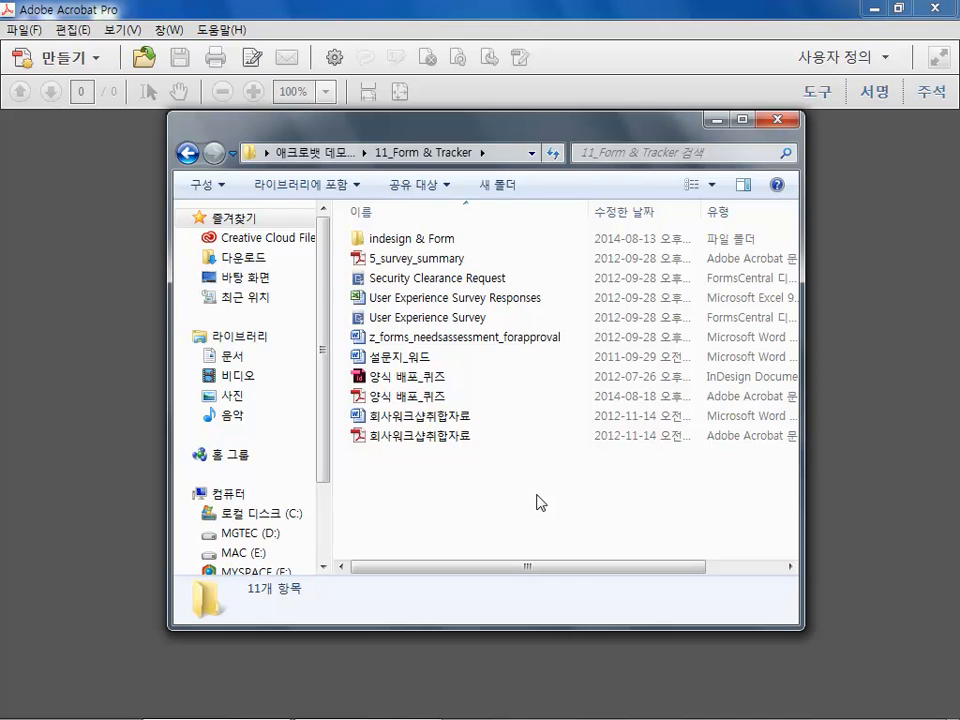
Open the PDF 양식 배포_퀴즈 from the 11_Form & Tracker folder
left_click(408, 379)
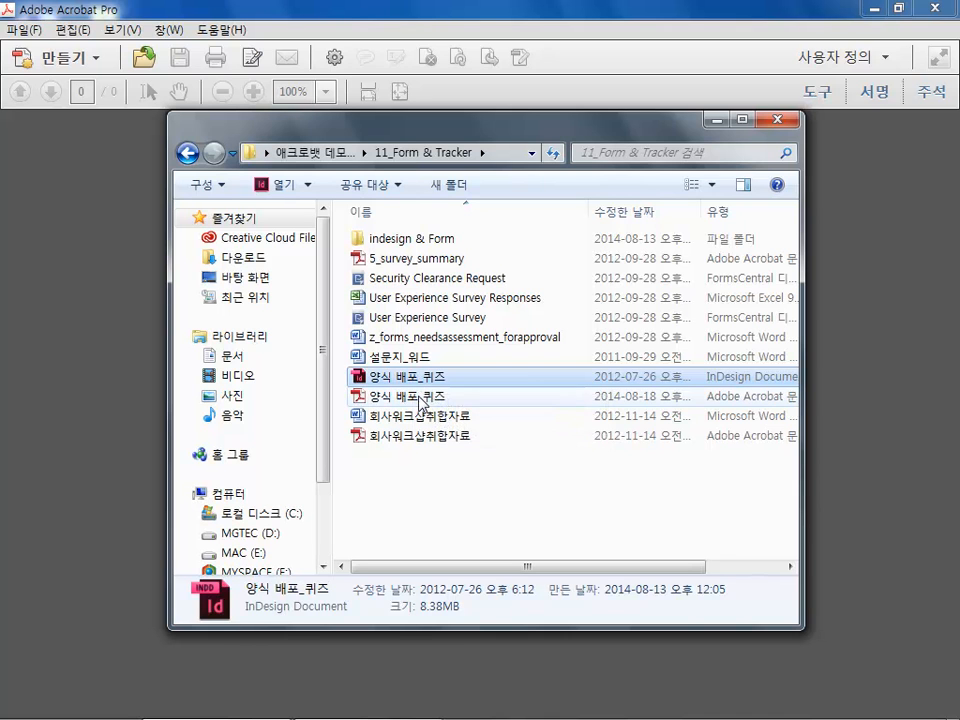
left_click(412, 398)
double_click(412, 398)
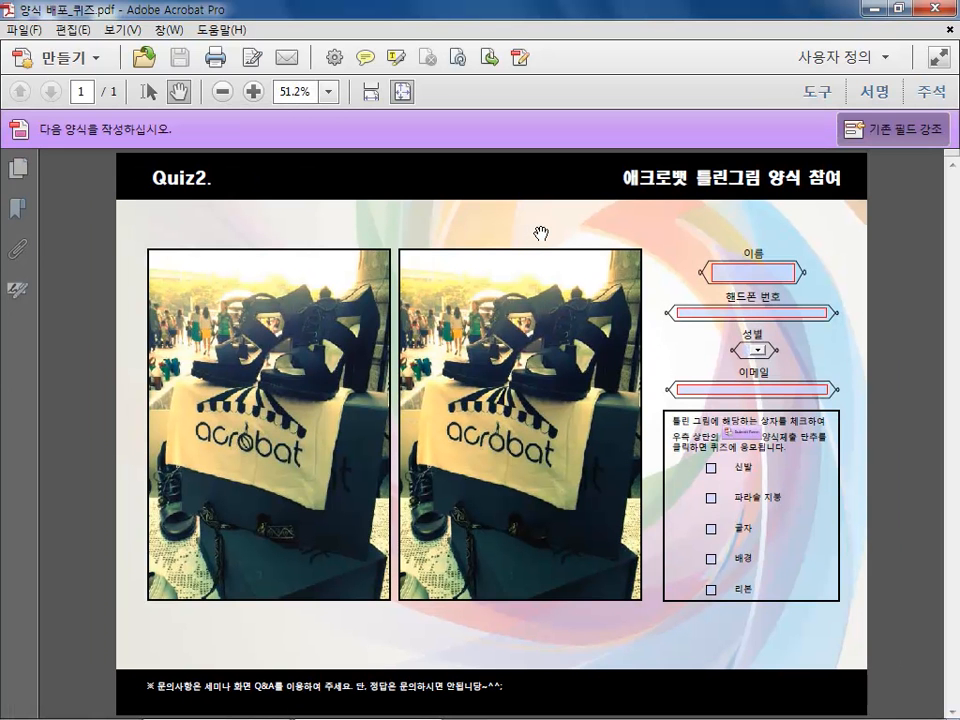
Try out the quiz form by choosing a gender option and checking the 신발 and 글자 boxes
left_click(763, 272)
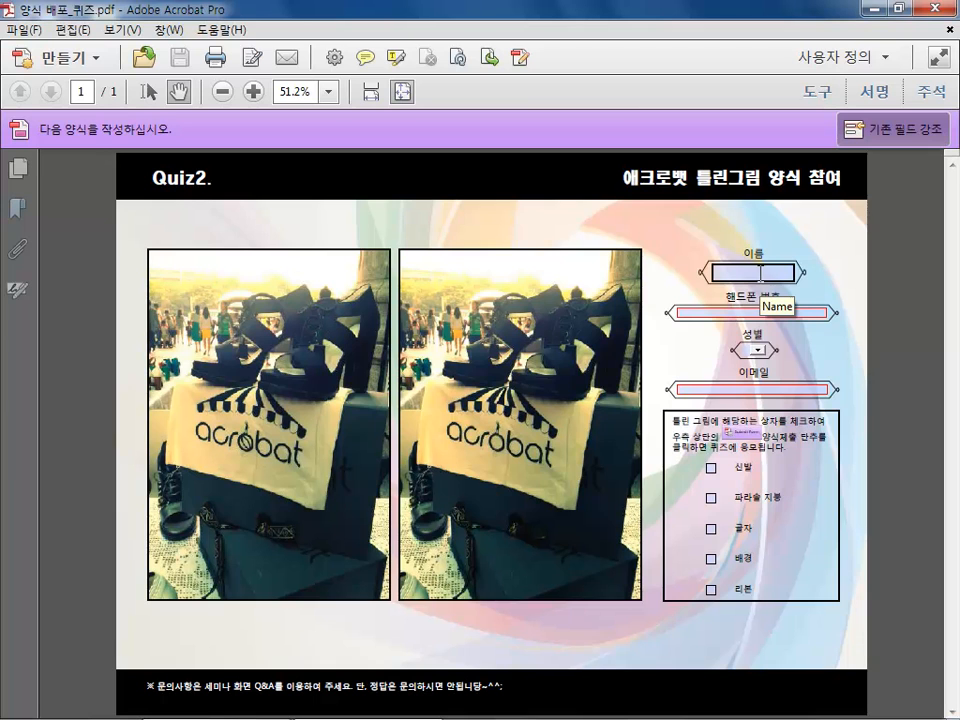
left_click(763, 283)
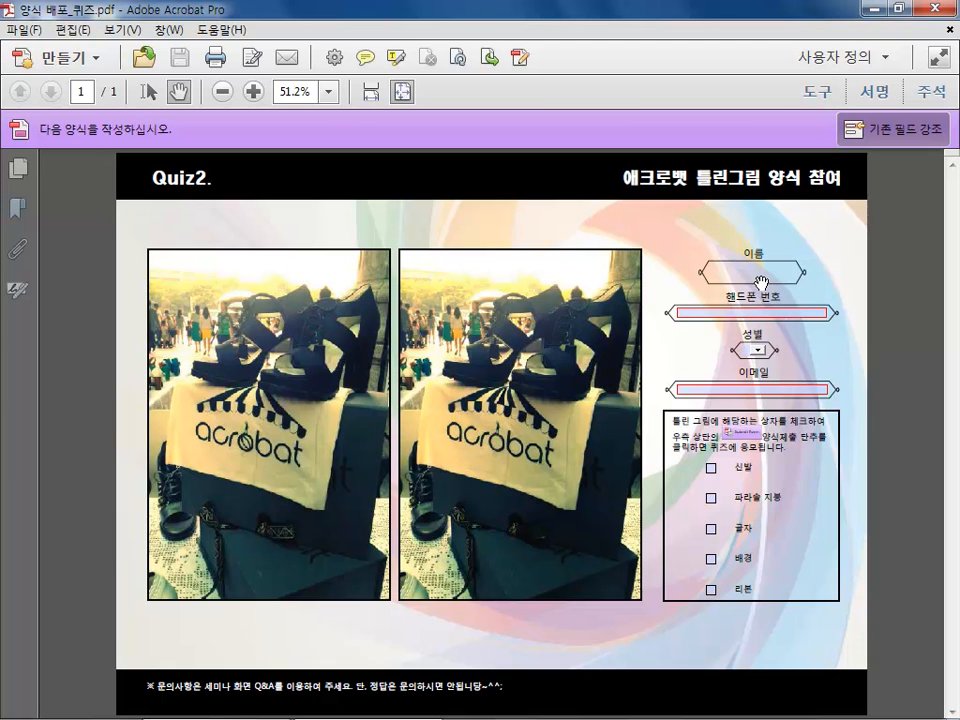
left_click(756, 350)
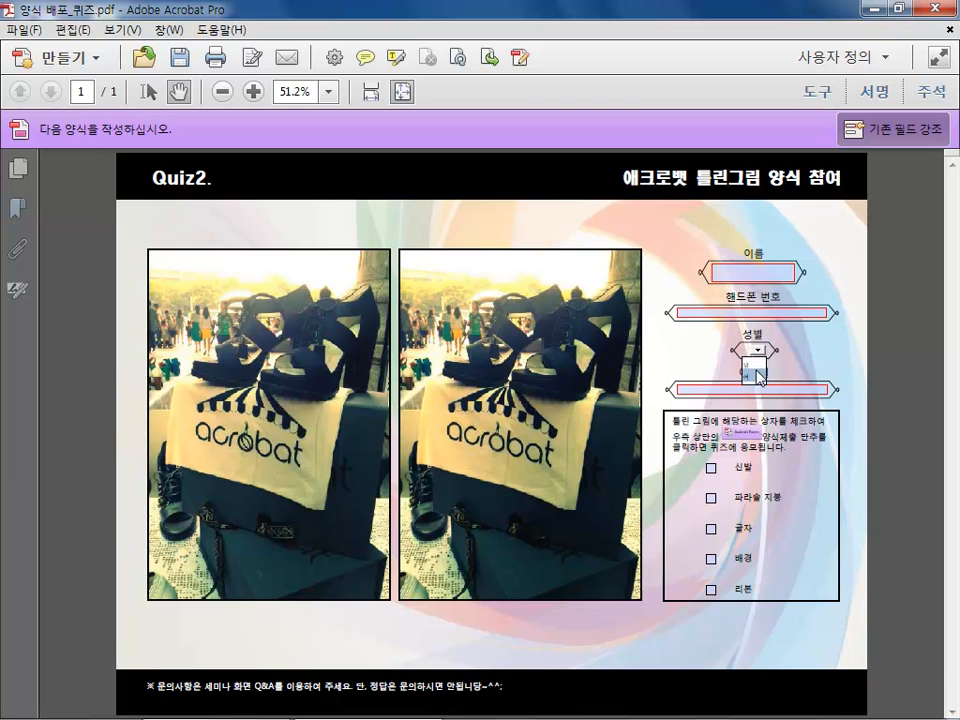
left_click(755, 367)
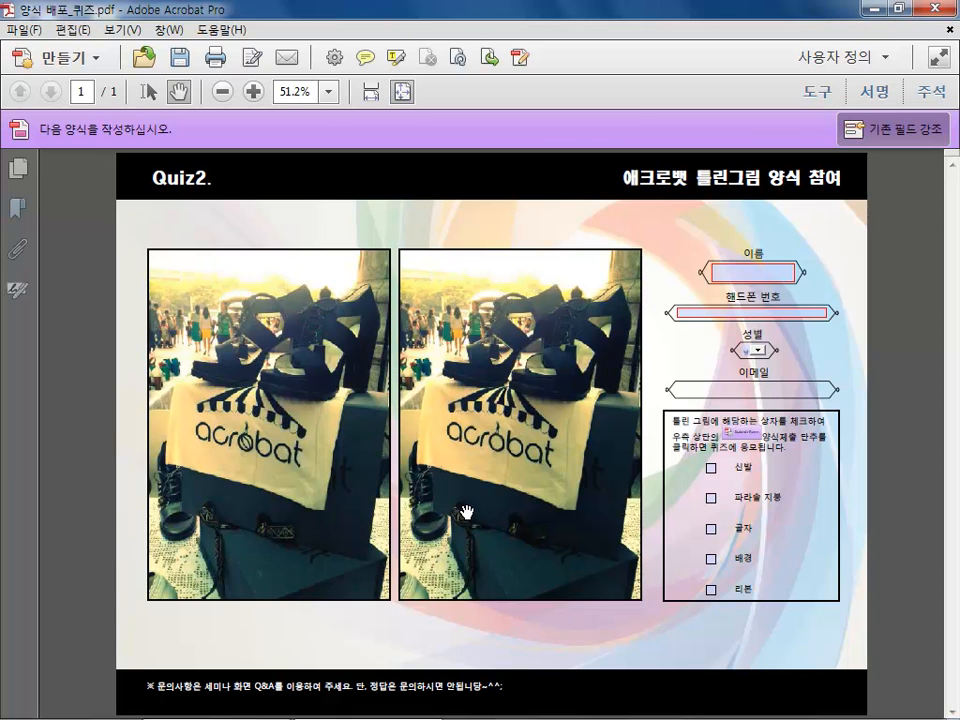
left_click(711, 467)
left_click(712, 533)
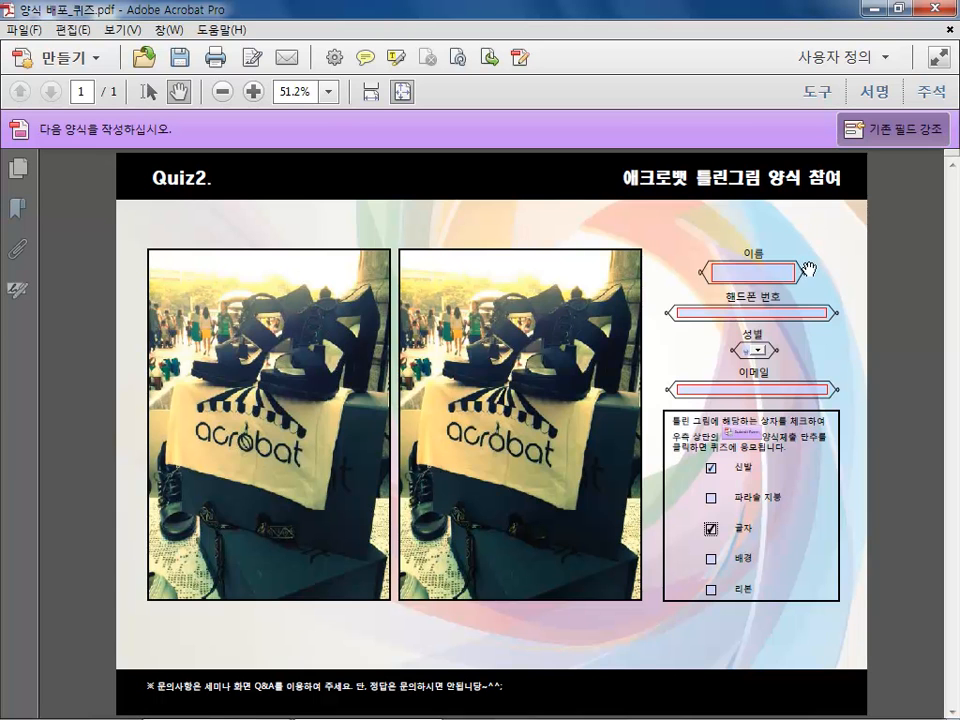
Show the Tools pane, then open the Word document 회사워크샵취합자료 from the same folder
left_click(822, 92)
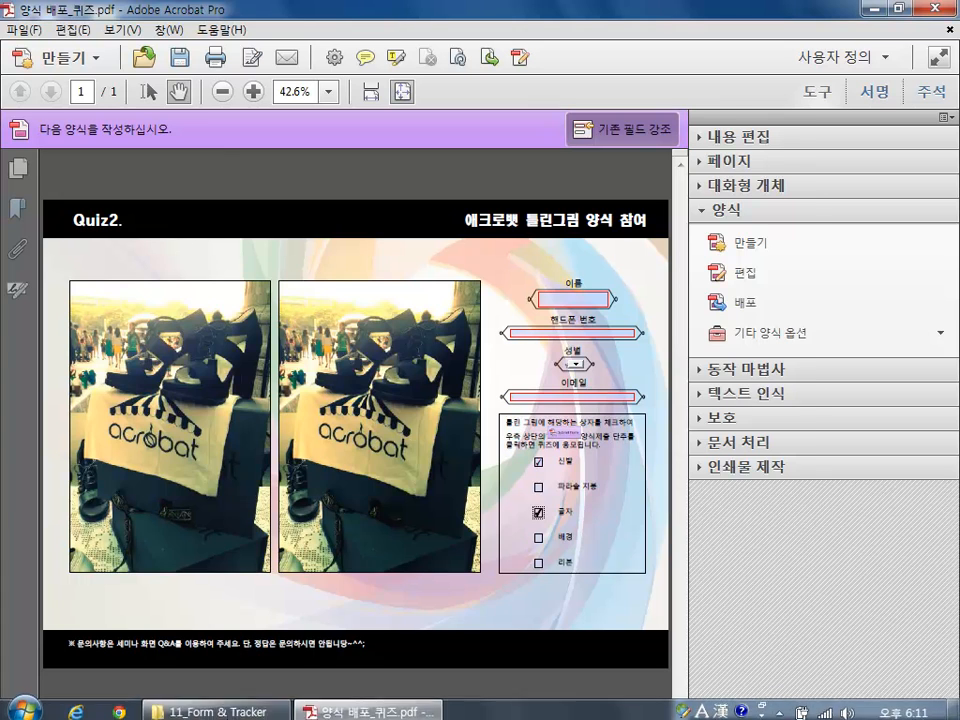
left_click(236, 705)
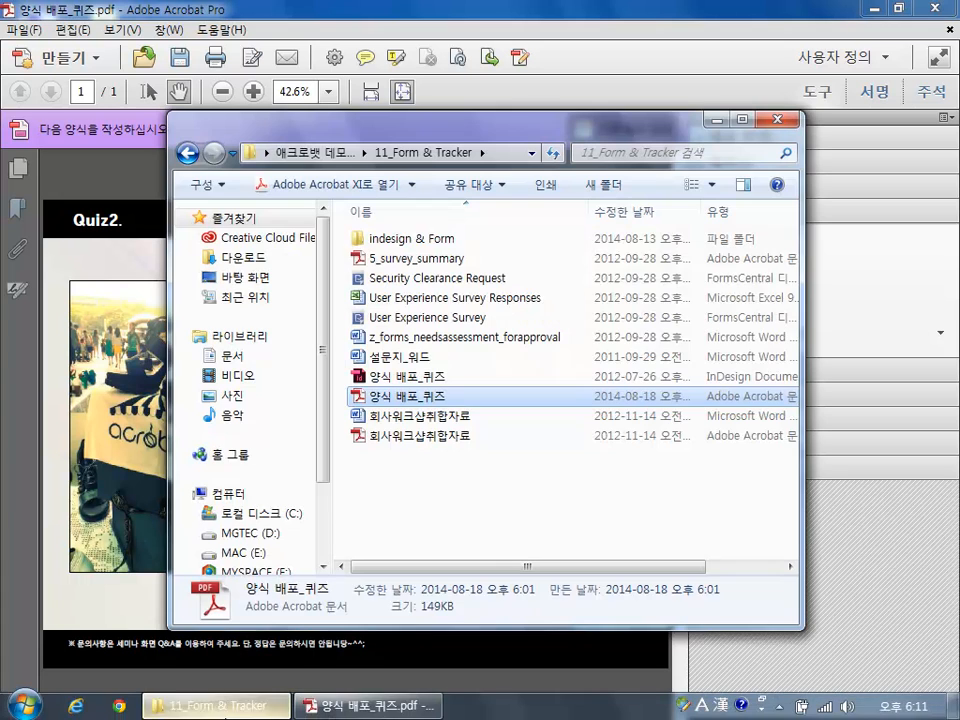
left_click(411, 418)
double_click(411, 418)
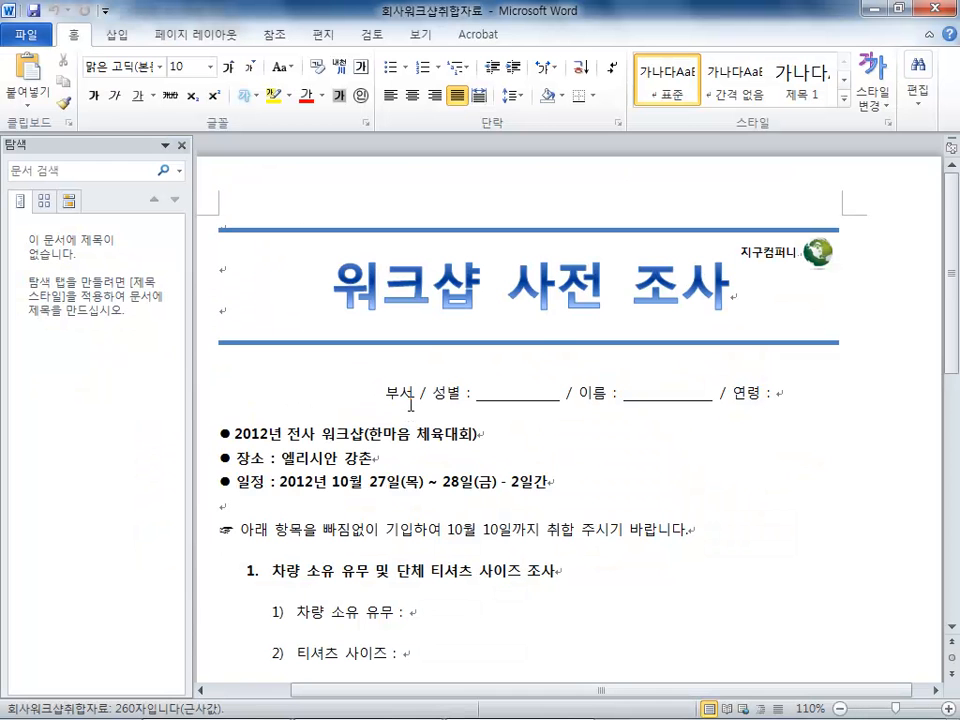
Close the navigation pane in Word to view the whole survey document
left_click(182, 146)
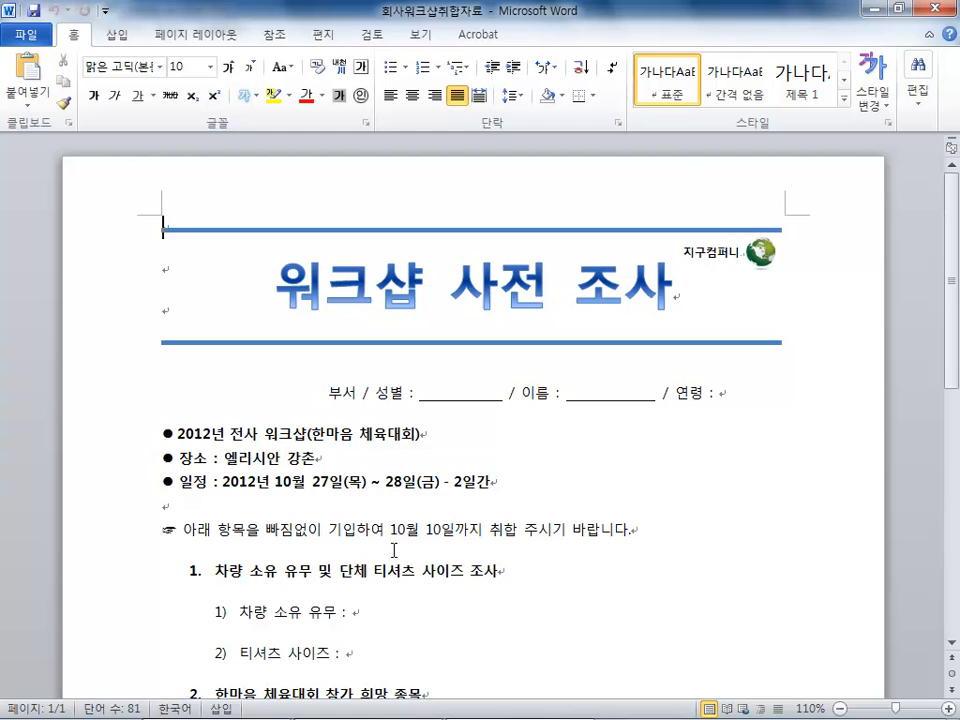
mouse_move(953, 283)
left_mouse_down()
mouse_move(952, 384)
mouse_move(954, 281)
left_mouse_up()
left_click(374, 267)
left_click(328, 414)
left_click(342, 462)
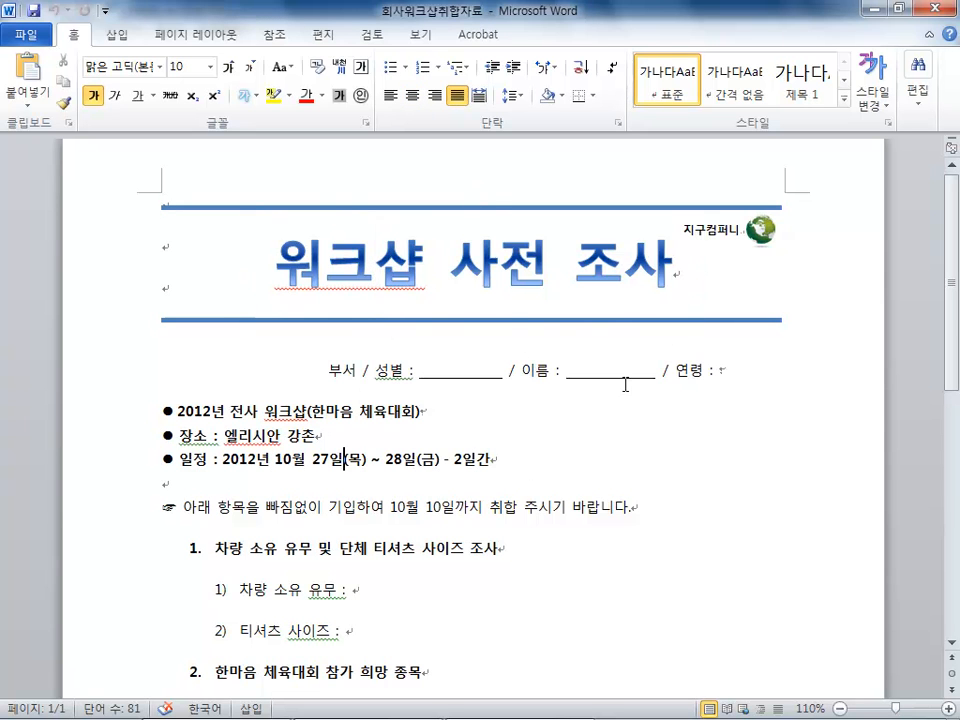
Convert the document to PDF with Acrobat's PDF 작성, saving as 회사워크샵취합자료 and replacing the existing file
left_click(480, 40)
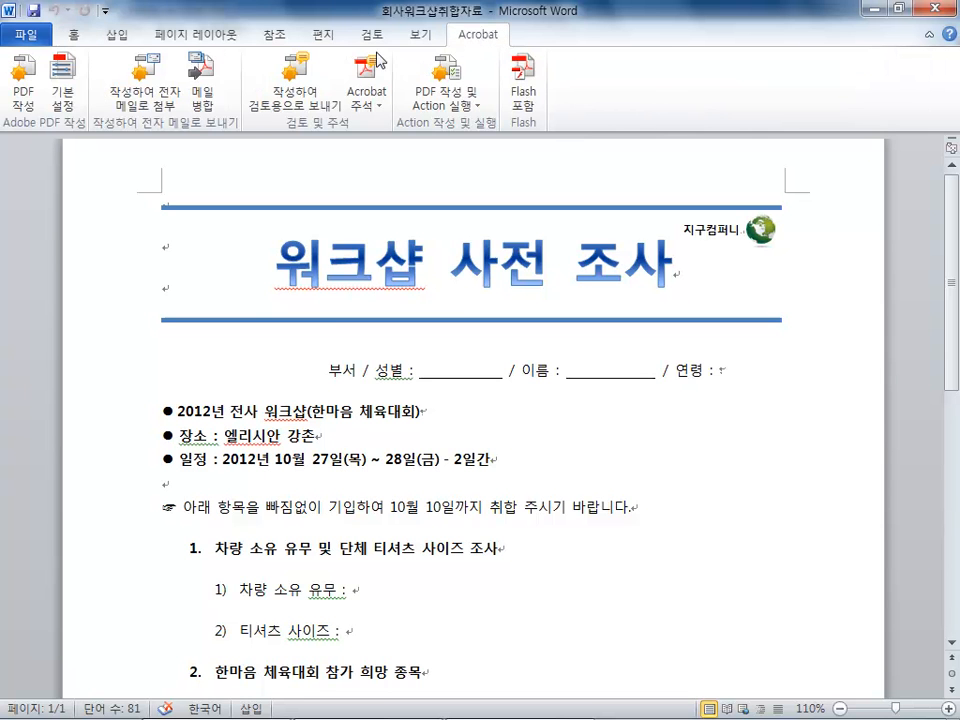
left_click(24, 75)
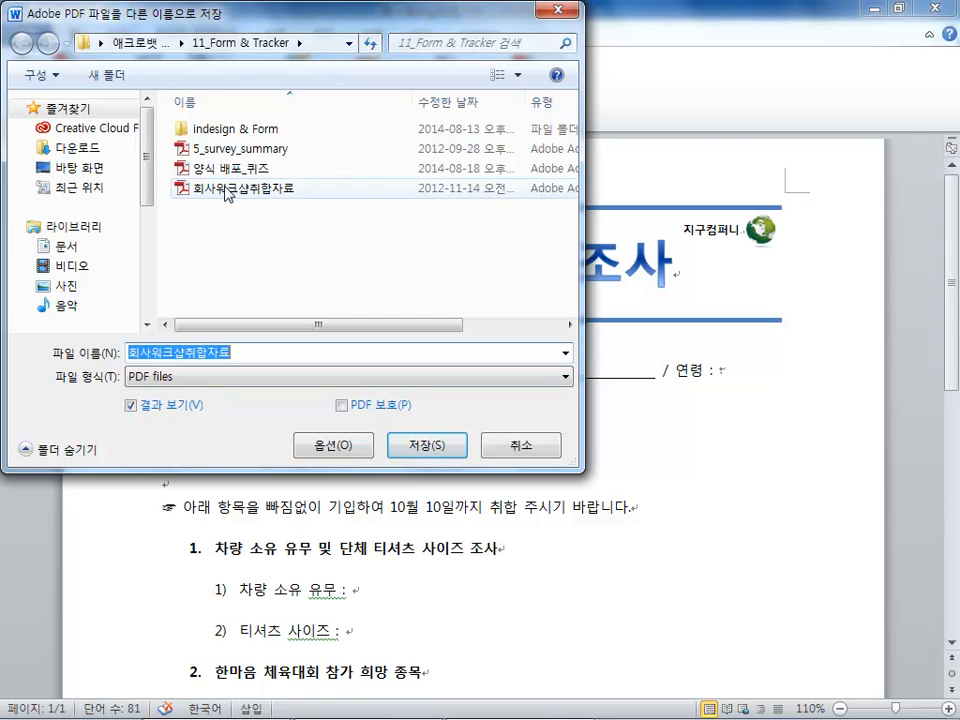
left_click(450, 450)
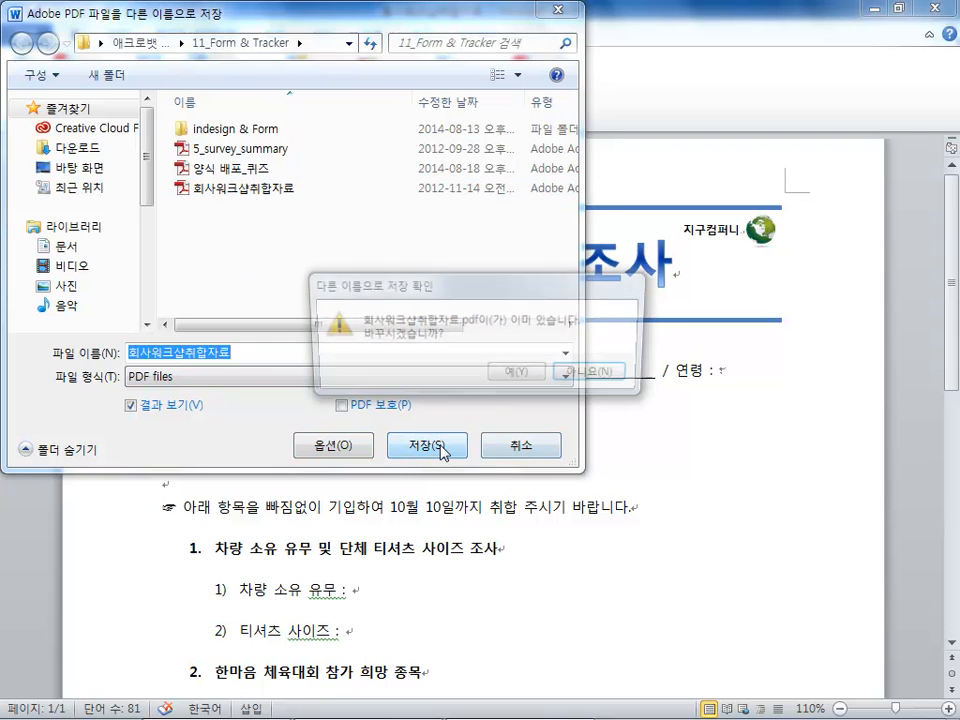
left_click(512, 381)
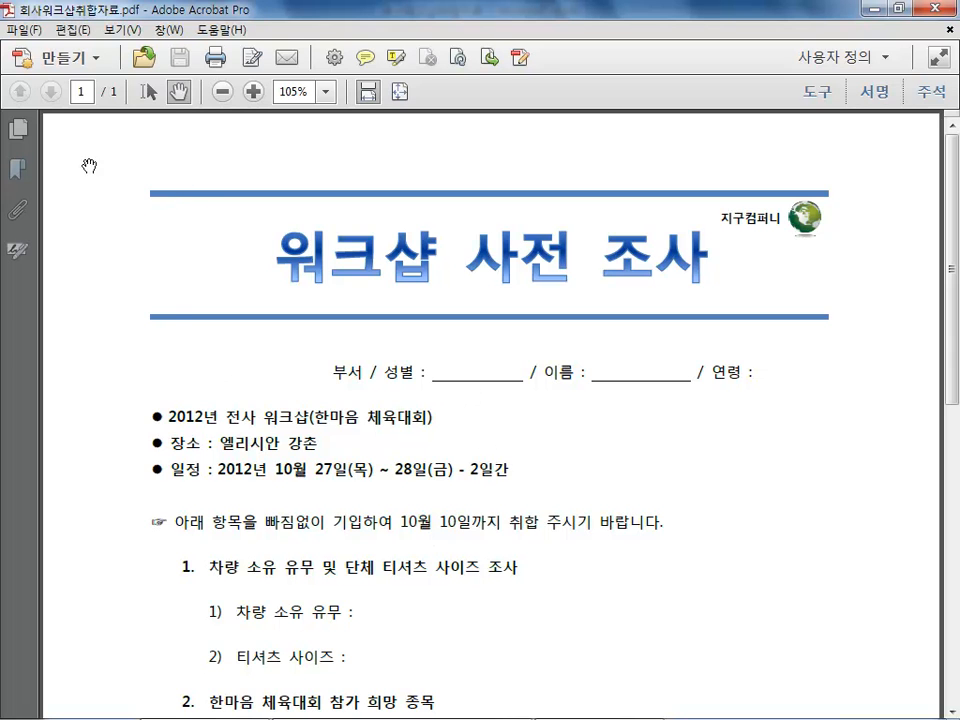
Show the page thumbnails, then create a form from the current document with automatic field detection
left_click(17, 128)
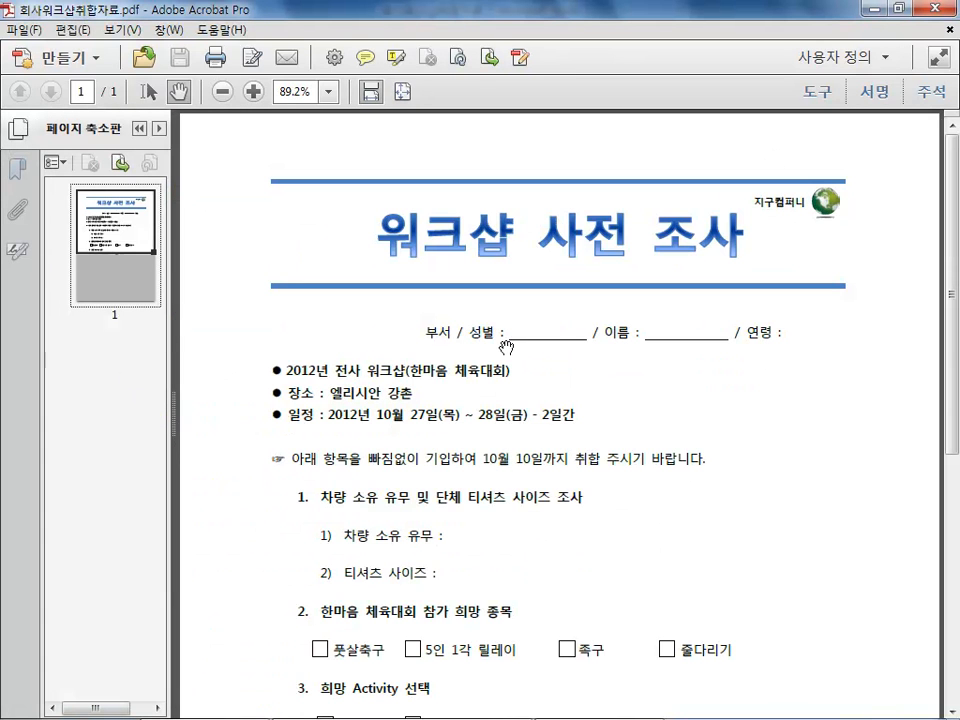
left_click(547, 342)
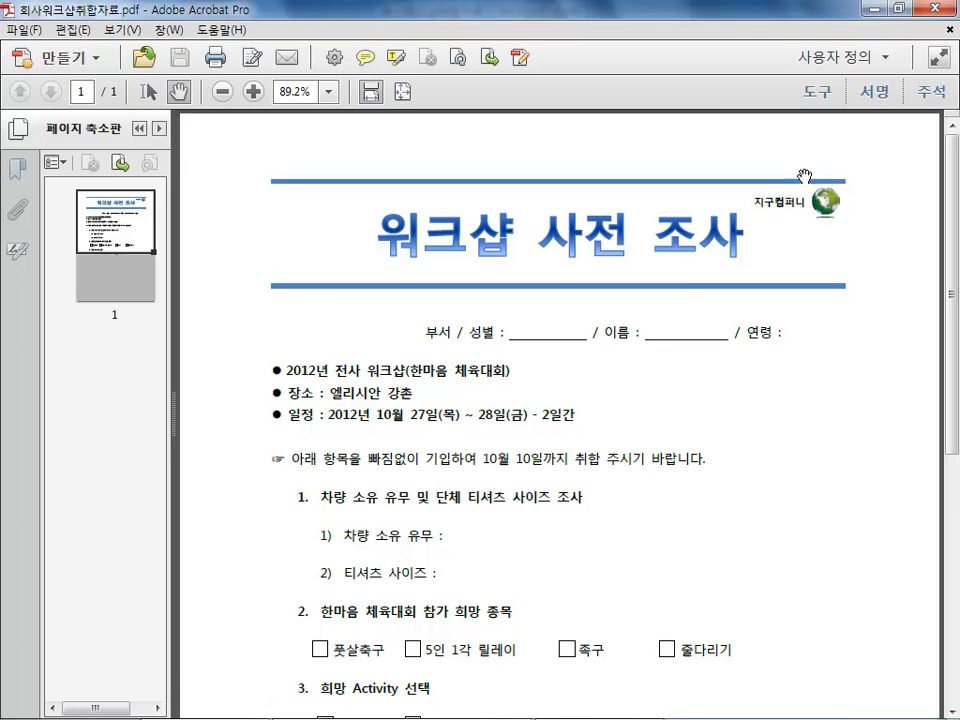
left_click(817, 91)
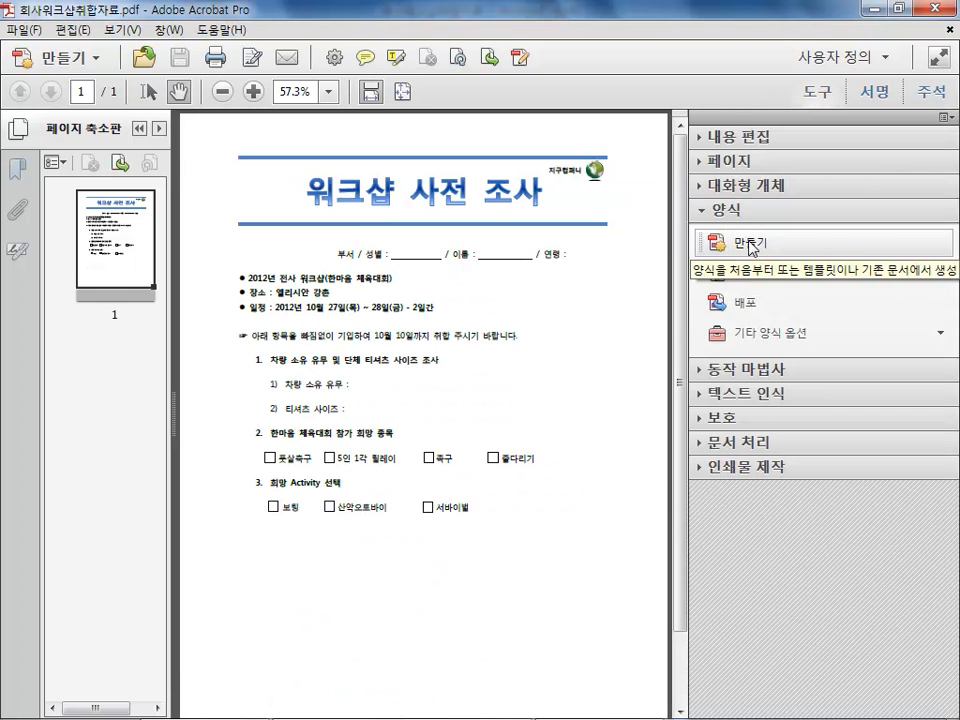
left_click(752, 245)
left_click(379, 376)
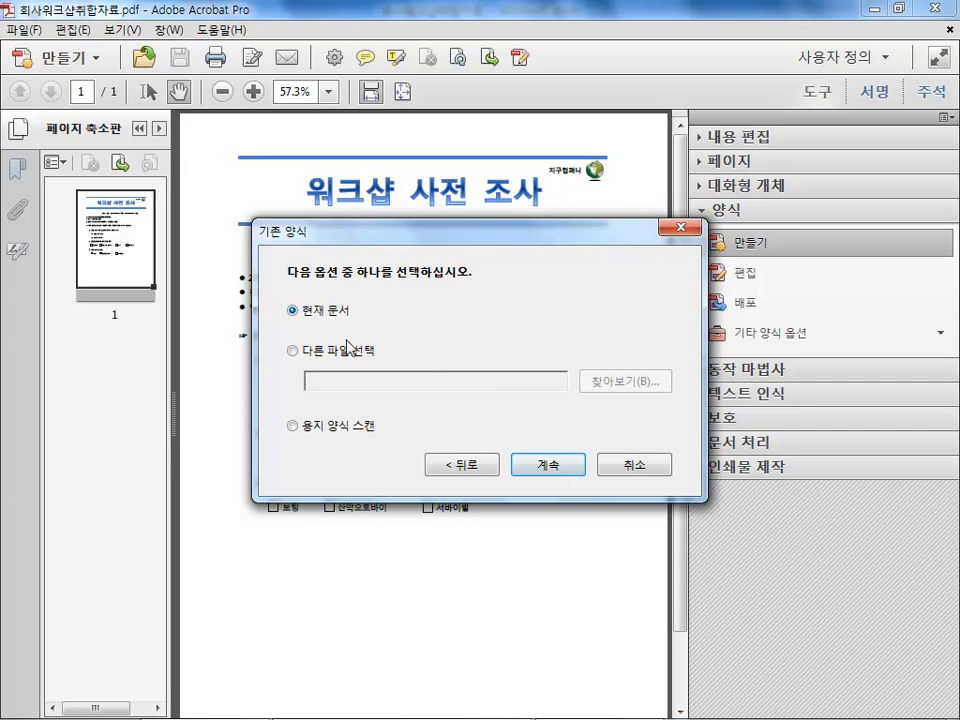
left_click(546, 464)
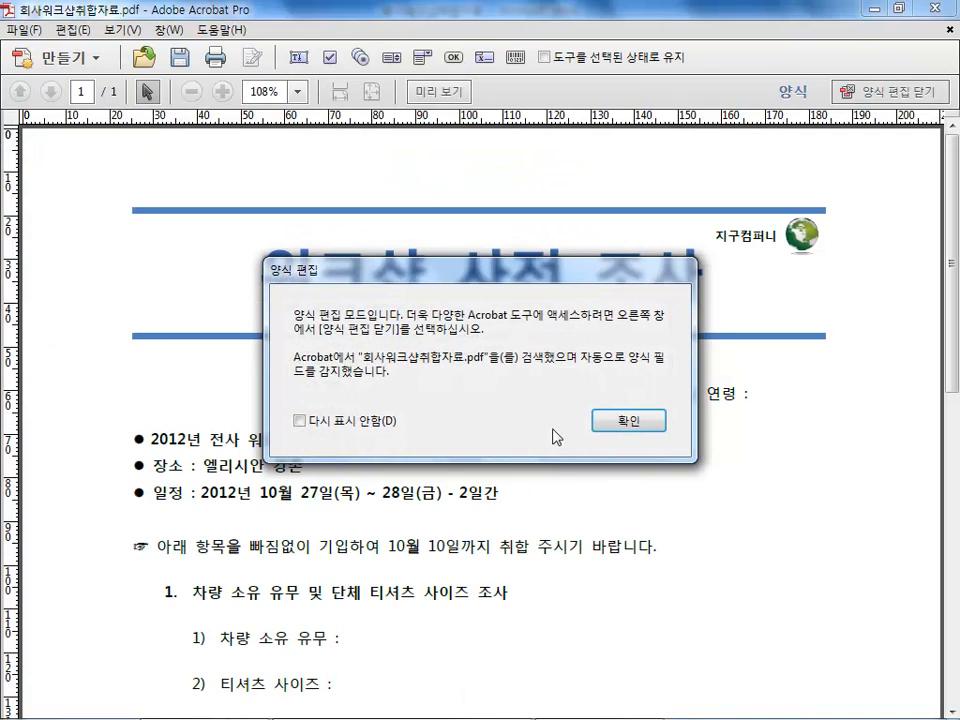
left_click(648, 420)
Examine the automatically detected text fields and checkboxes on the survey page
left_click(356, 316)
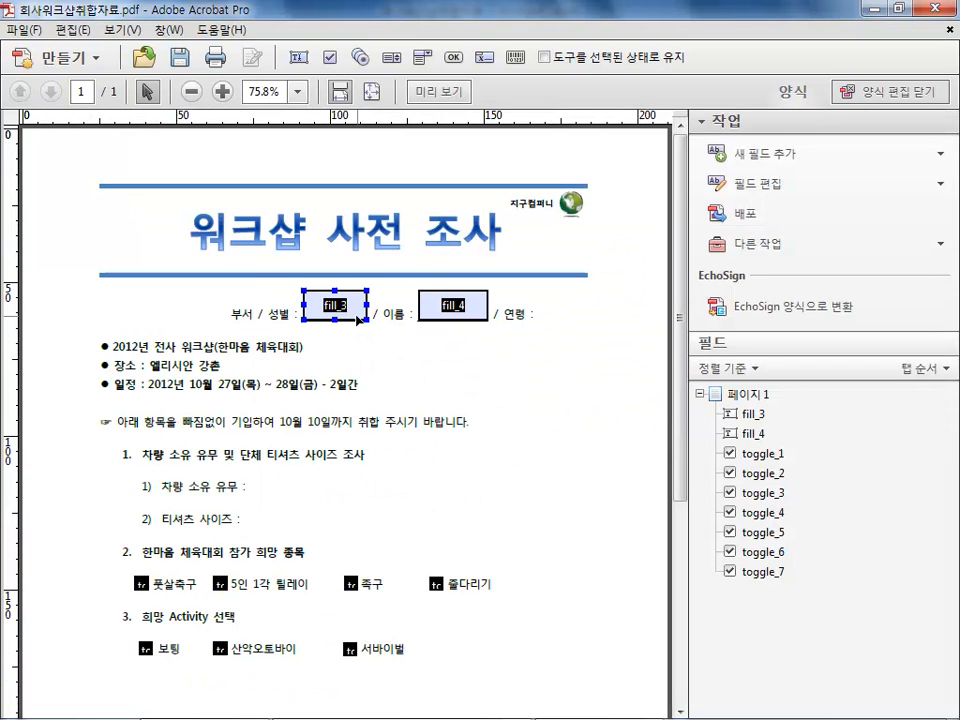
left_click(448, 312)
left_click(451, 408)
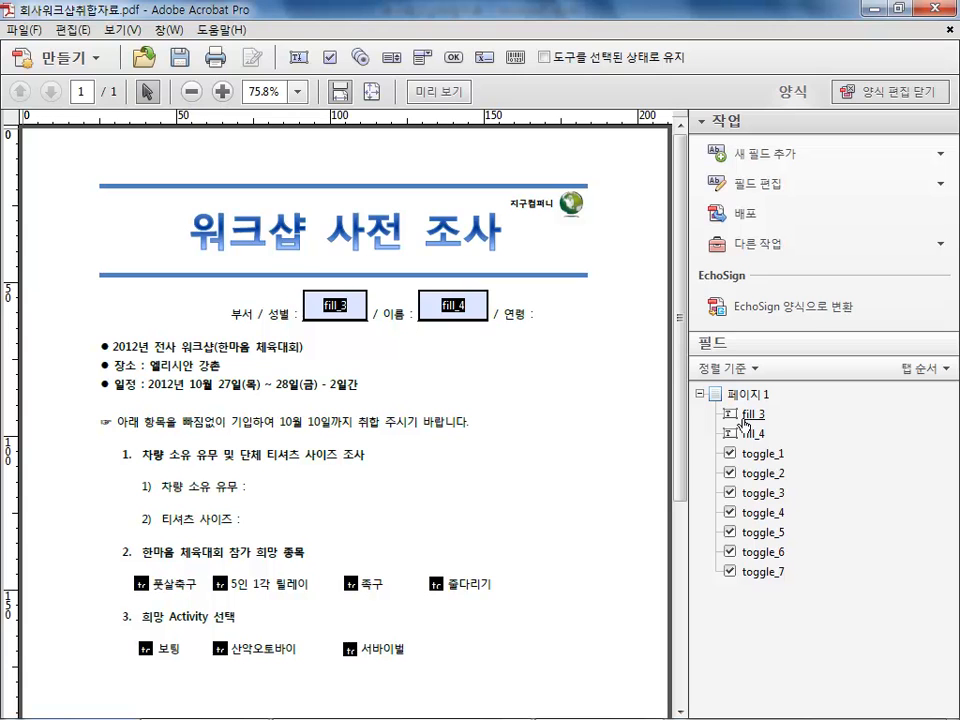
left_click(138, 584)
Close the survey PDF without saving, close Word, and return to the quiz PDF
left_click(949, 31)
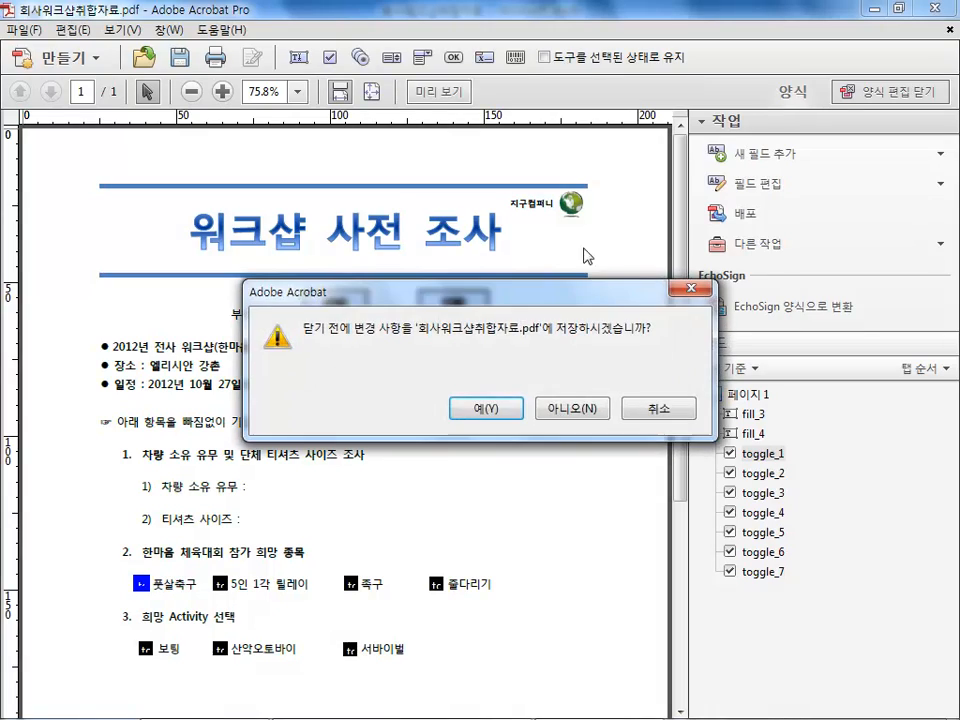
left_click(582, 407)
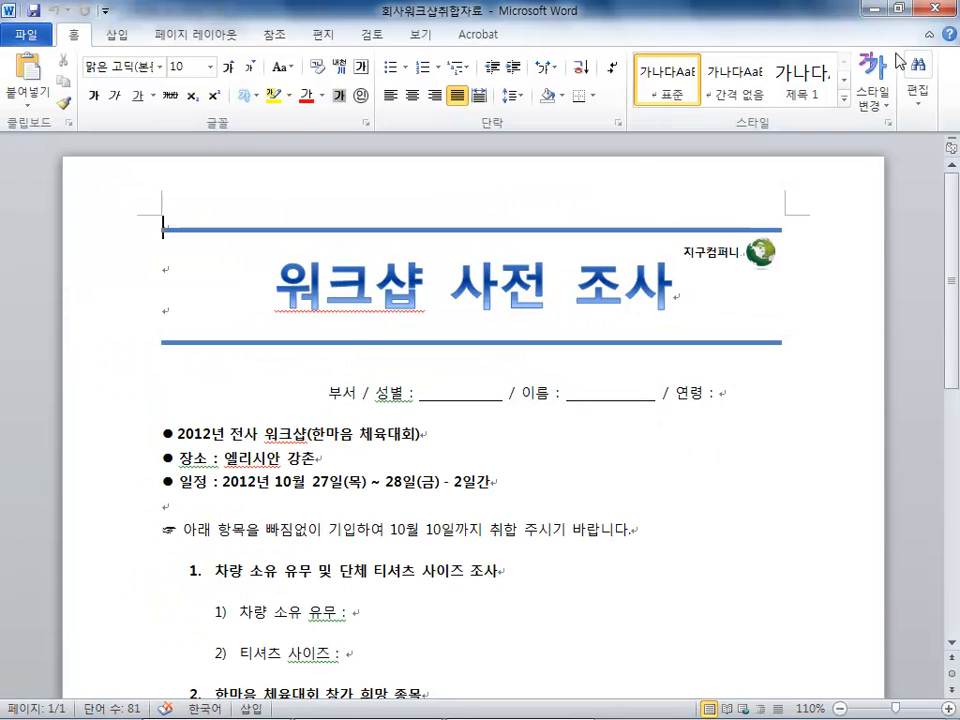
left_click(935, 10)
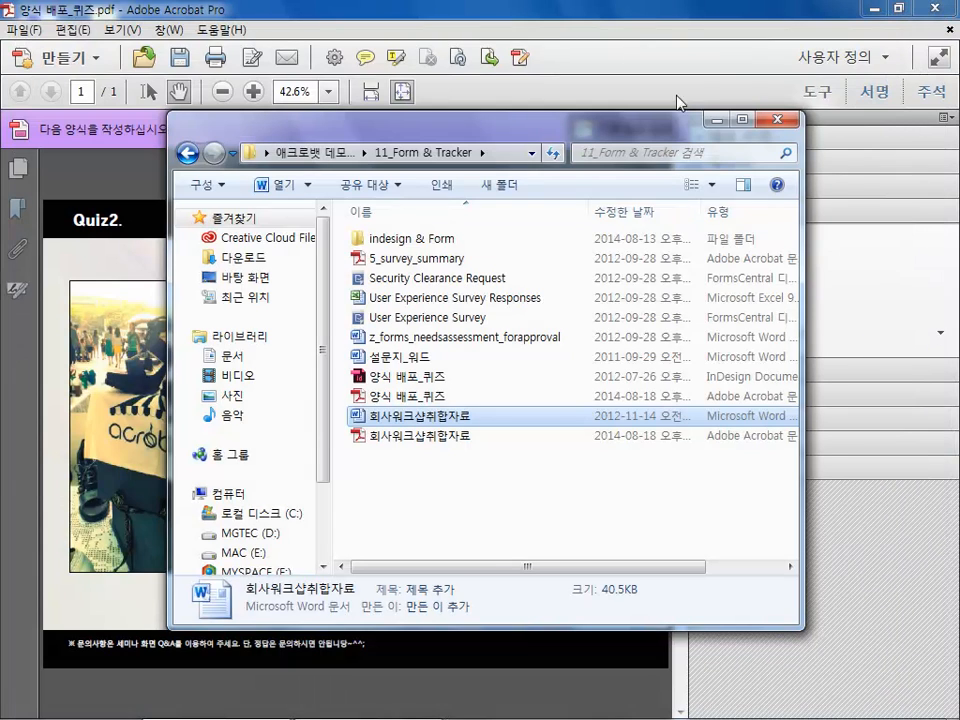
left_click(628, 110)
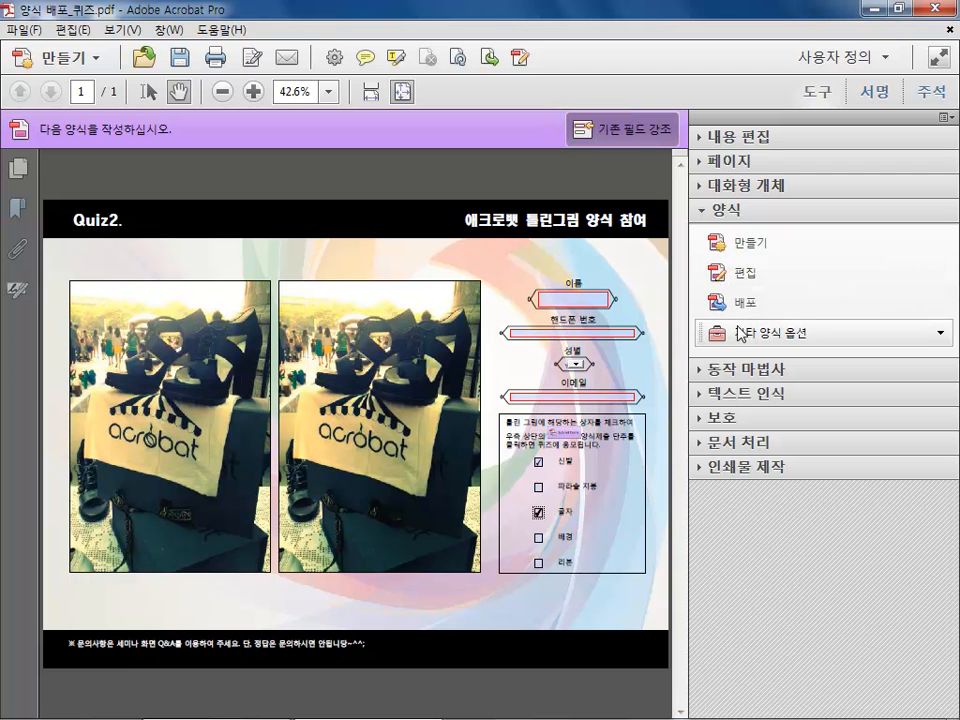
Open the quiz form for editing and rename the field beside 이름 to 이름 in its properties
left_click(745, 275)
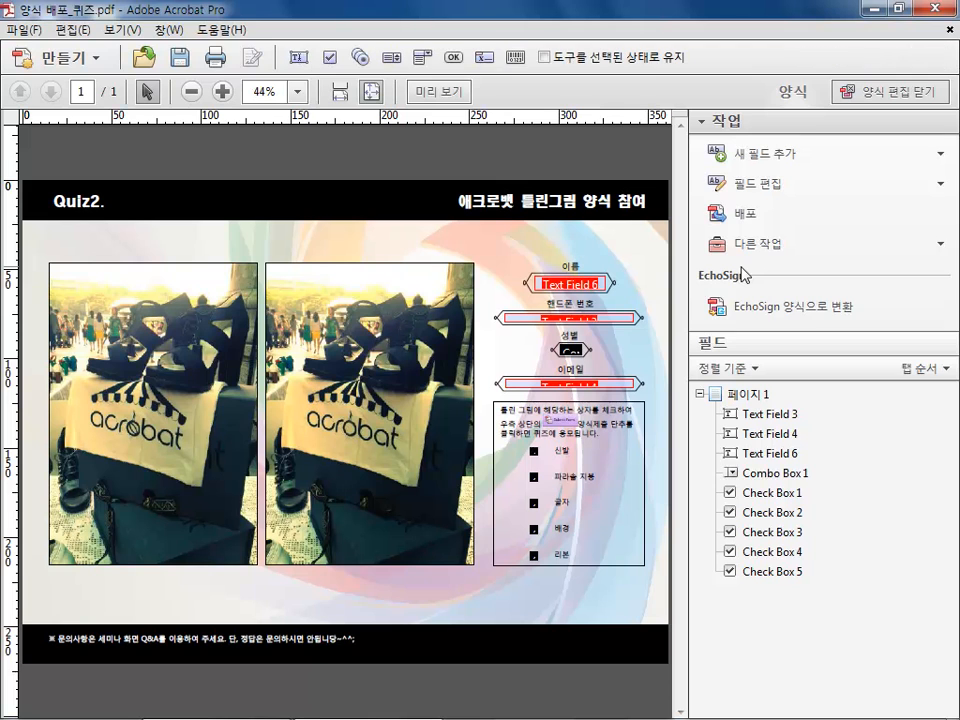
left_click(584, 285)
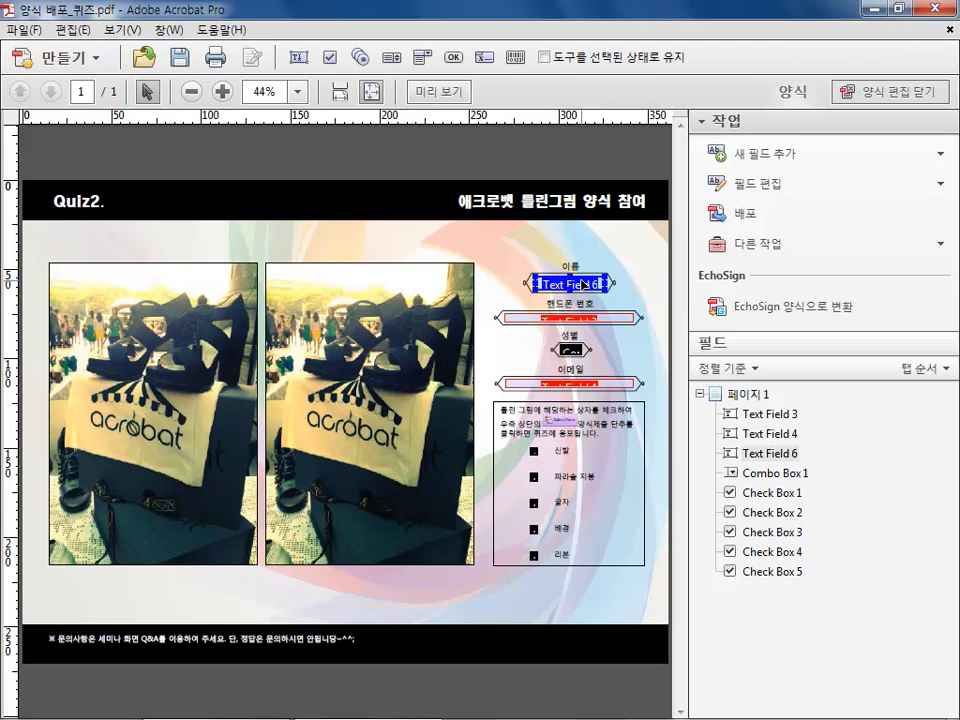
right_click(584, 285)
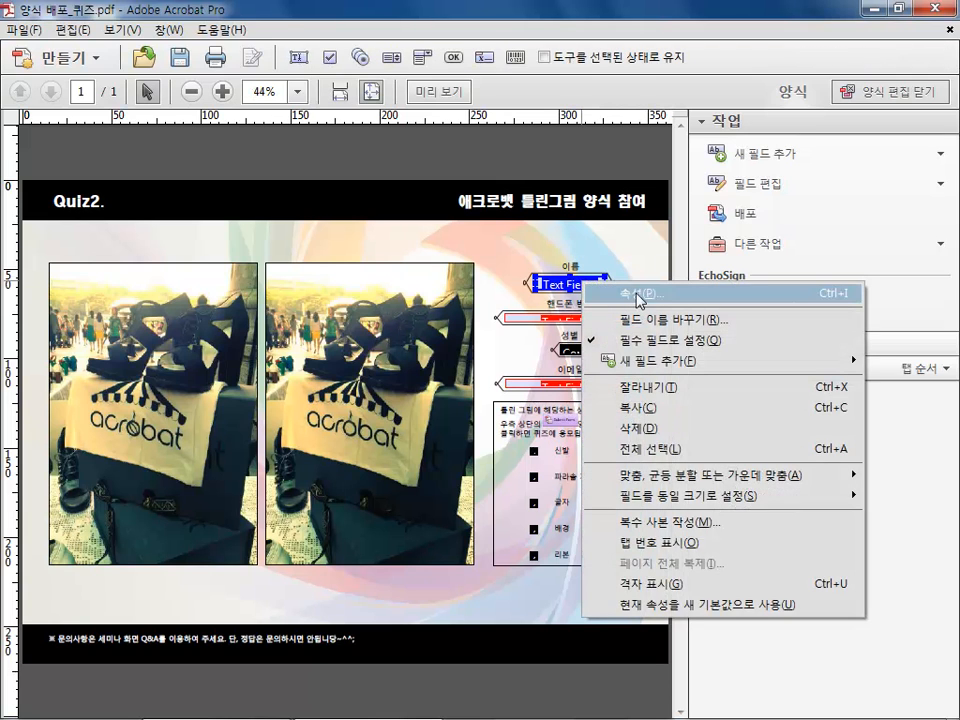
left_click(636, 297)
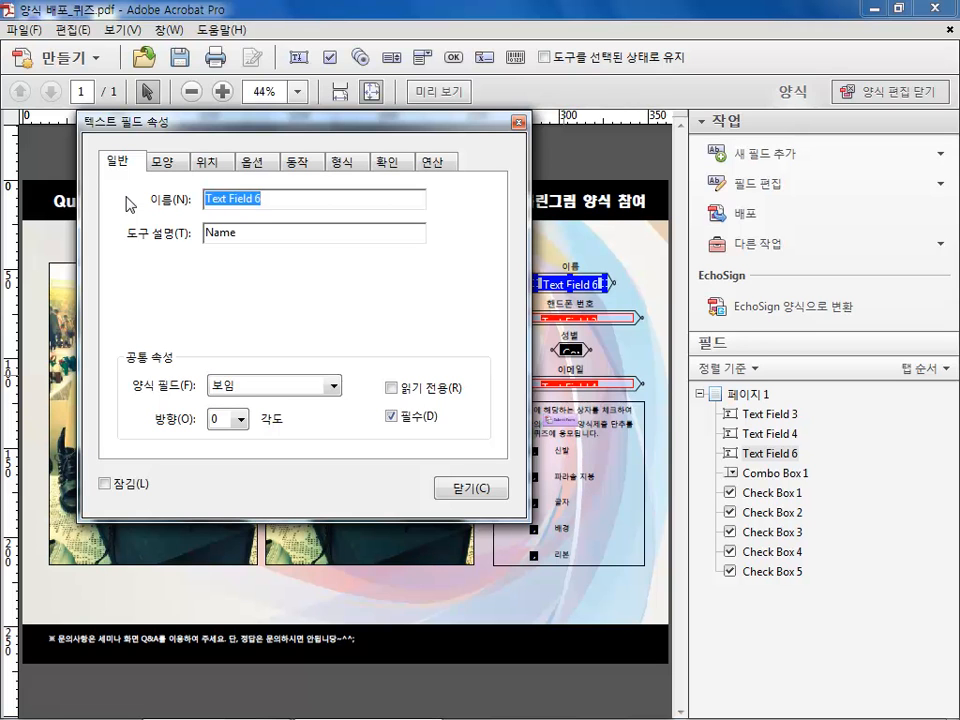
type("d")
type("이름")
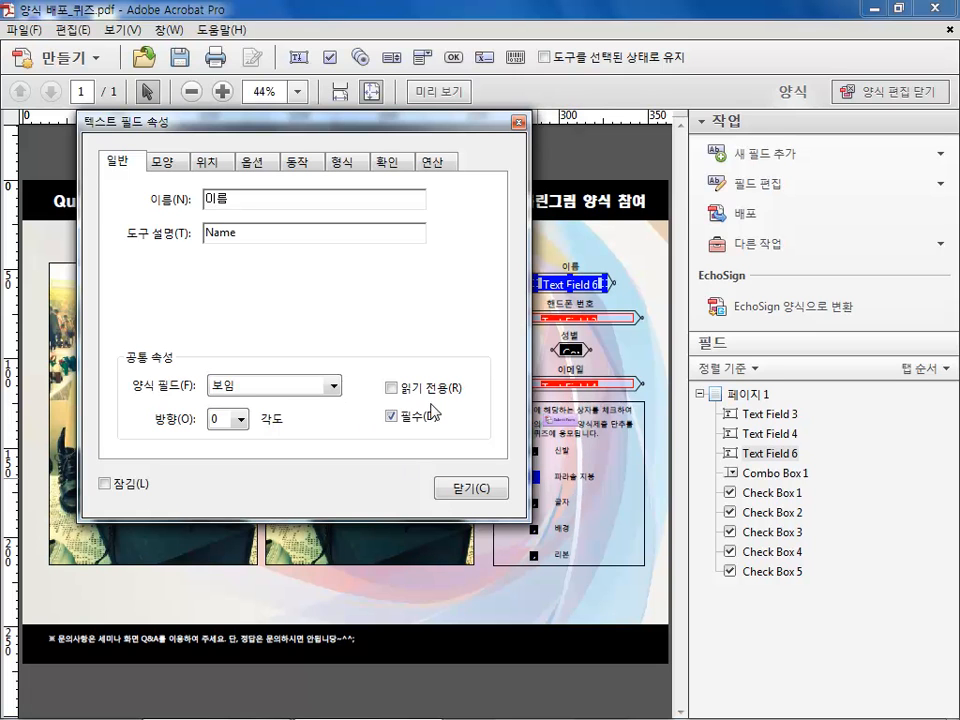
Set the 이름 field's font size to 9 in its appearance properties
left_click(176, 163)
left_click(118, 162)
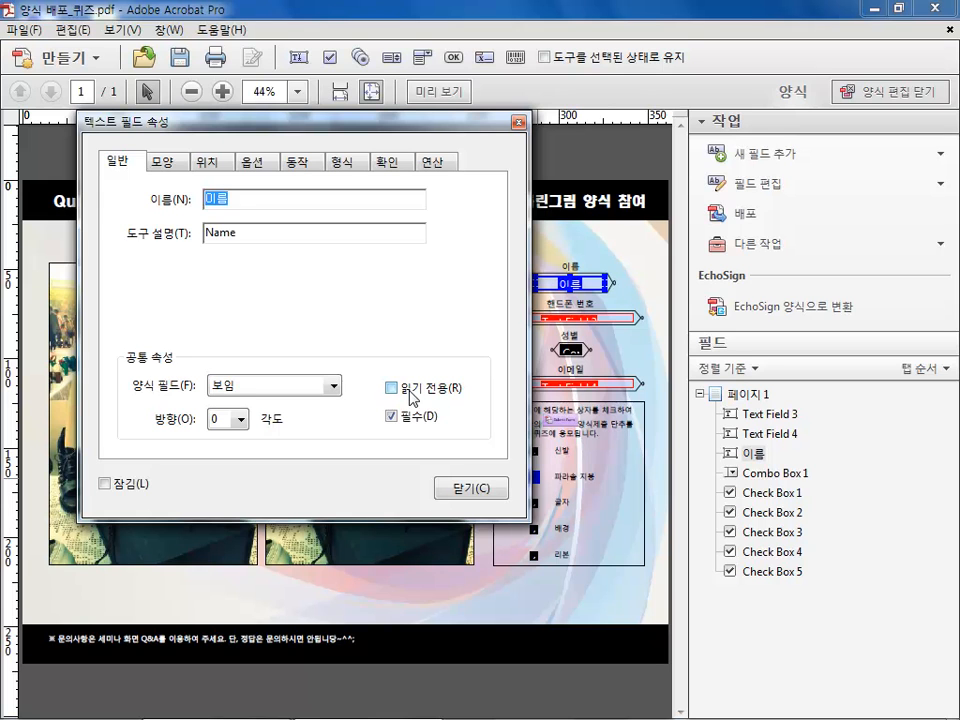
left_click(158, 162)
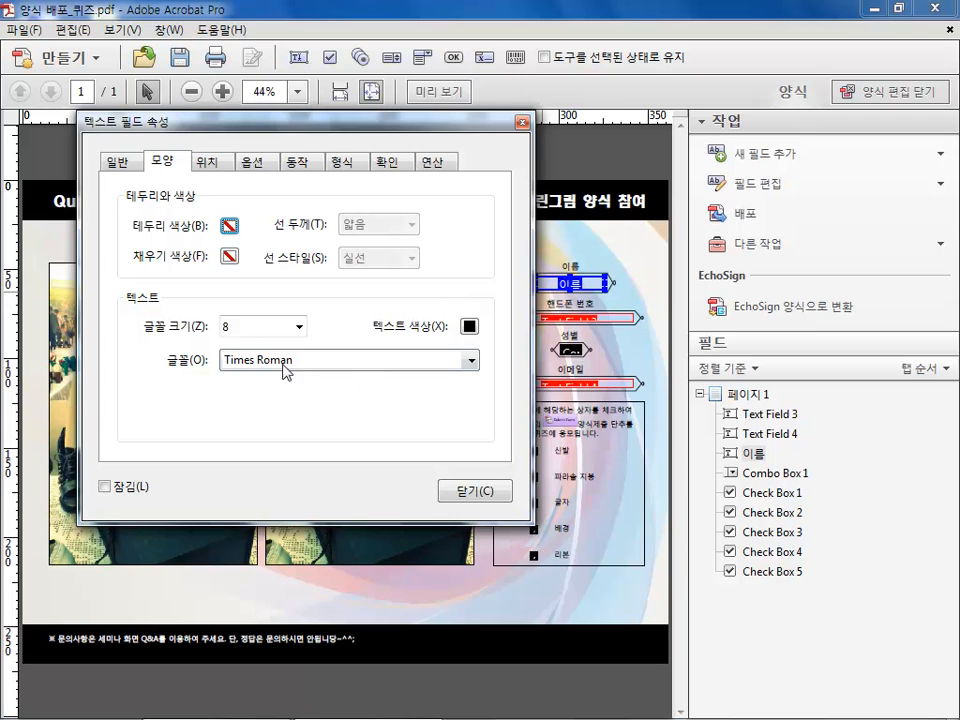
left_click(300, 327)
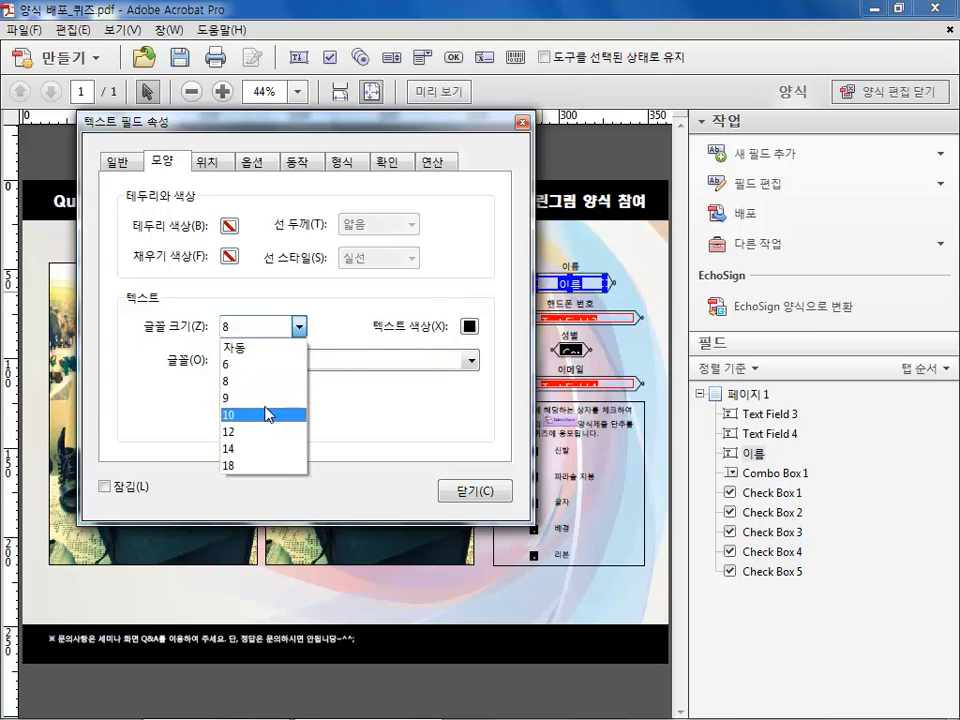
left_click(266, 397)
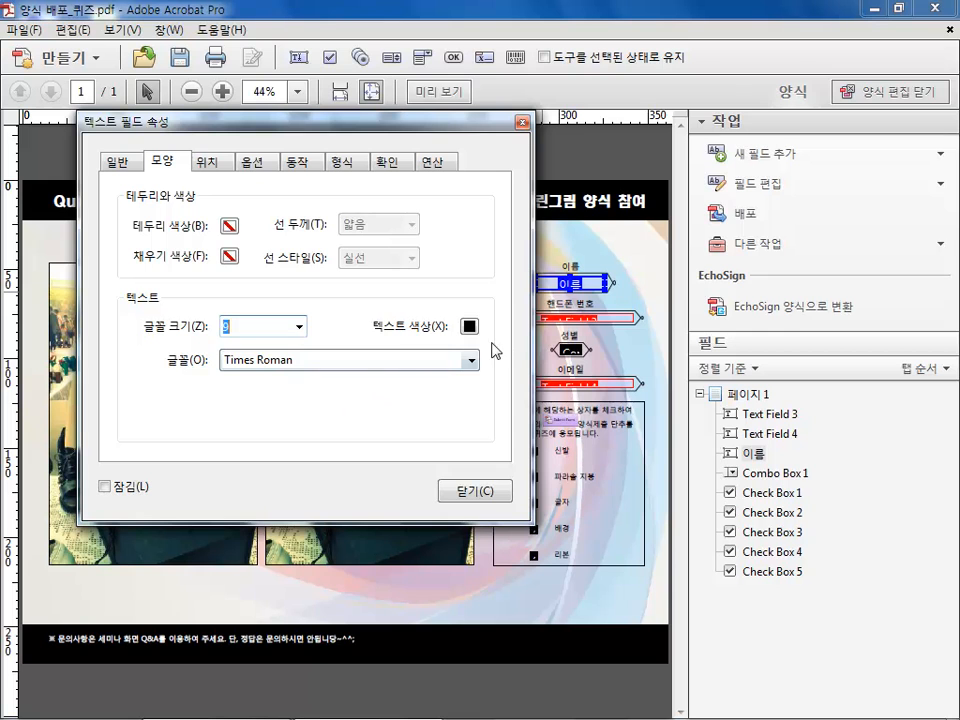
Browse the field's position, options, actions, format and validation settings, then close the properties dialog
left_click(226, 163)
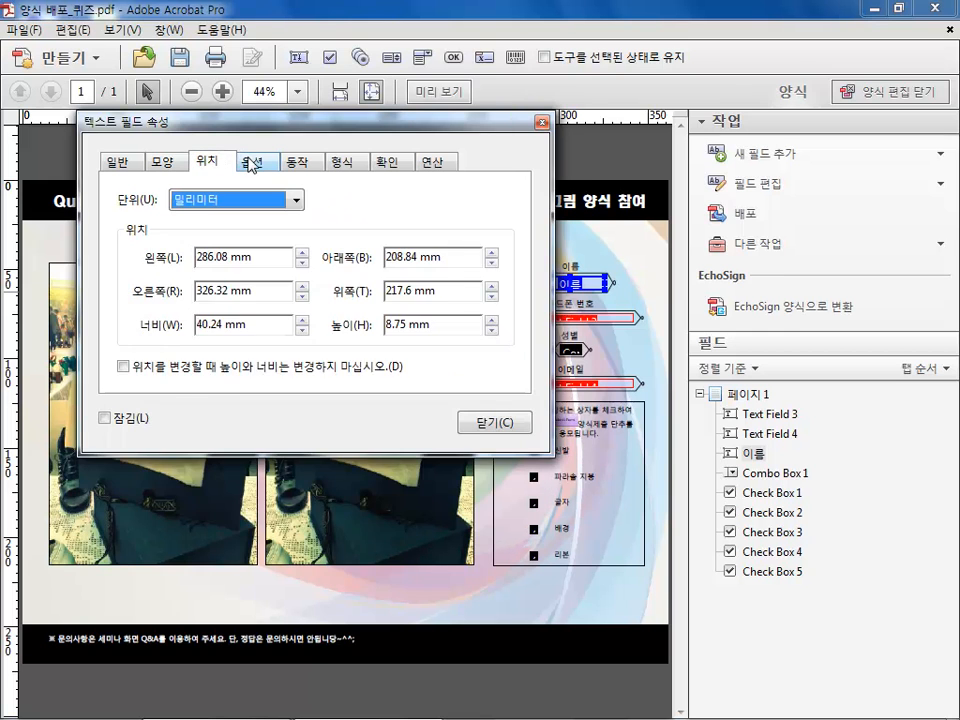
left_click(253, 164)
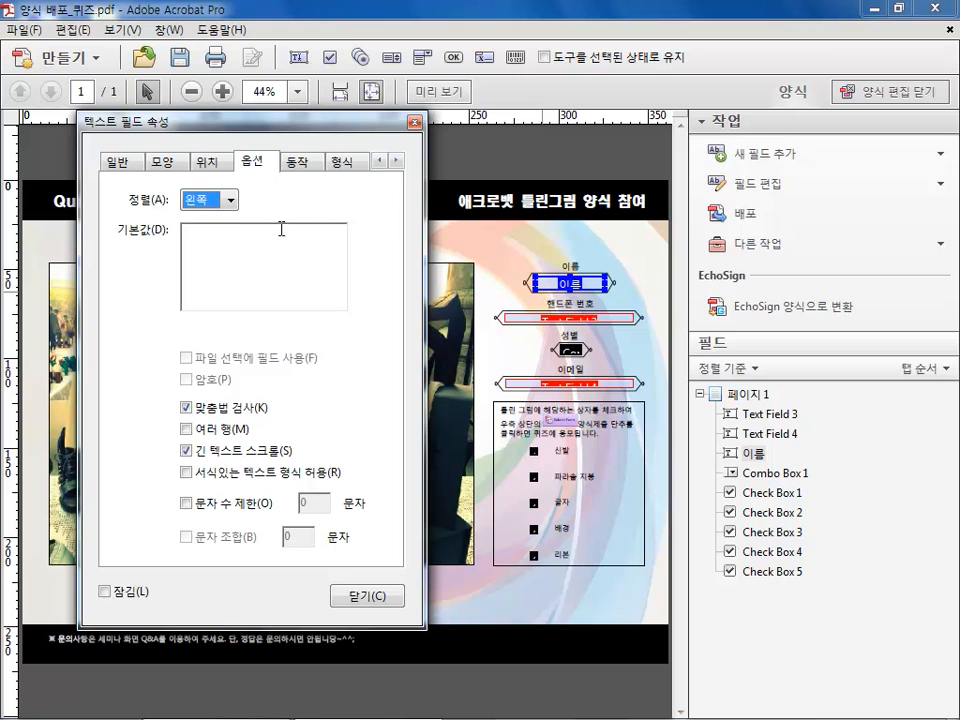
left_click(233, 204)
left_click(234, 203)
left_click(225, 237)
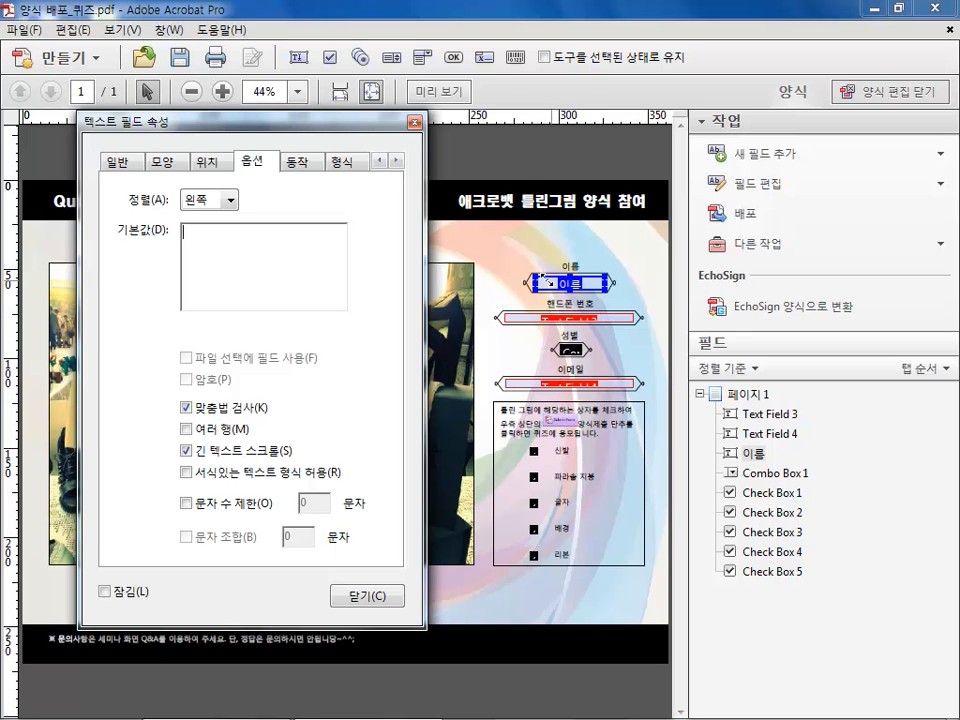
left_click(303, 163)
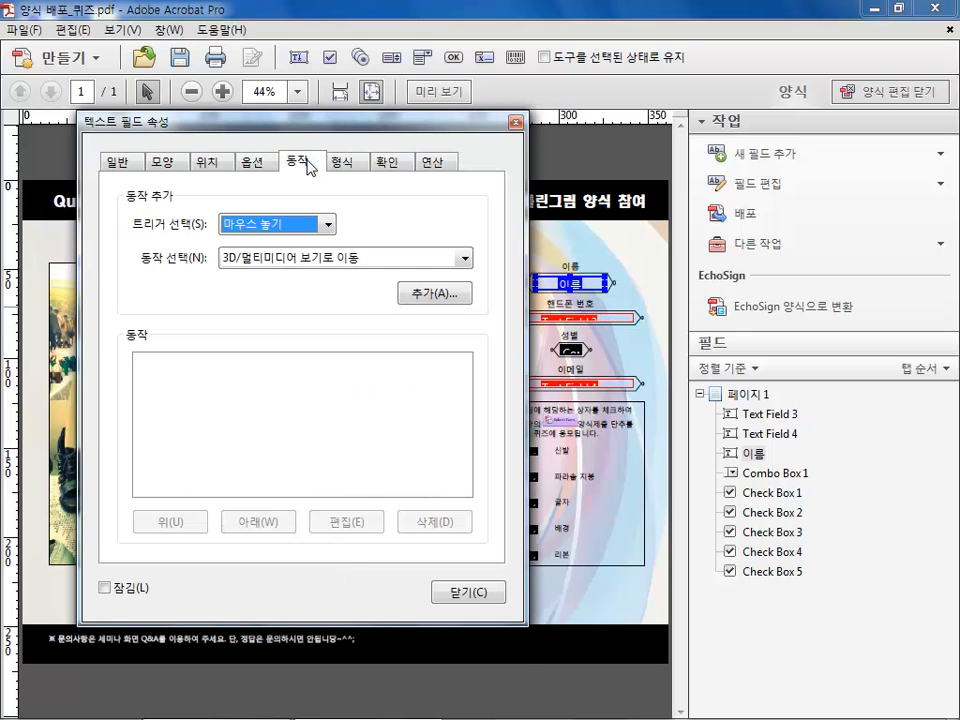
left_click(345, 164)
left_click(388, 167)
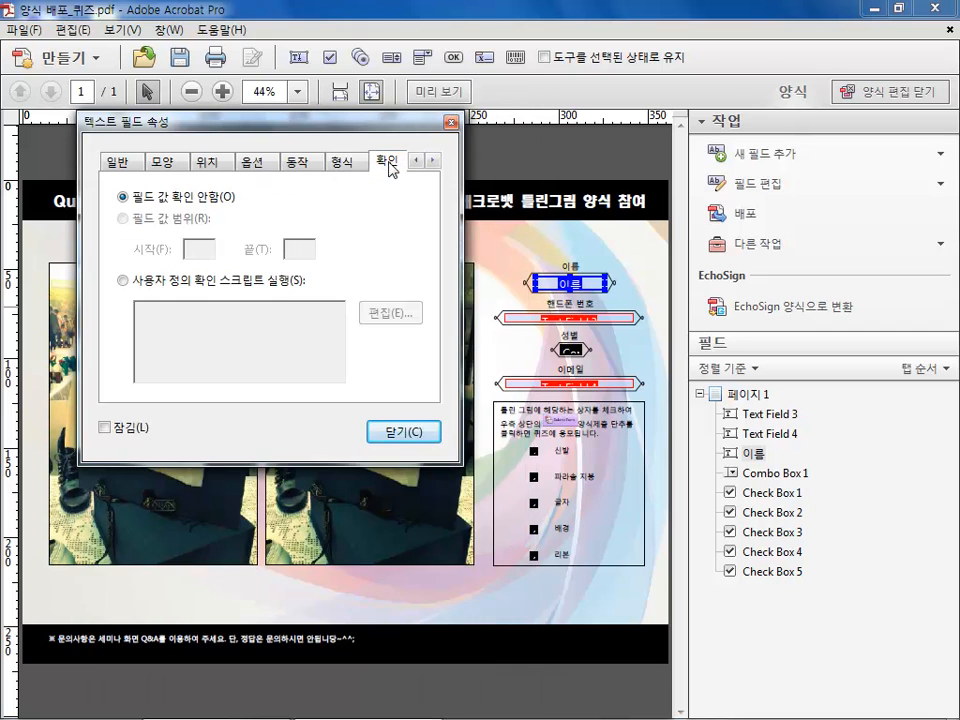
left_click(303, 167)
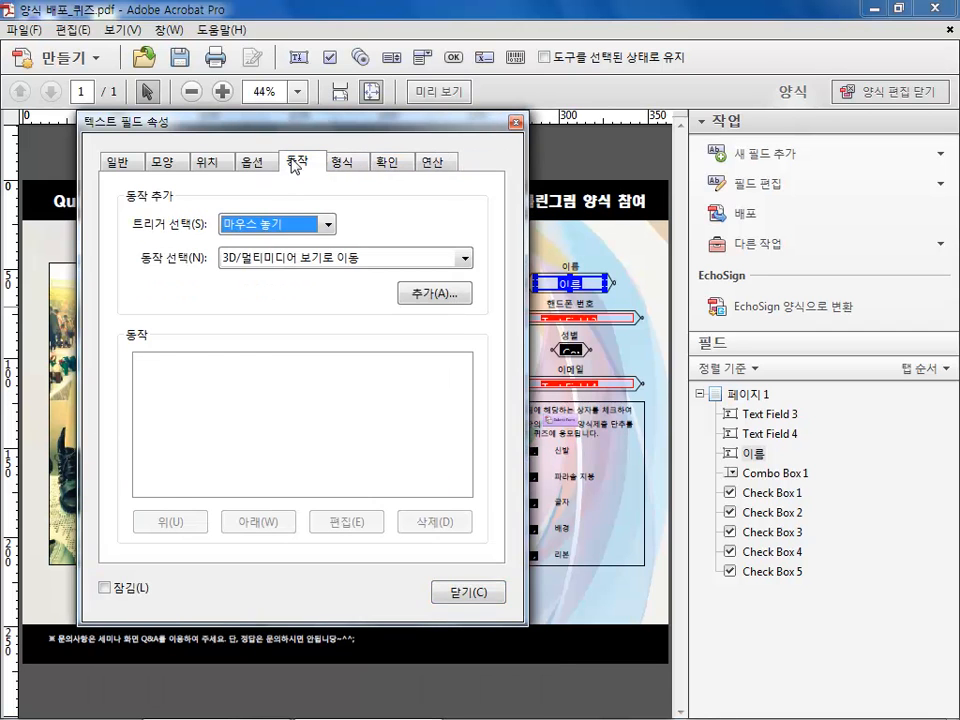
left_click(255, 163)
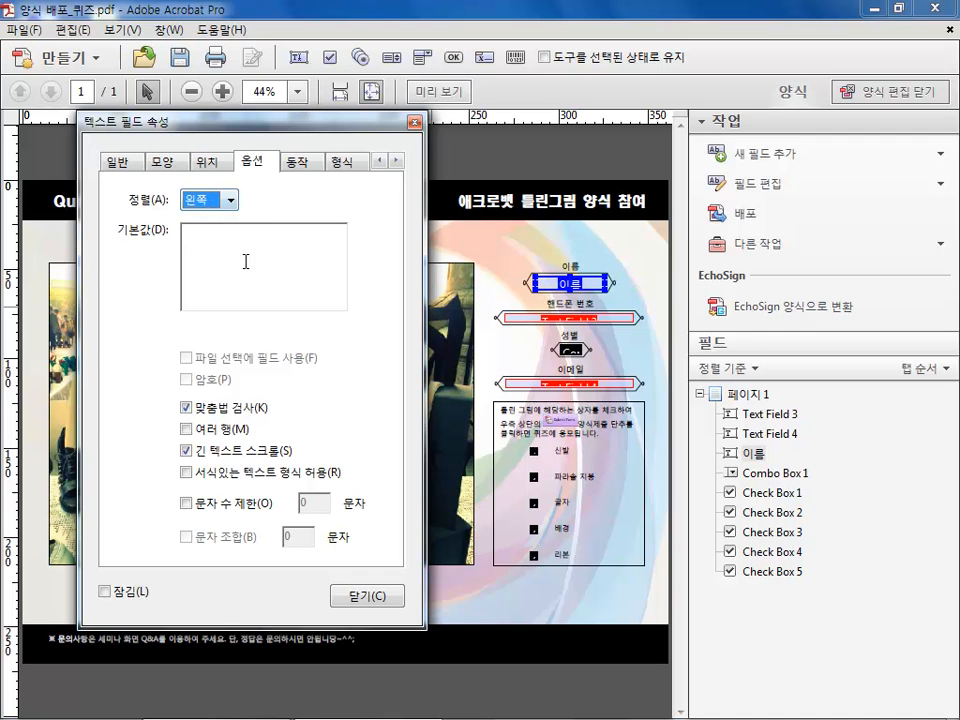
left_click(377, 598)
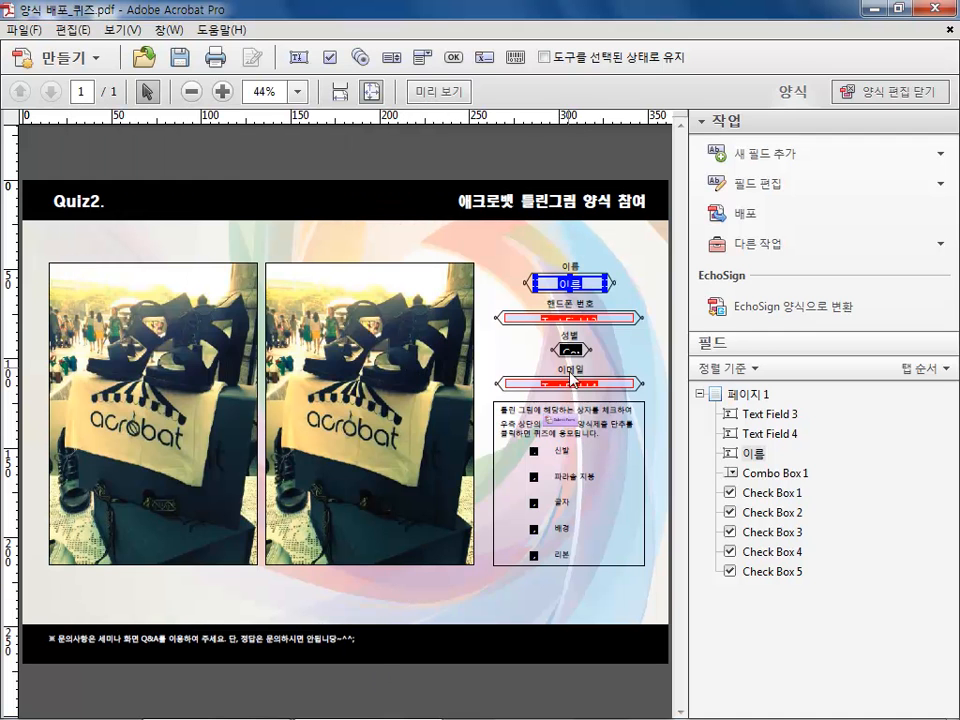
left_click(566, 349)
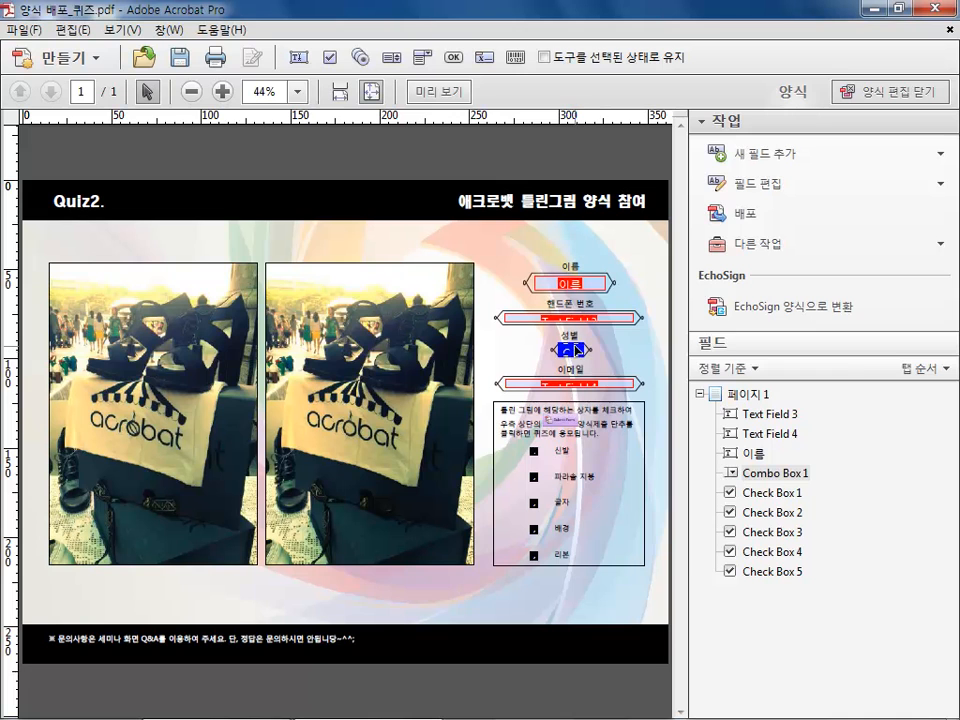
right_click(566, 349)
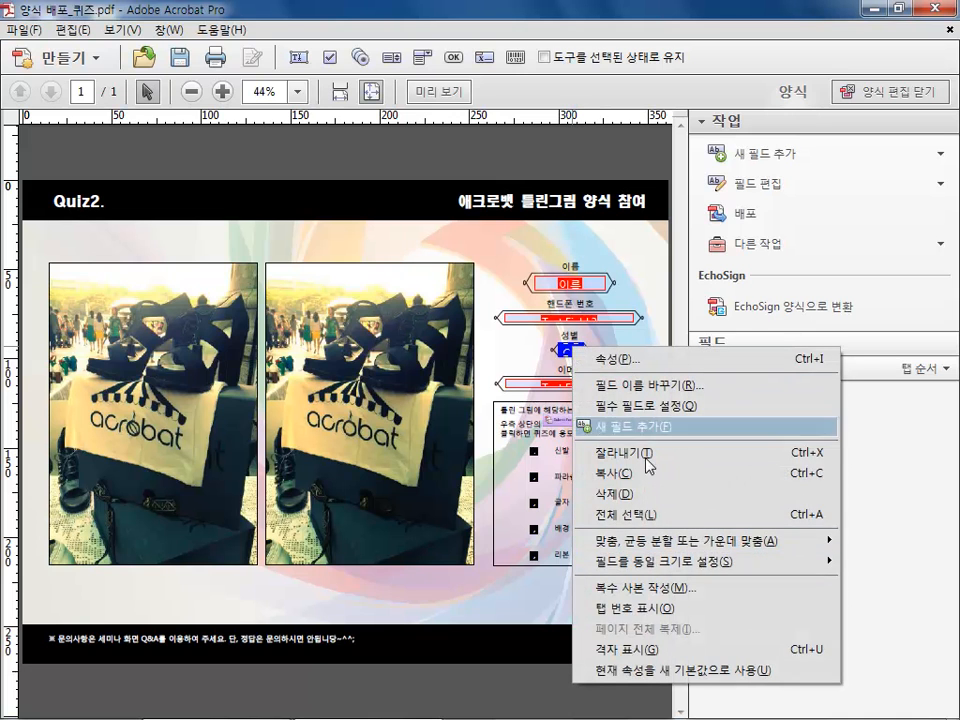
left_click(637, 270)
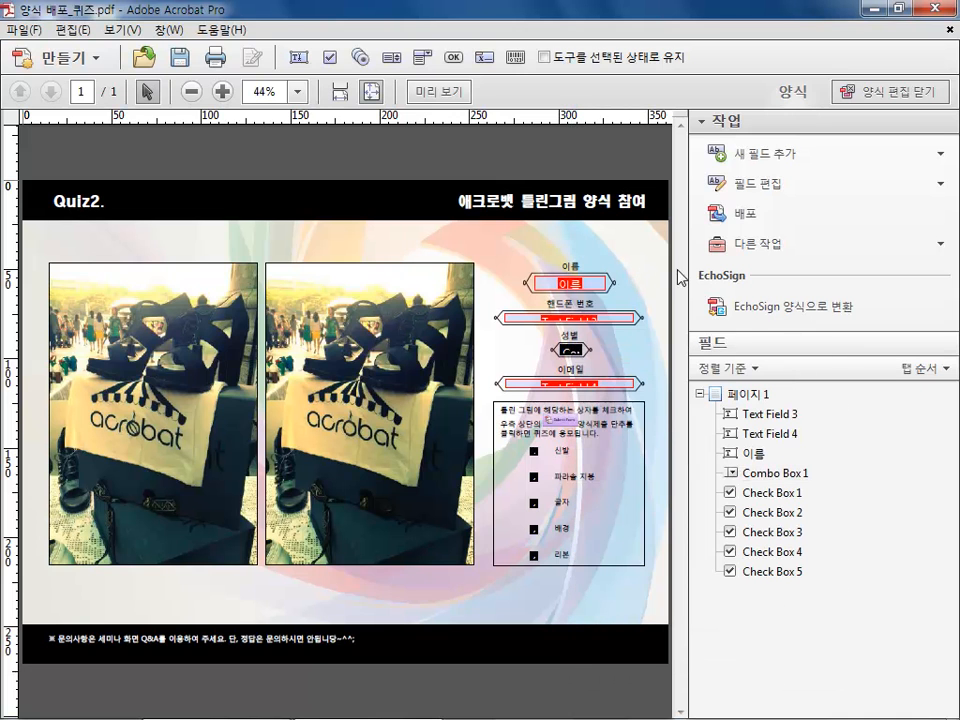
Draw a new dropdown field above the 이름 label and open all of its properties
left_click(808, 155)
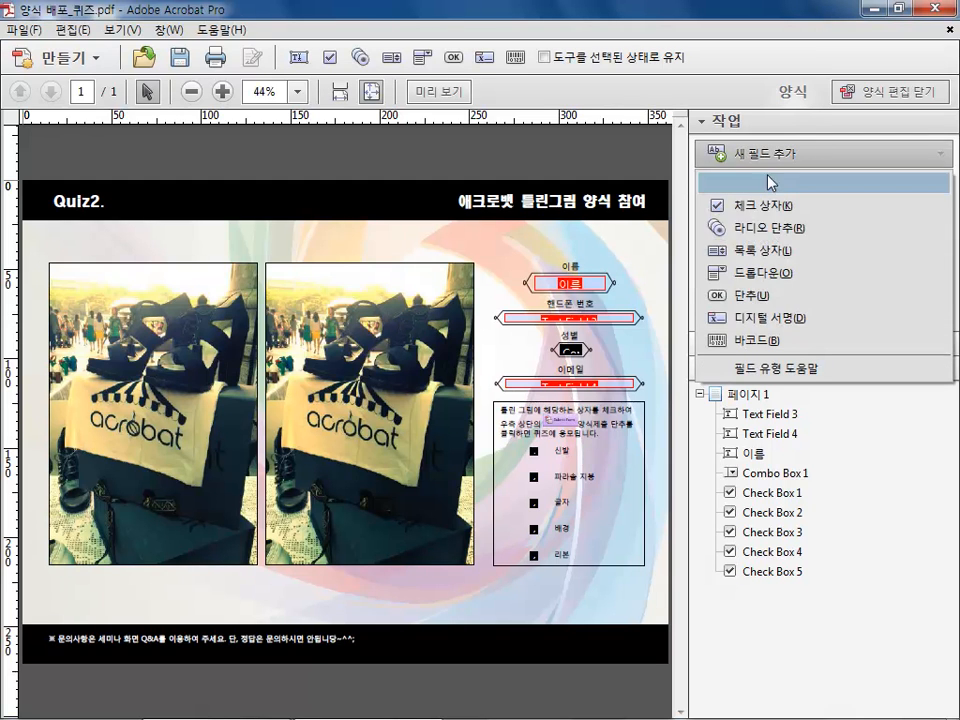
left_click(756, 278)
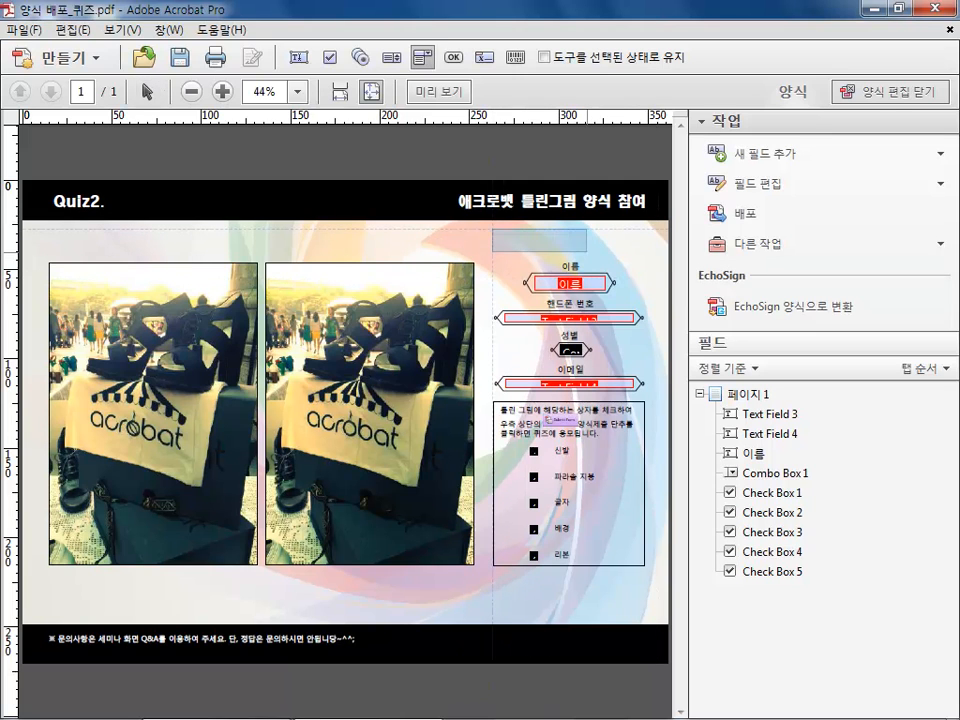
left_click_drag(490, 231, 587, 250)
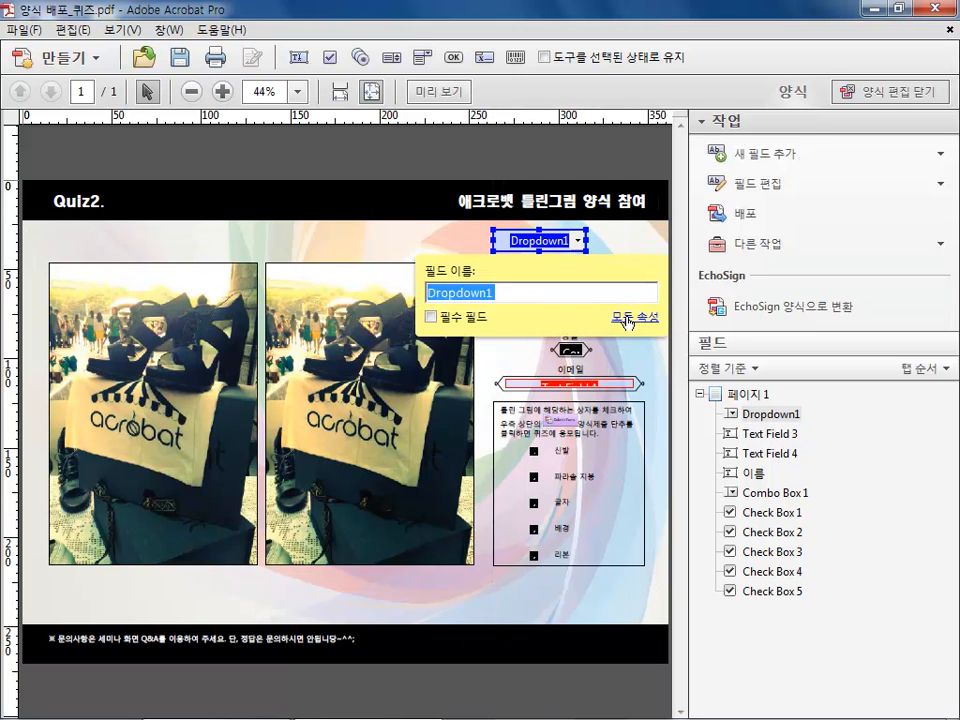
right_click(568, 238)
left_click(600, 255)
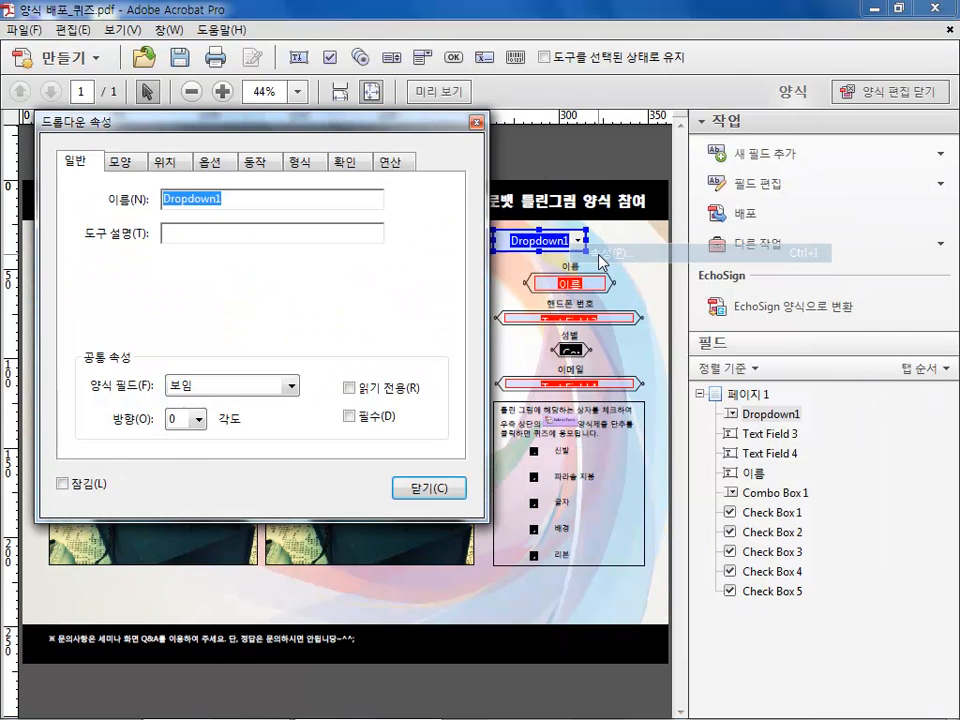
Add the items 여자 and 남자 to the dropdown's item list and close the dialog
left_click(211, 161)
left_click(223, 201)
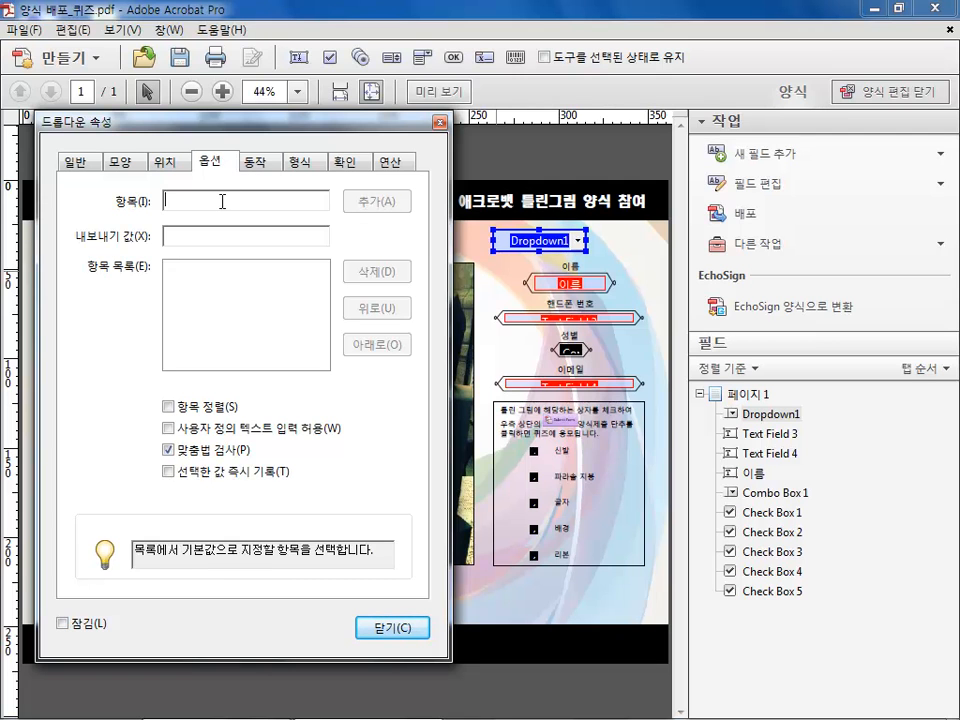
type("여자")
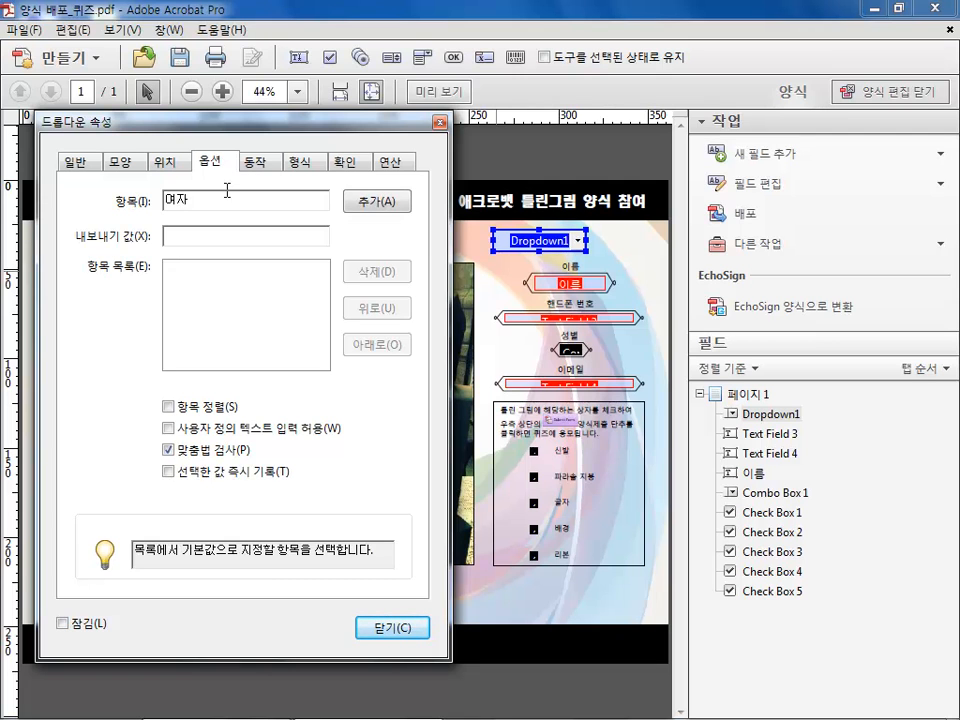
left_click(376, 203)
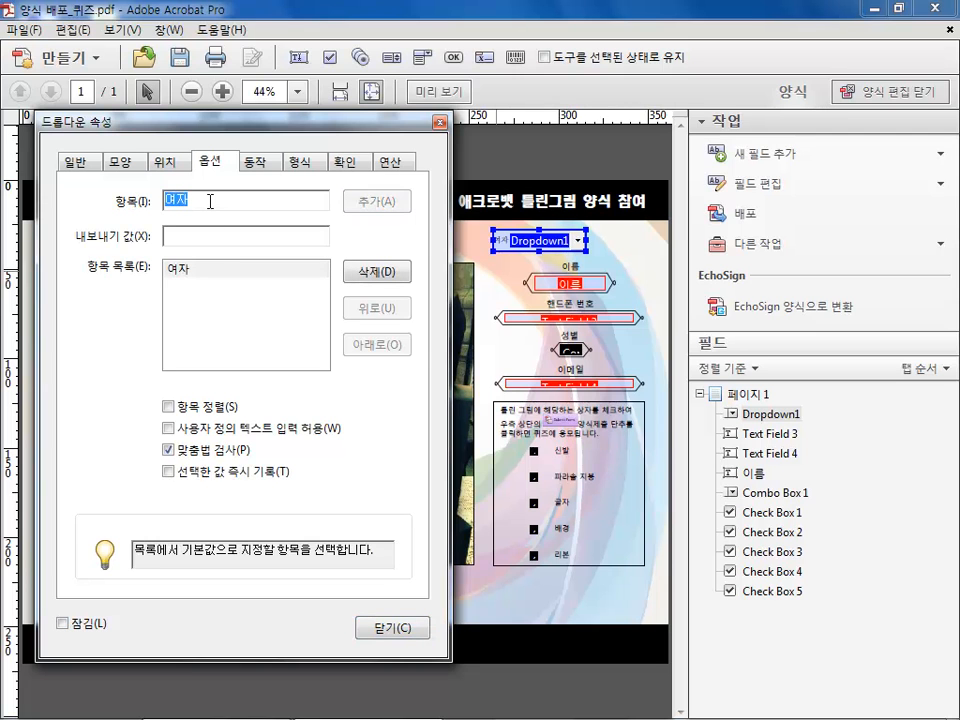
type("남자")
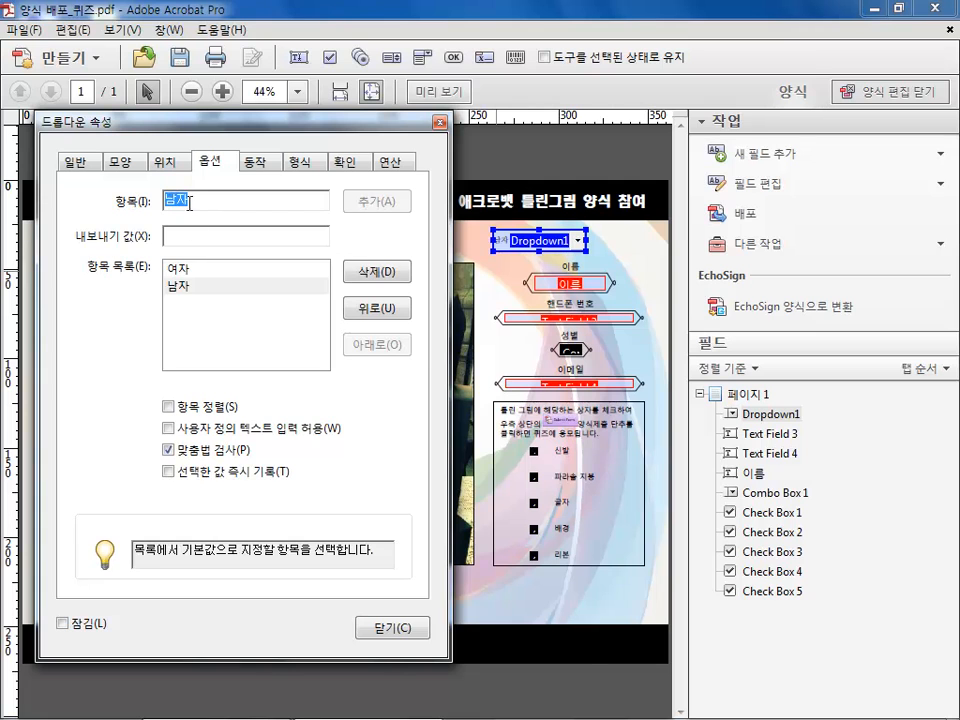
left_click(182, 270)
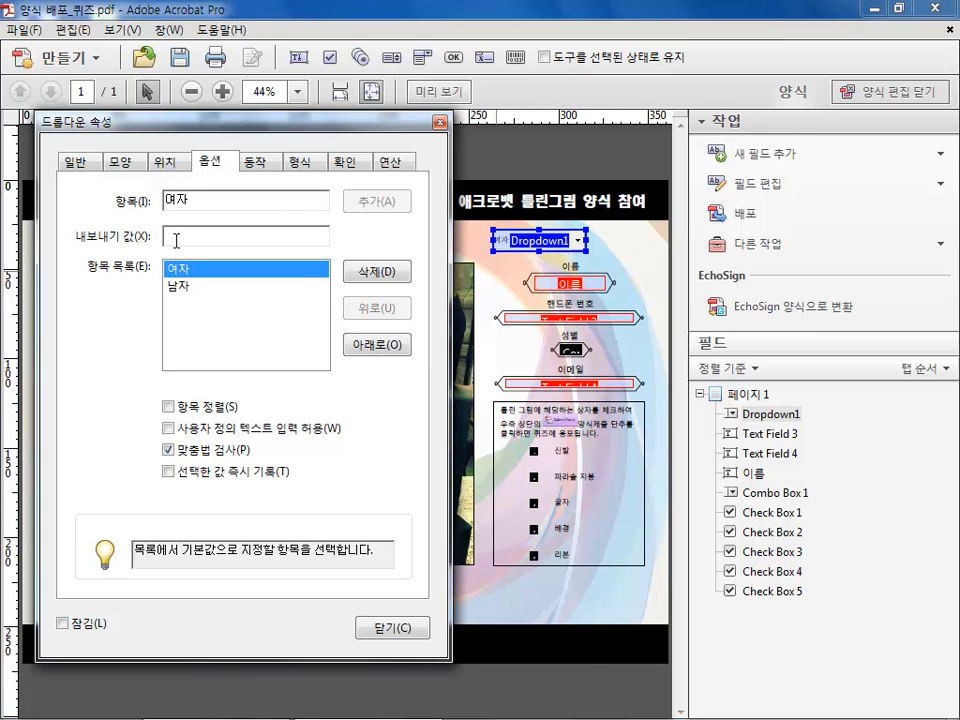
left_click(212, 232)
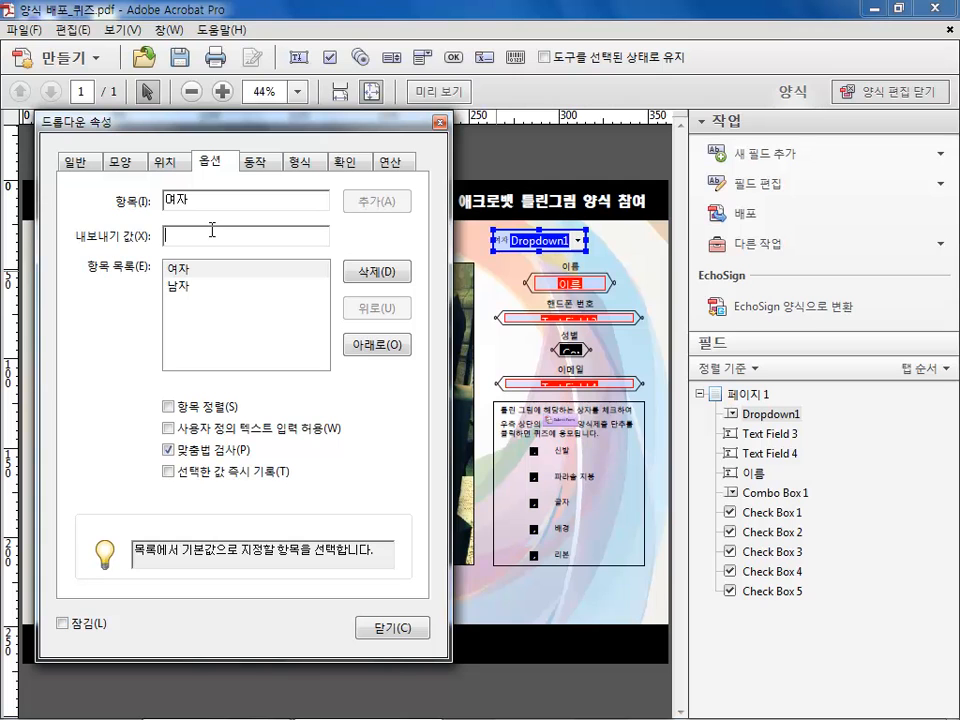
left_click(185, 286)
left_click(178, 237)
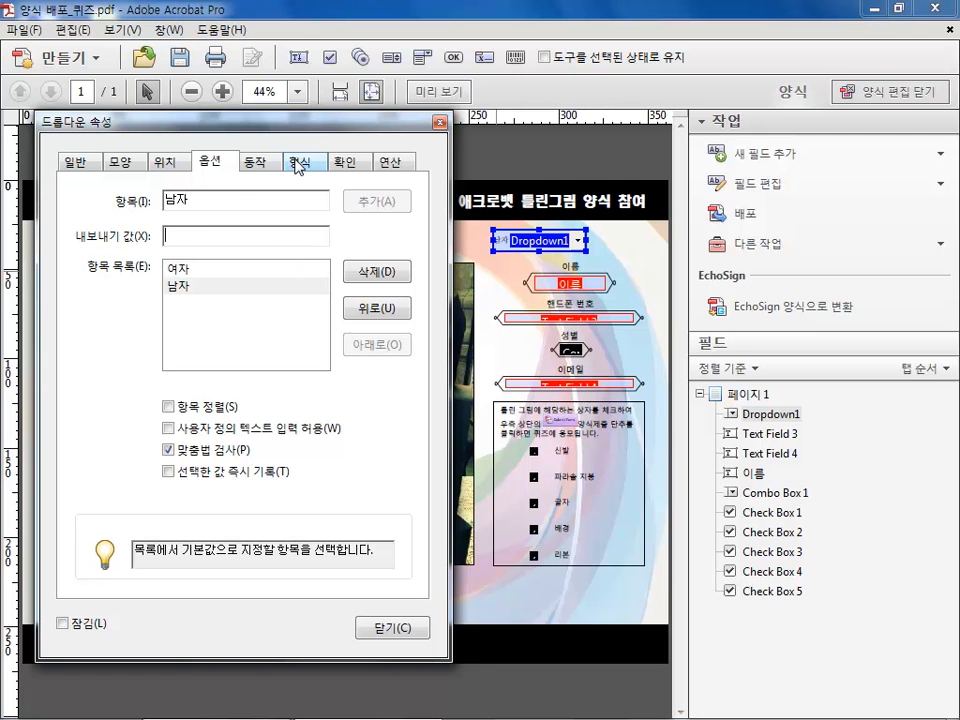
left_click(440, 123)
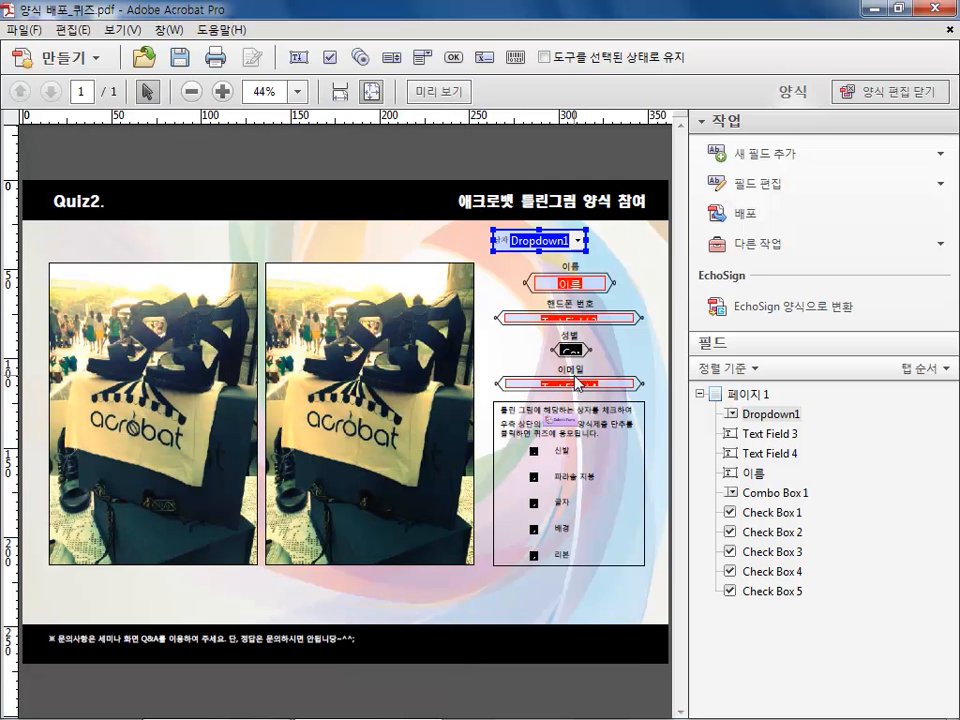
Delete the new dropdown field from the form
key("Delete")
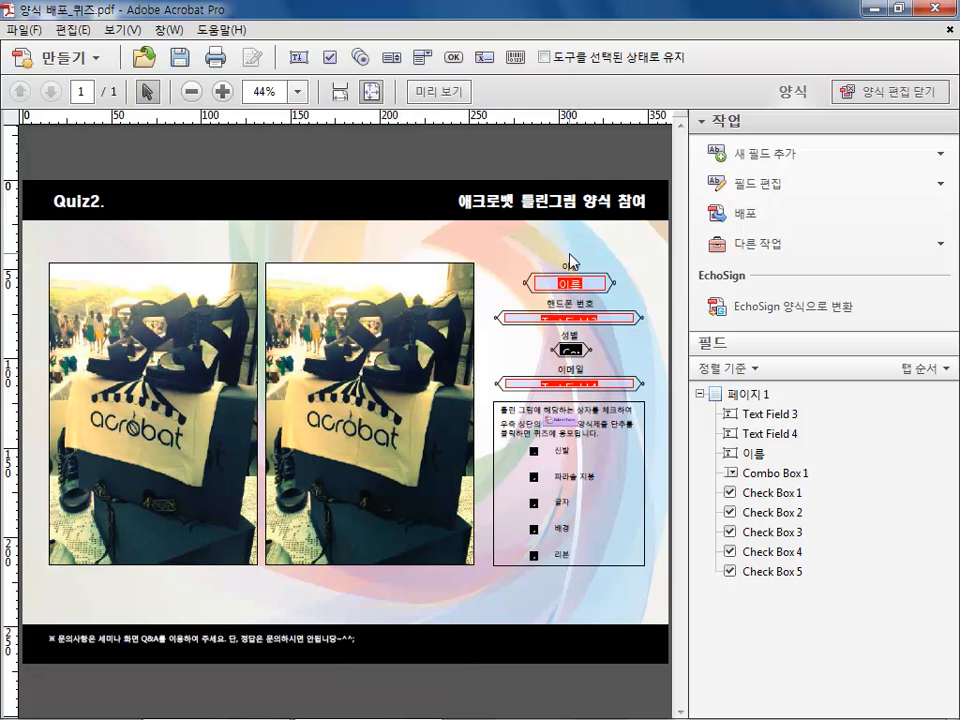
left_click(533, 451)
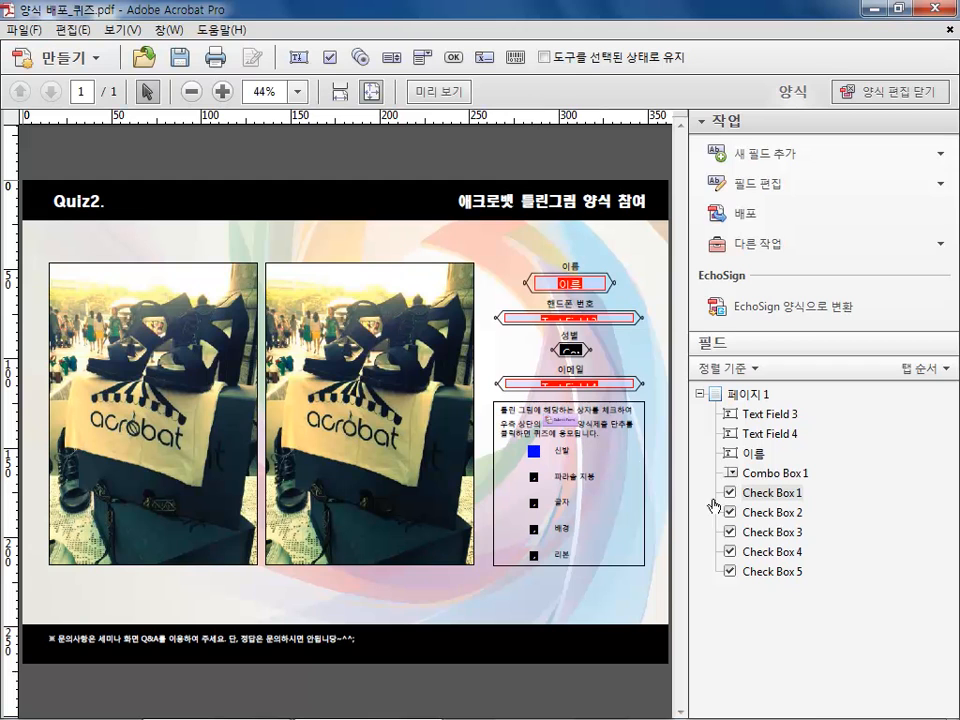
Place a new radio button below the second photo
left_click(785, 154)
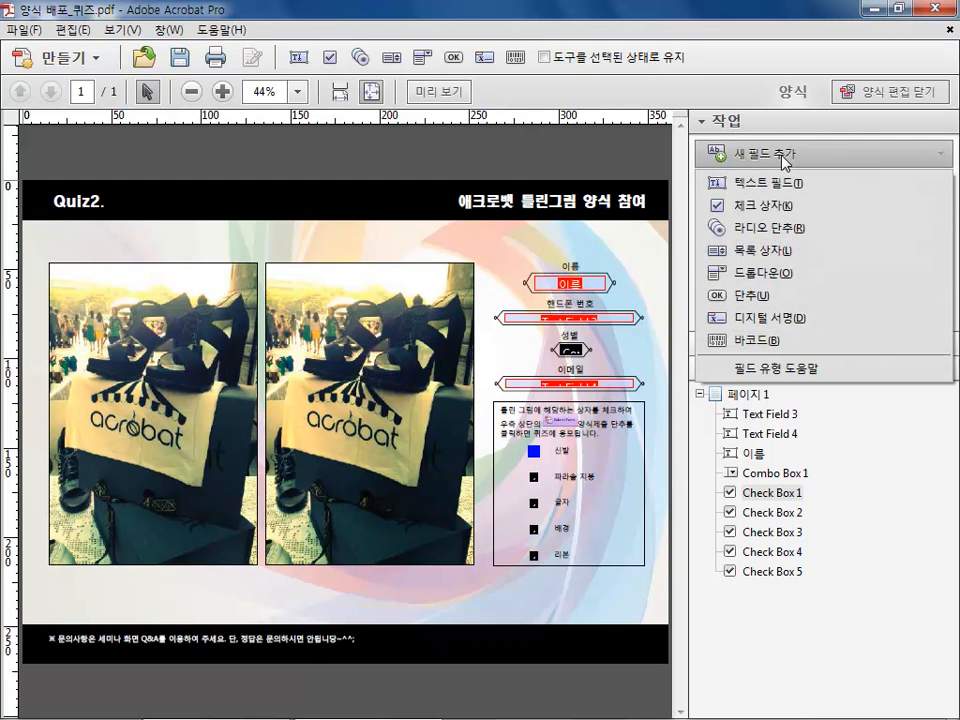
left_click(784, 233)
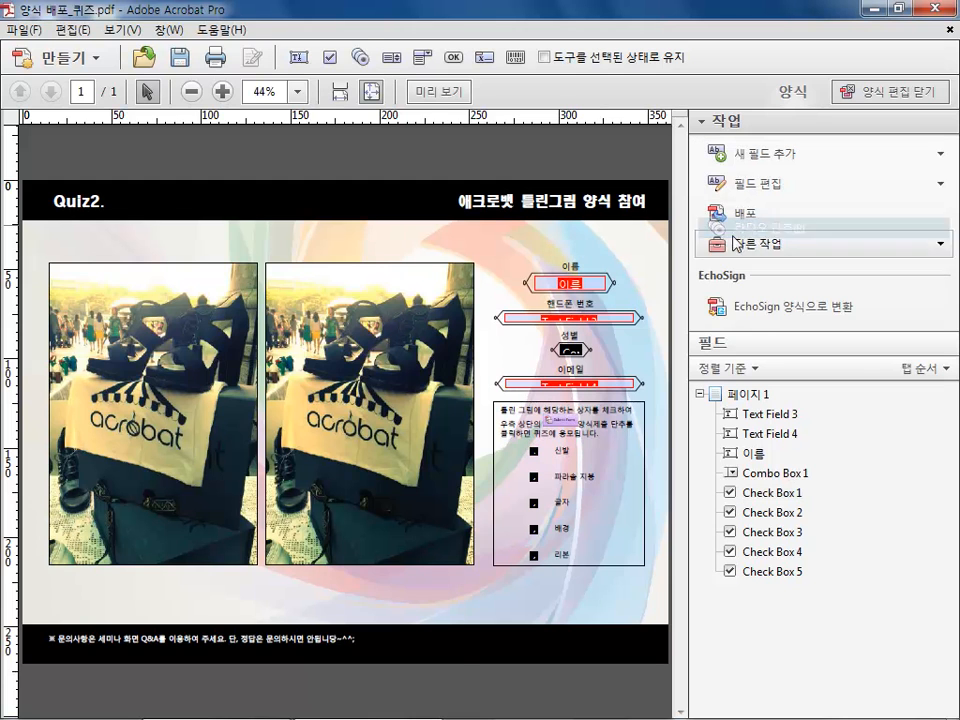
left_click(429, 585)
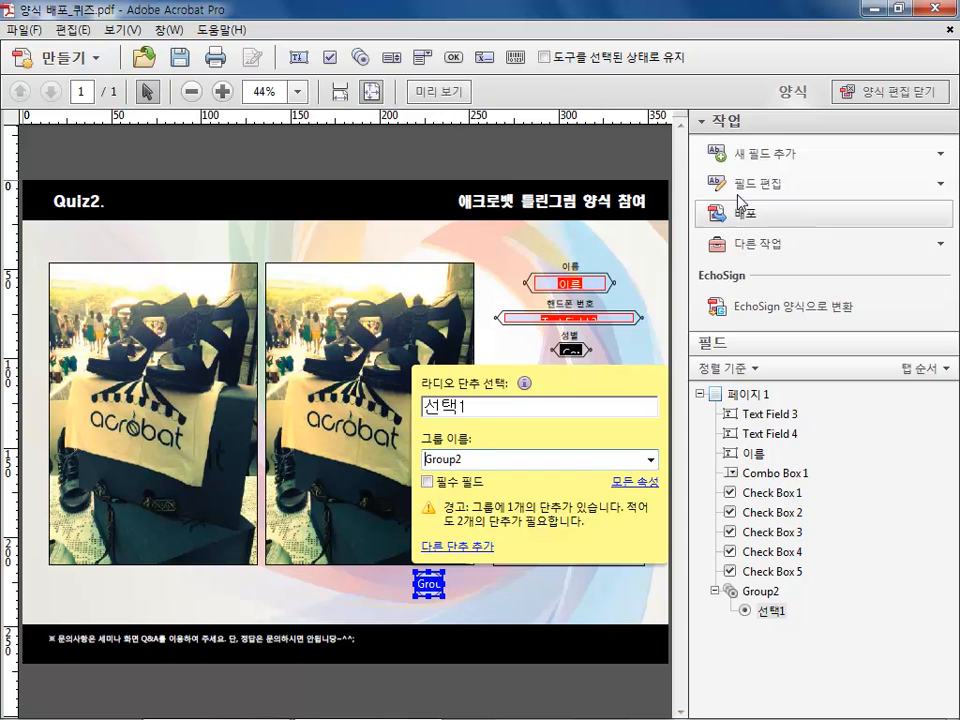
Add a second radio button to the same group, just right of the first one
left_click(707, 152)
left_click(765, 231)
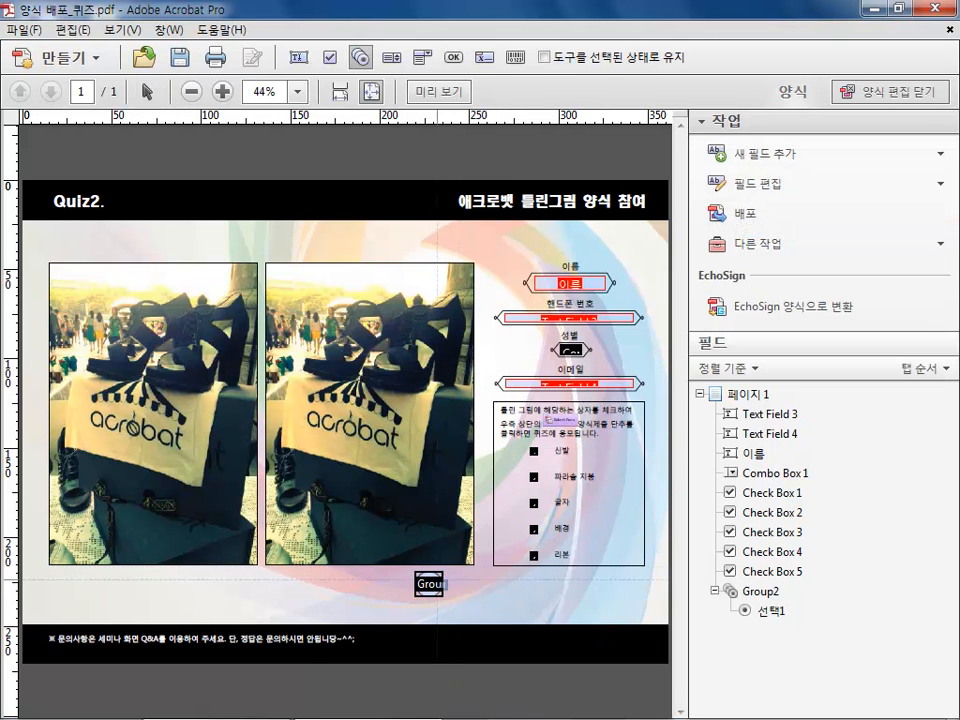
left_click_drag(449, 570, 482, 596)
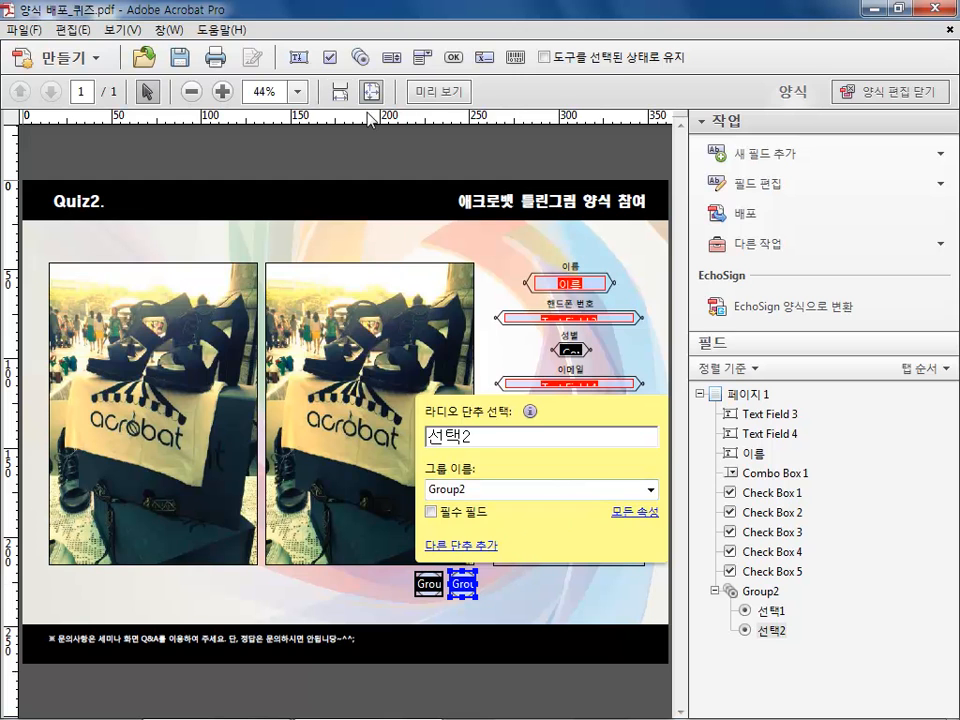
Preview the form as a user would fill it in
left_click(424, 93)
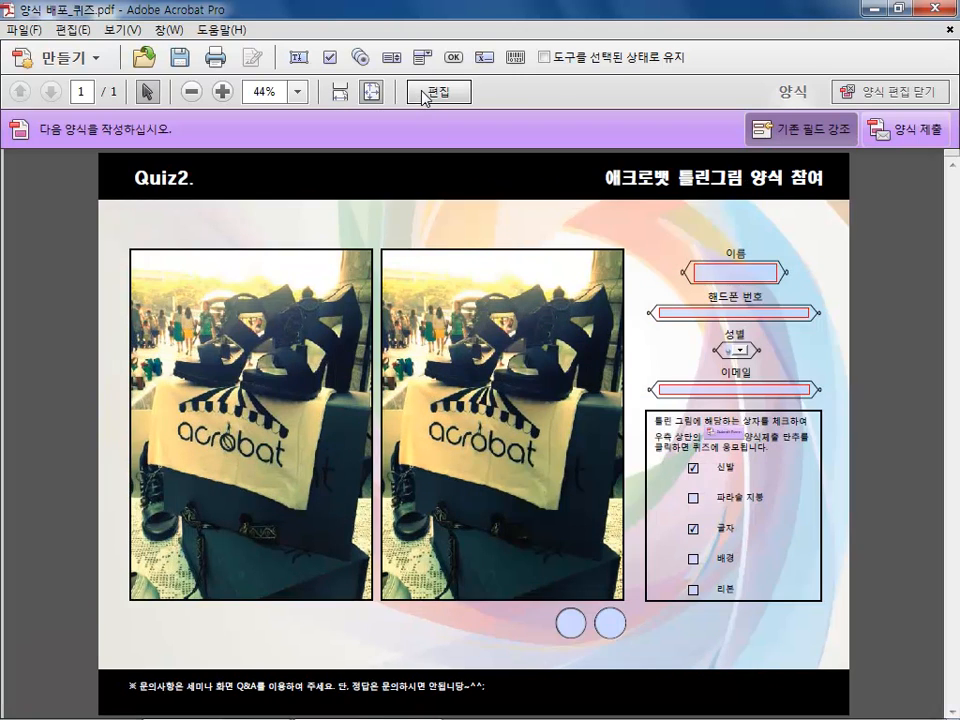
Toggle between the two radio buttons in preview to test their behaviour
left_click(570, 624)
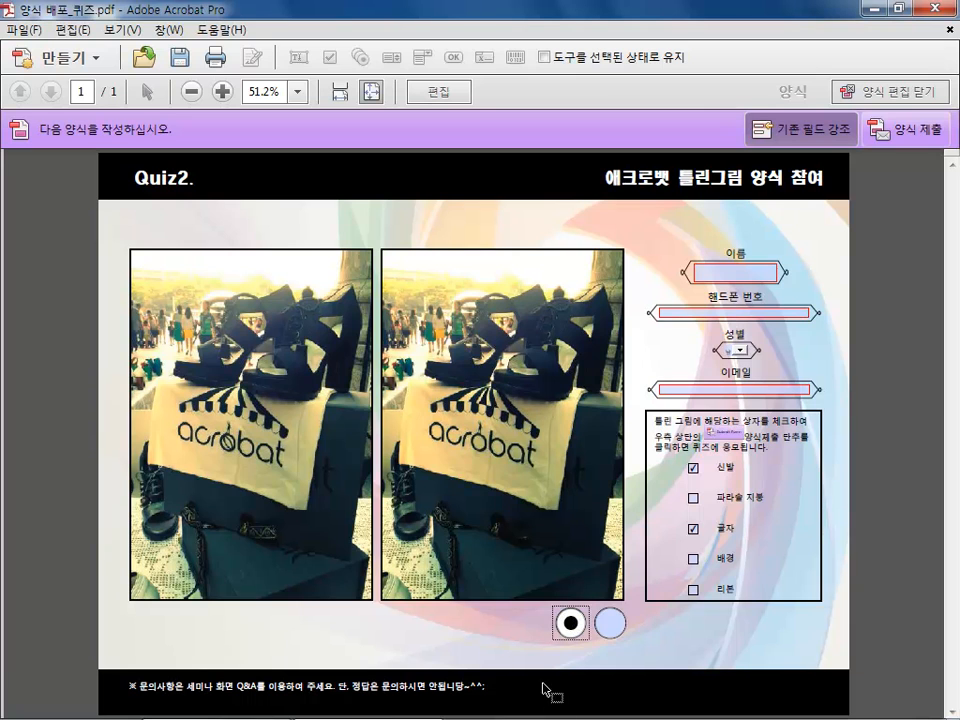
left_click(609, 623)
left_click(570, 624)
left_click(610, 623)
left_click(570, 624)
Return to form editing and delete both radio buttons below the photos
left_click(440, 93)
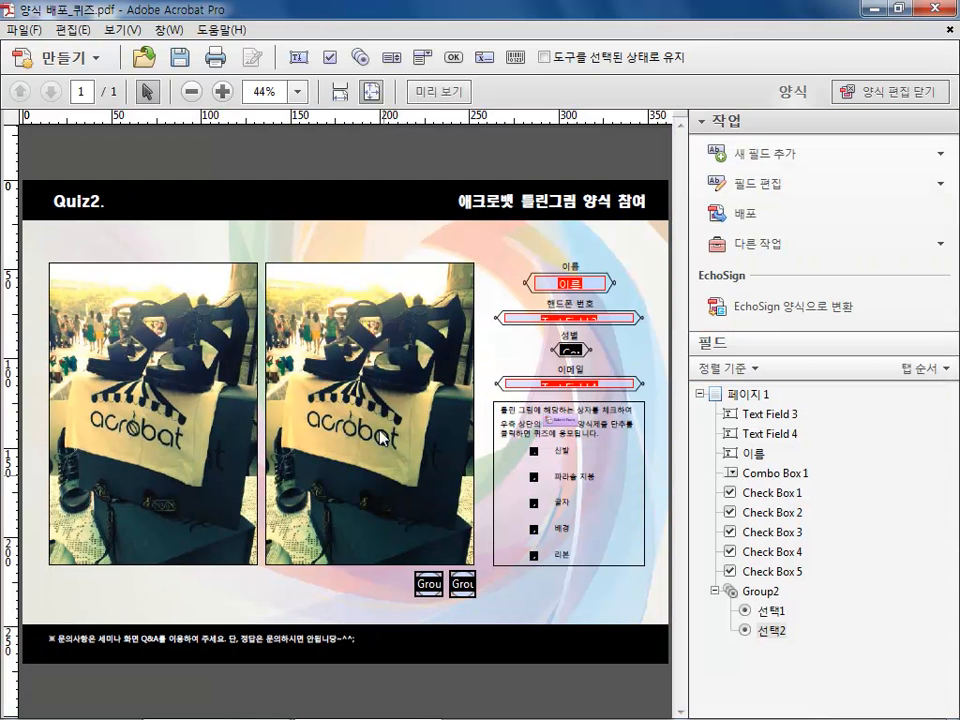
left_click_drag(404, 566, 491, 620)
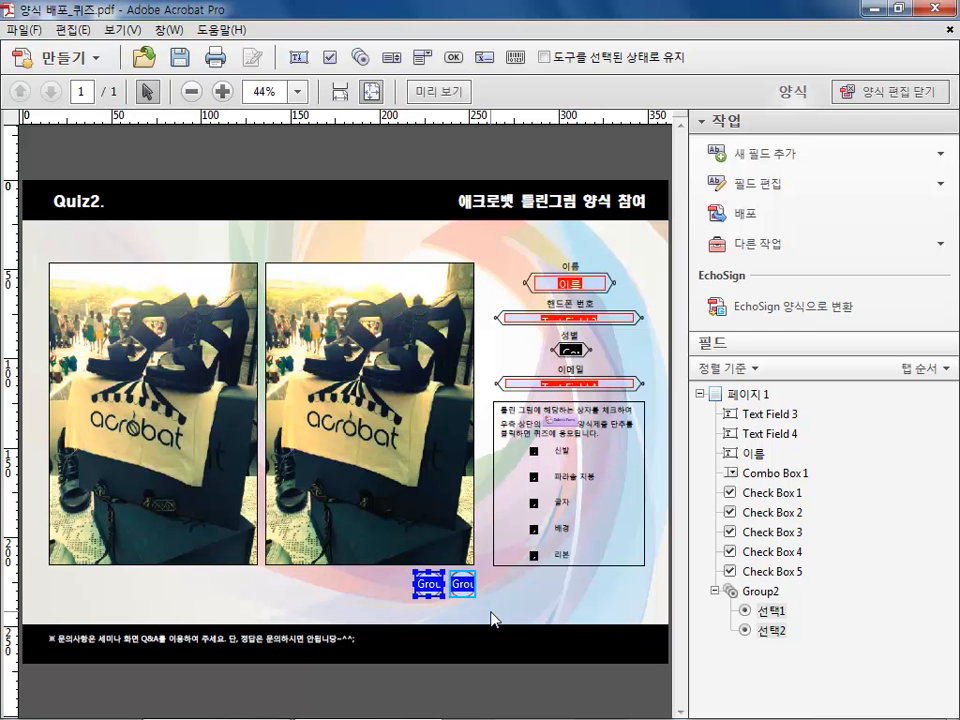
key("Delete")
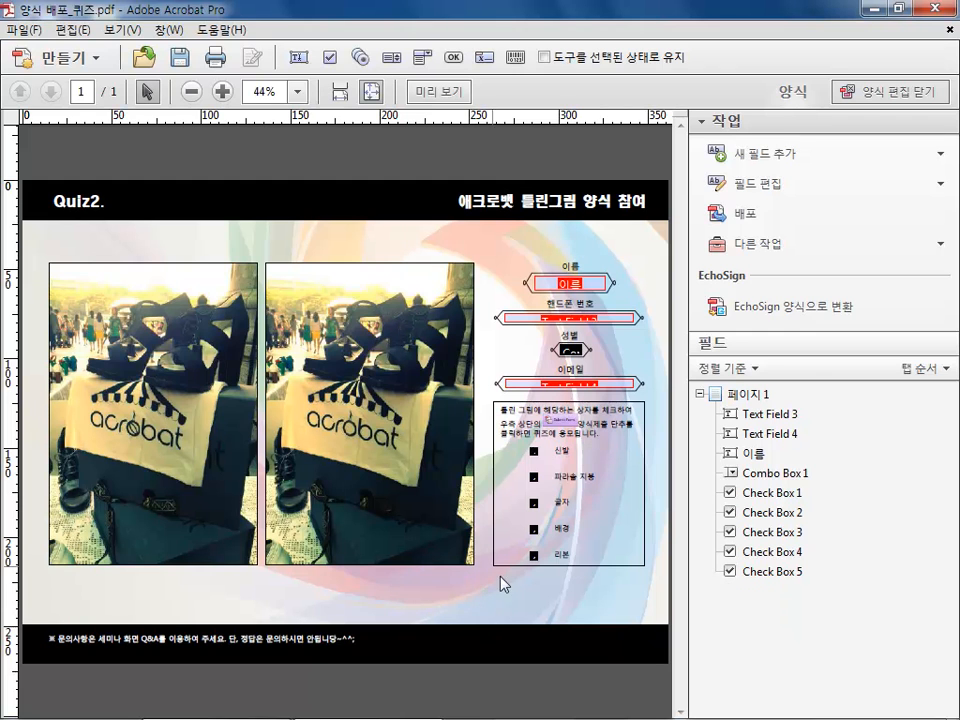
Close form editing mode
left_click(778, 150)
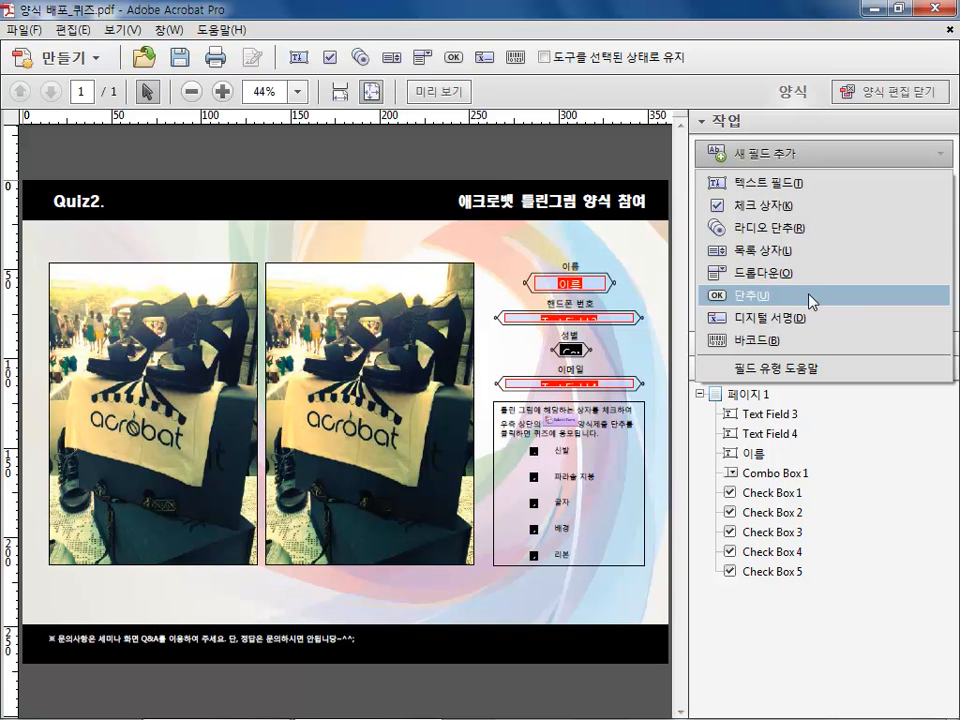
left_click(632, 251)
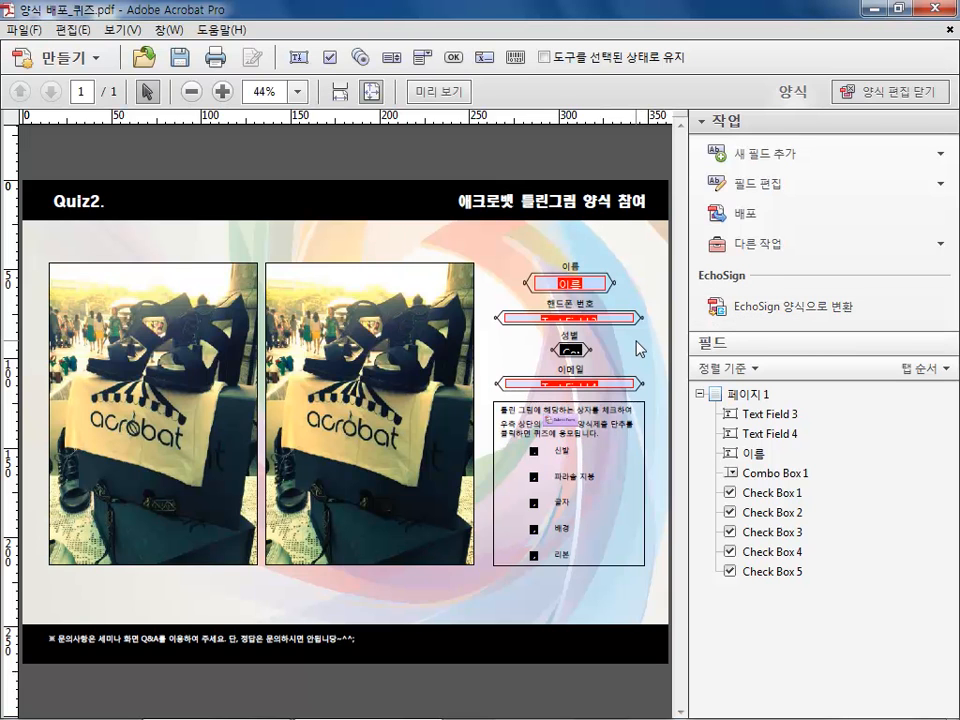
left_click(910, 93)
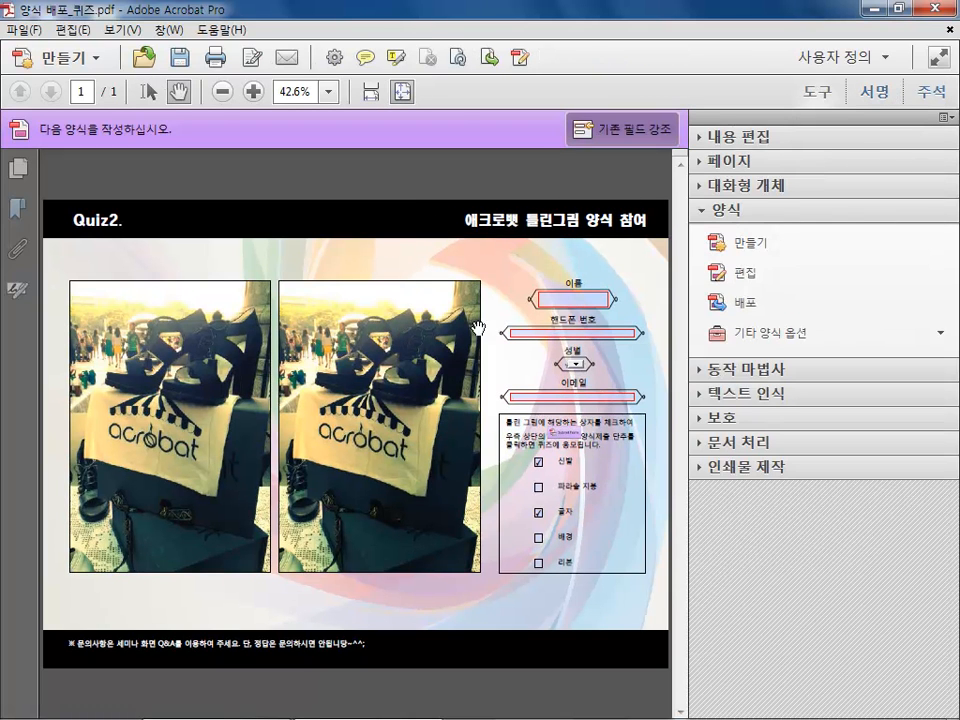
Start distributing the form, saving it over the existing 양식 배포_퀴즈 file
left_click(568, 298)
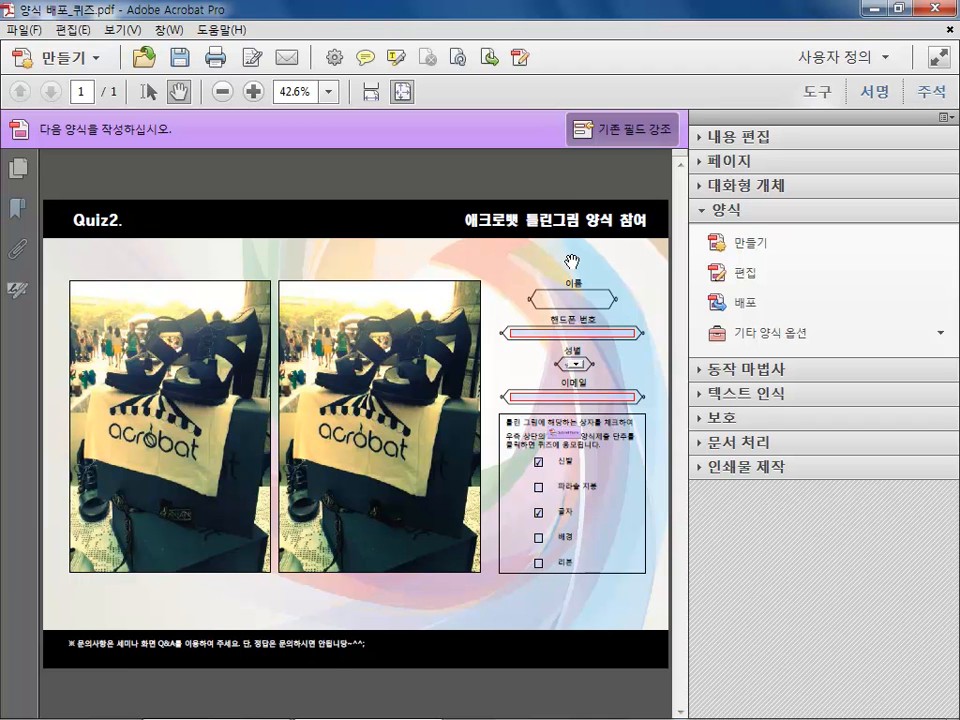
left_click(580, 333)
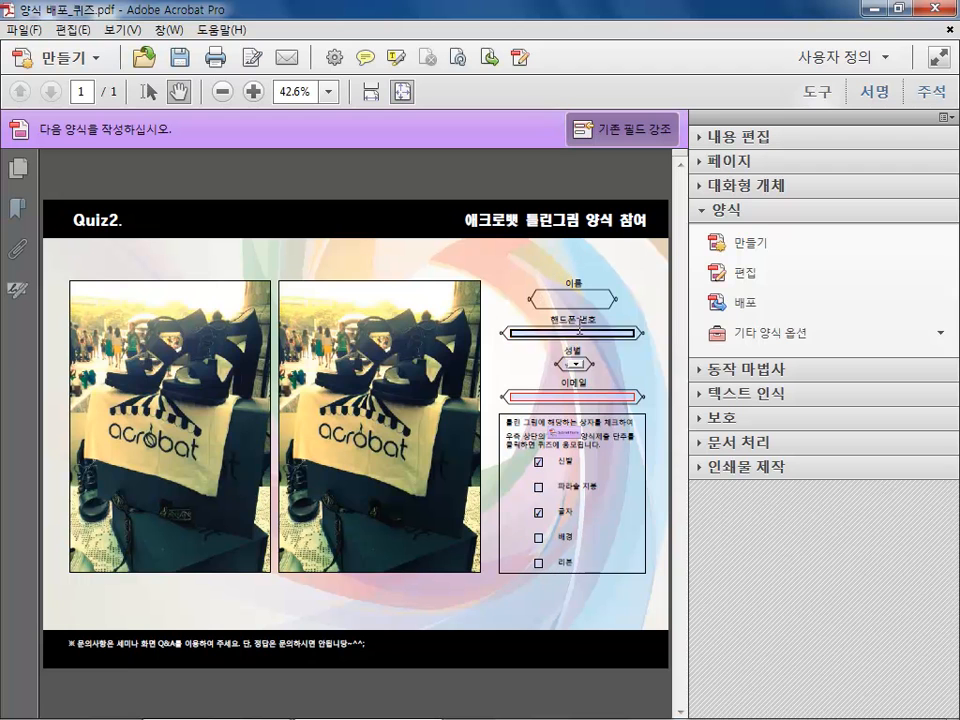
left_click(754, 311)
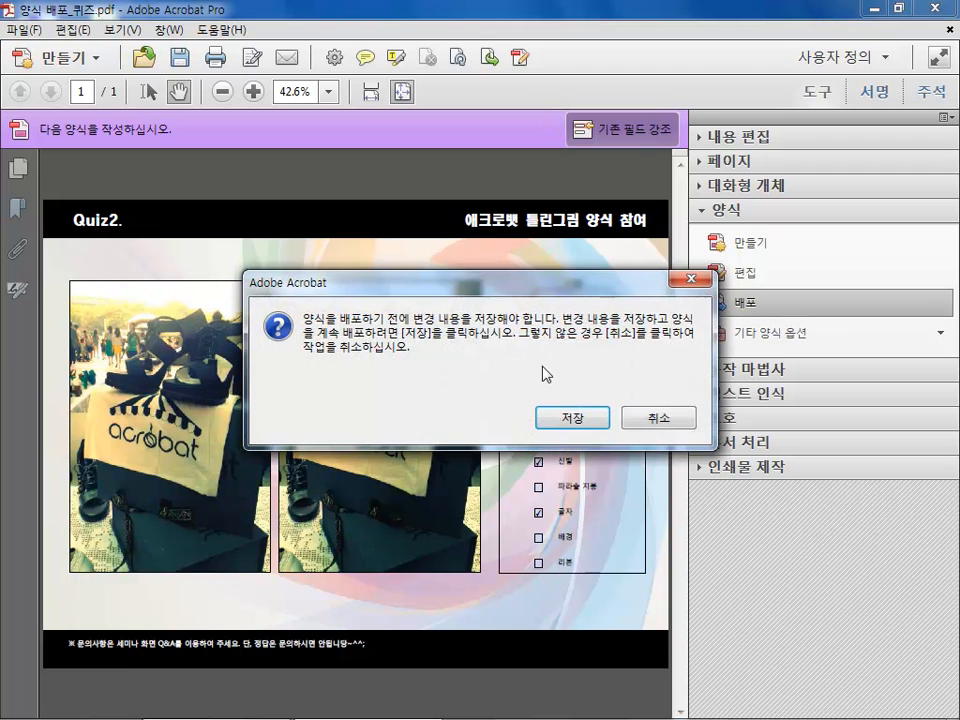
left_click(563, 430)
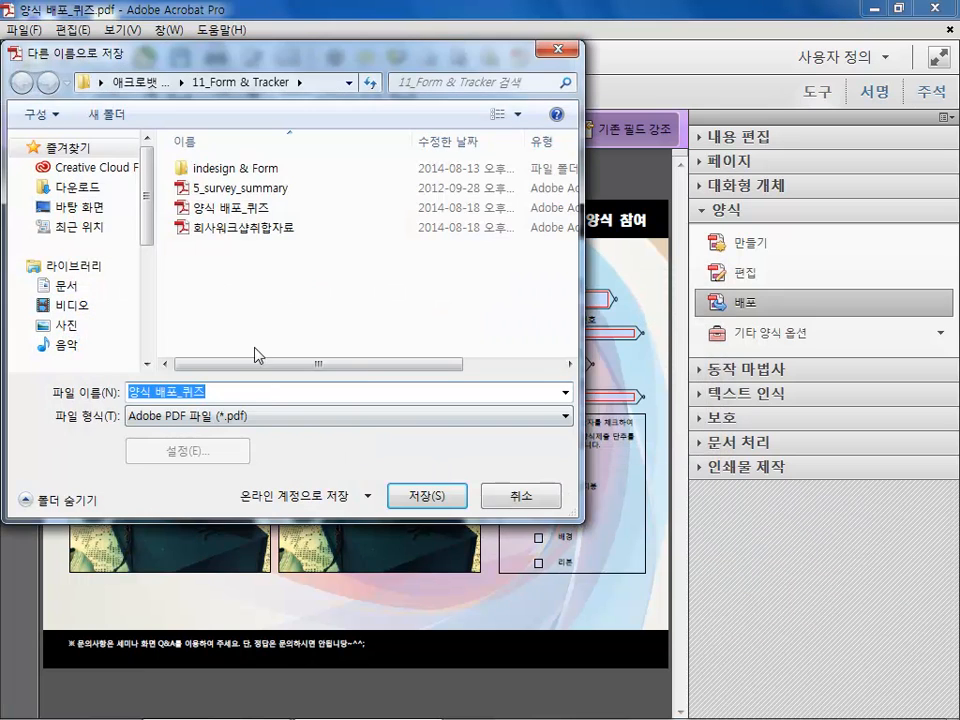
left_click(407, 495)
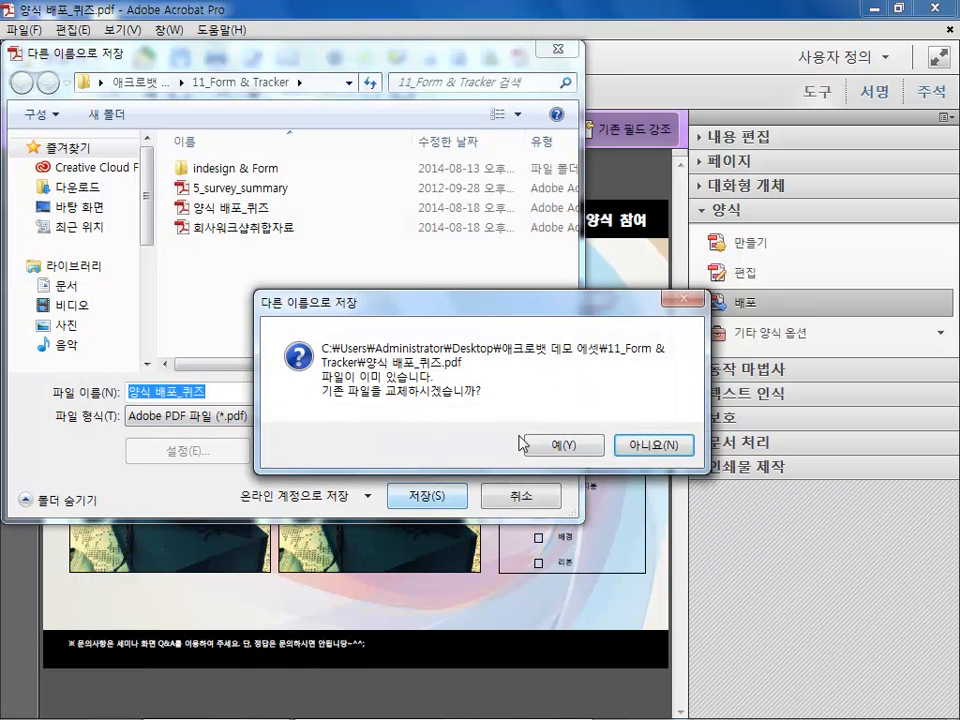
left_click(555, 447)
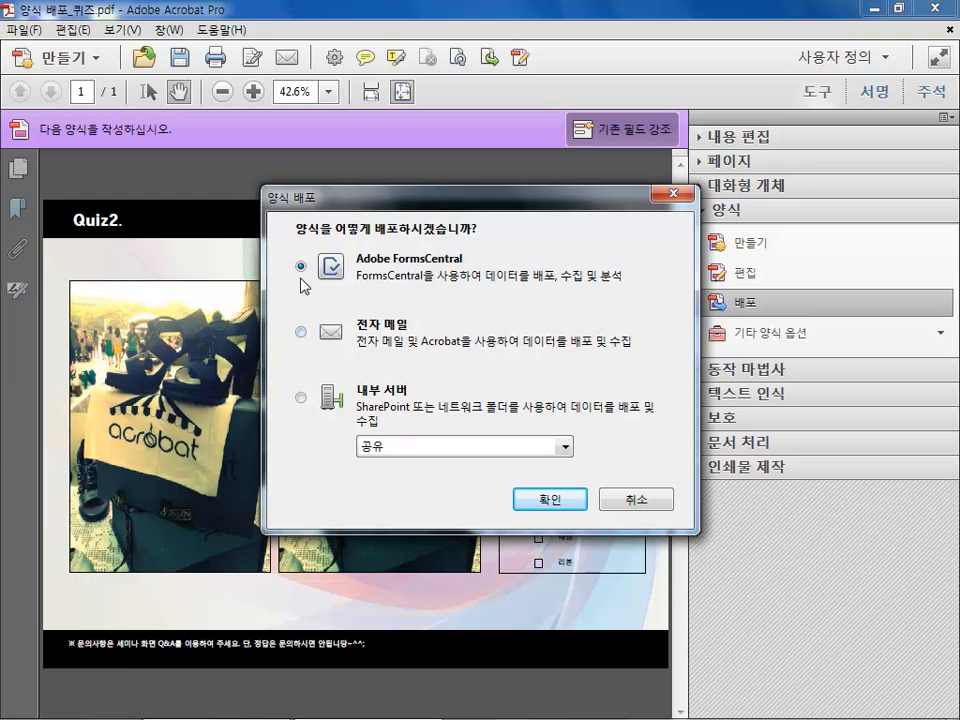
Choose internal server distribution via 내 네트워크 폴더 (링크로 보내기) and clear the existing field values
left_click(301, 400)
left_click(454, 450)
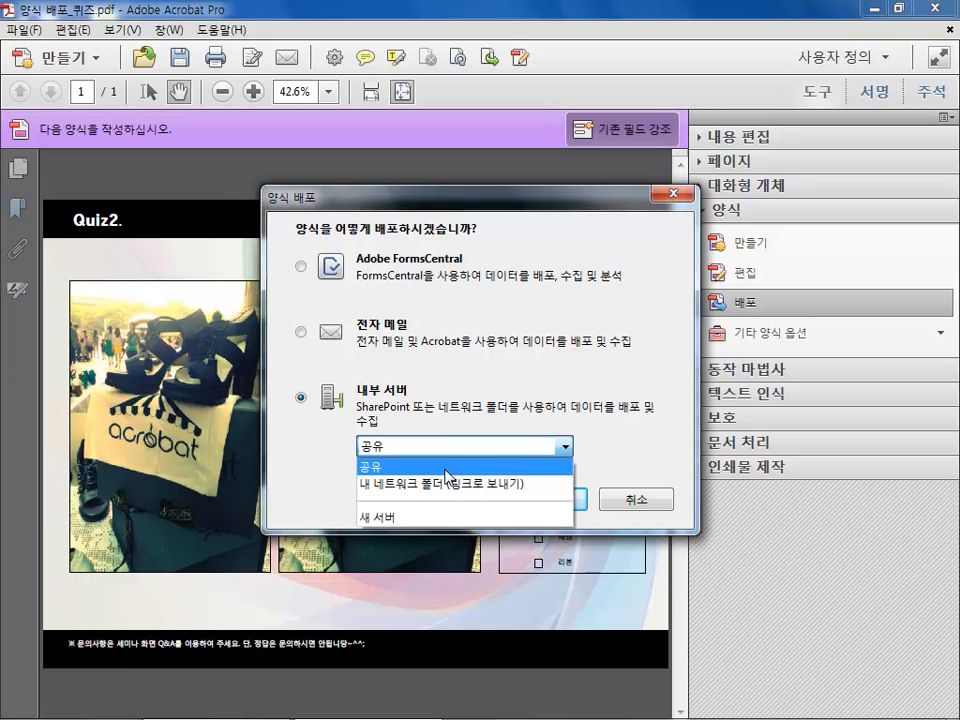
left_click(435, 484)
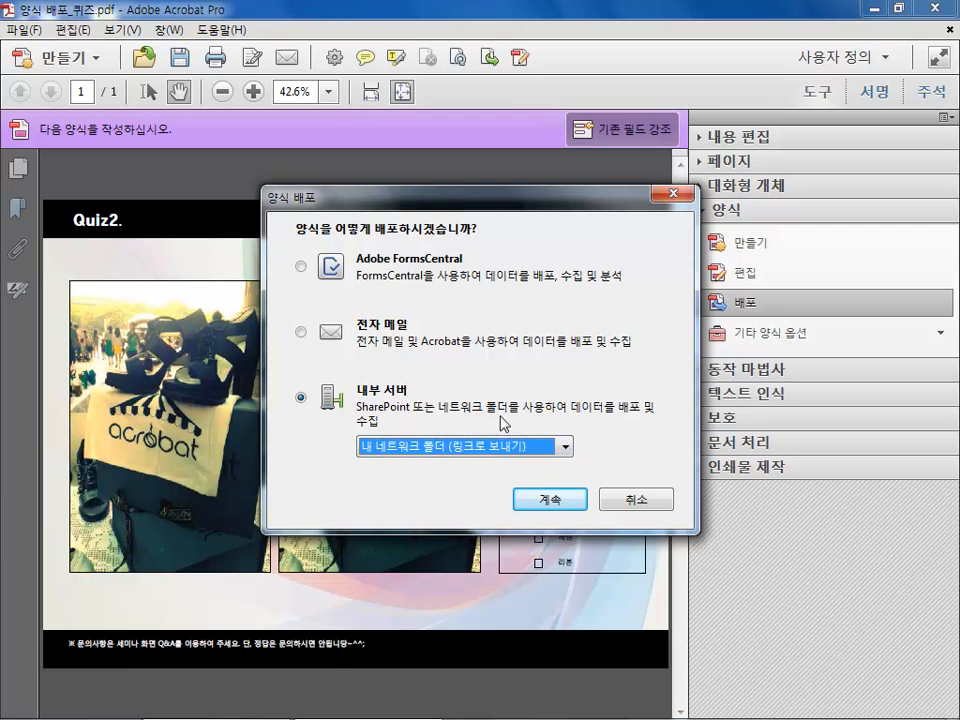
left_click(549, 500)
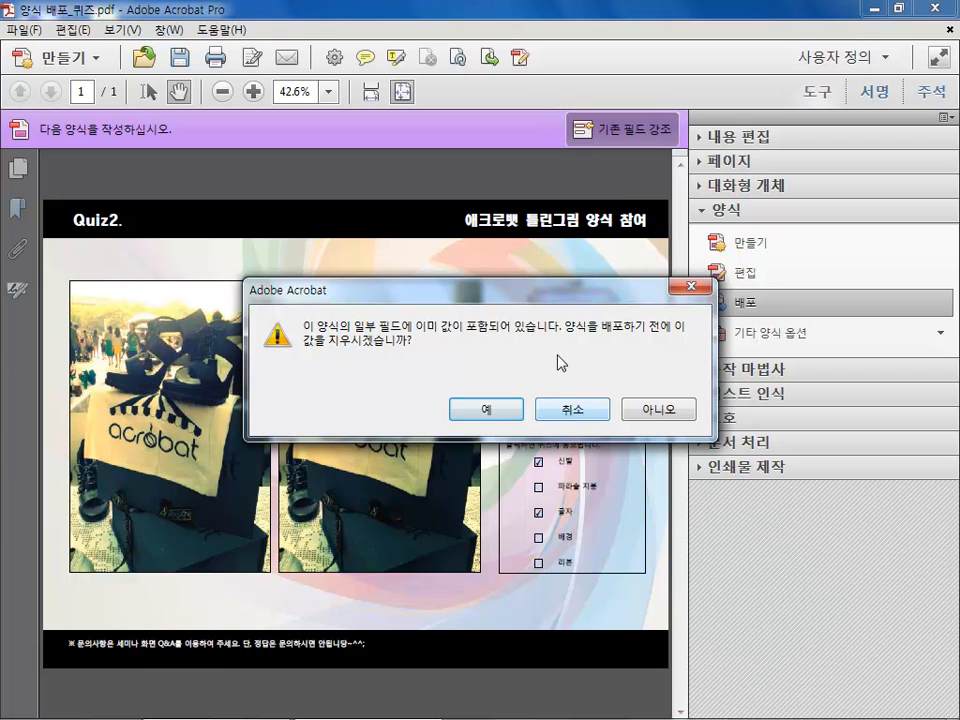
left_click_drag(587, 297, 497, 224)
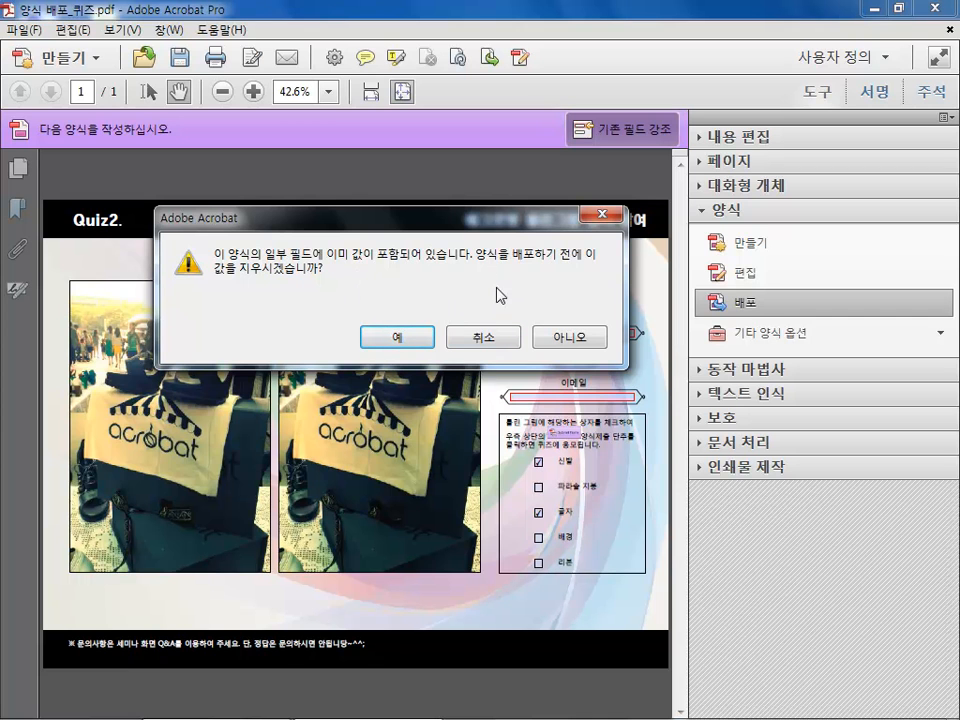
left_click(405, 335)
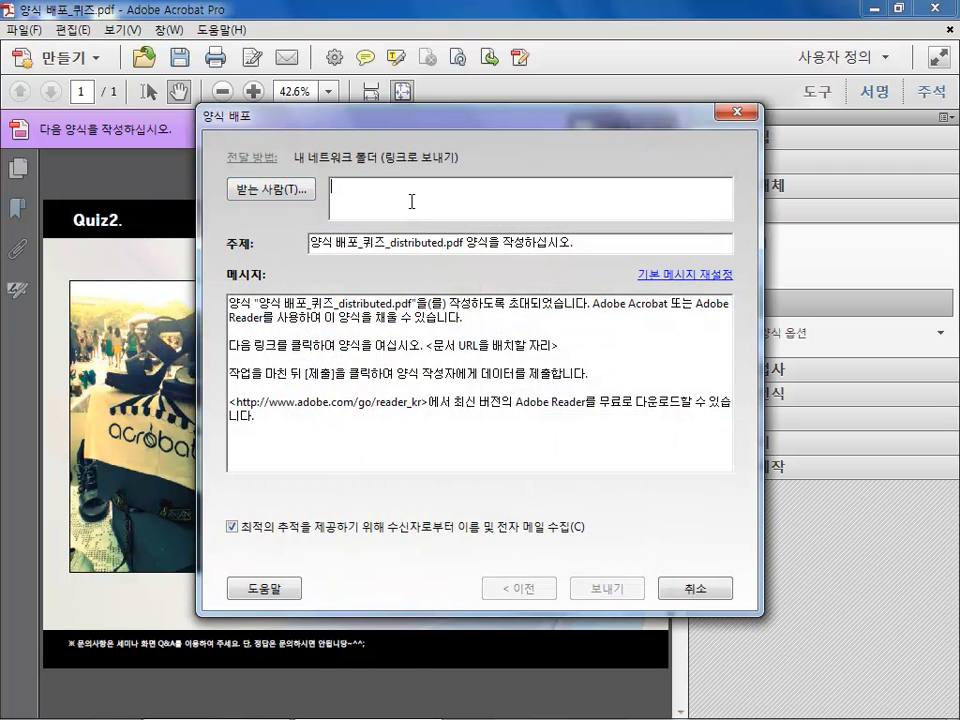
Enter two recipients' e-mail addresses and send the form invitation using webmail
type("fi")
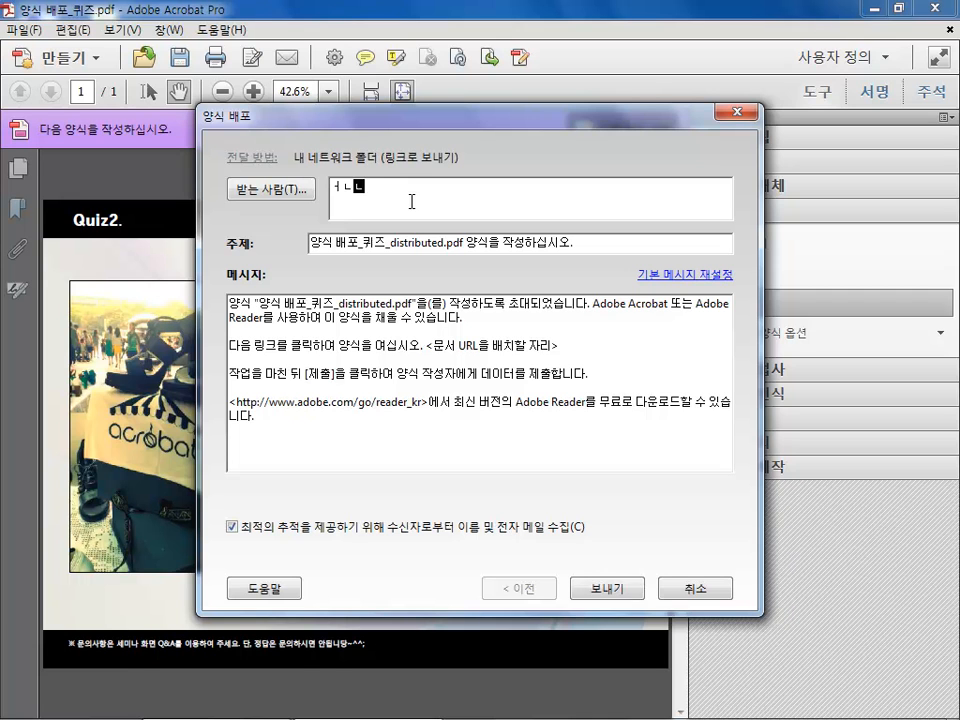
key("BackSpace")
key("BackSpace")
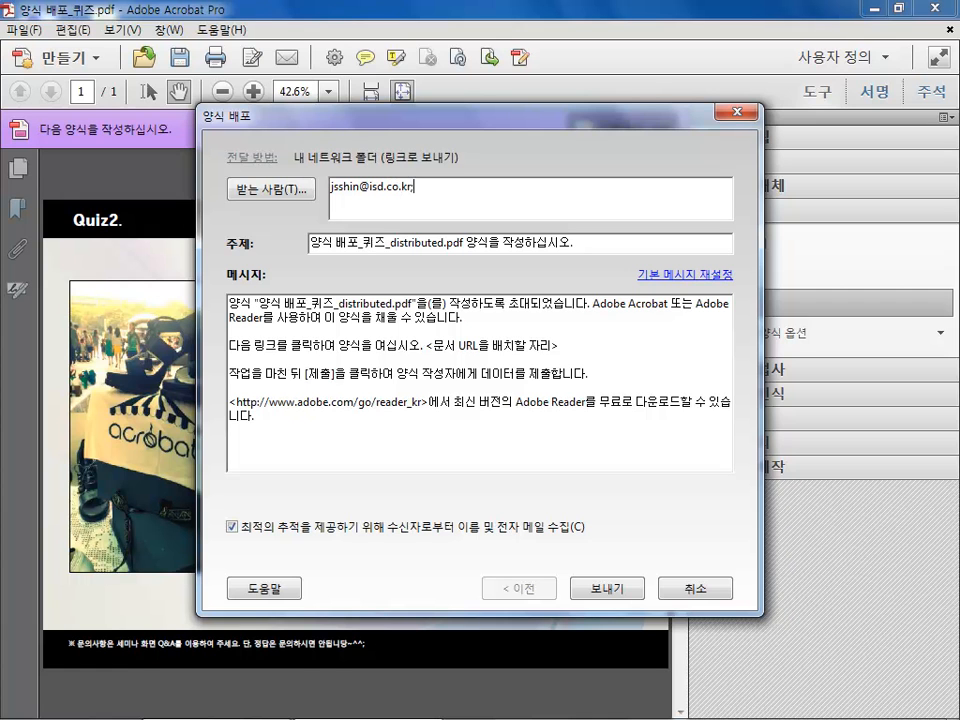
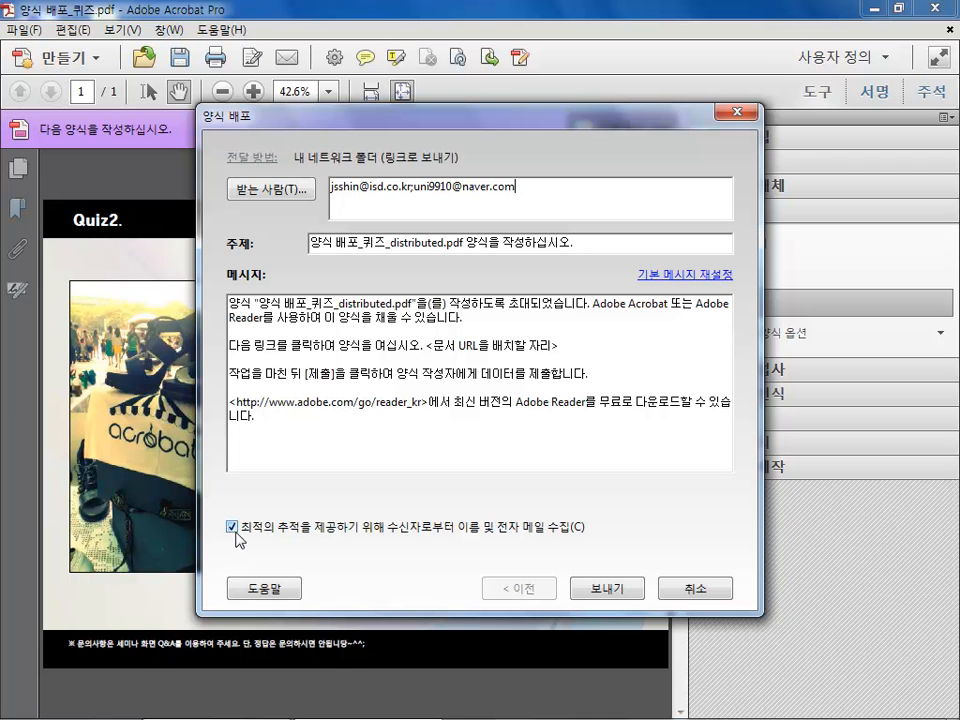
left_click(612, 592)
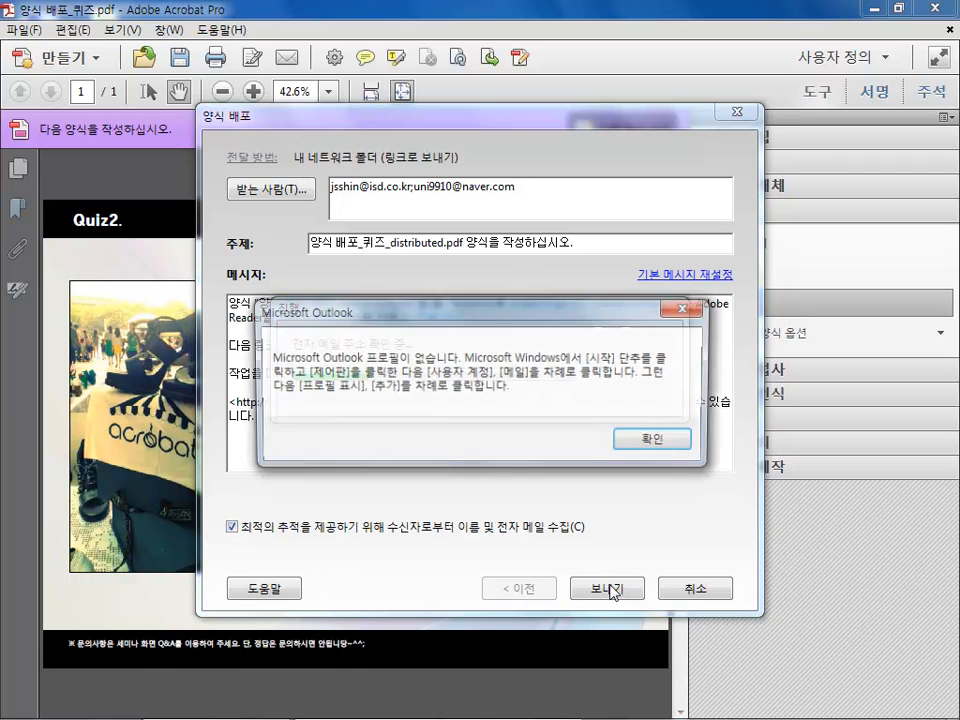
left_click(628, 441)
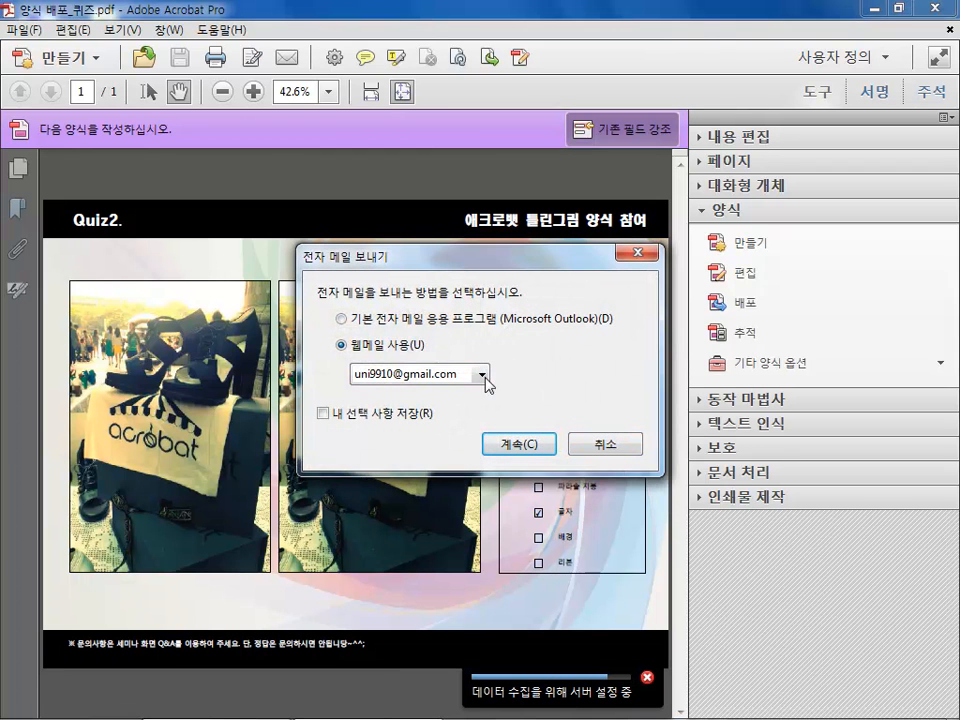
left_click(515, 446)
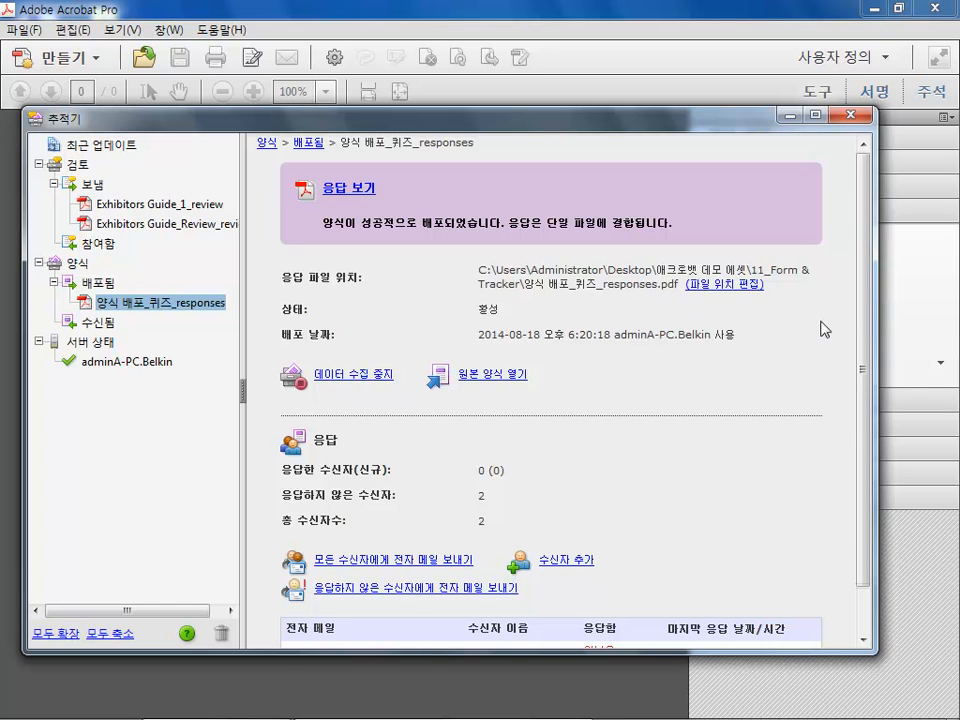
Review the distributed form's response details in the Tracker, then close it
left_click_drag(868, 279, 862, 341)
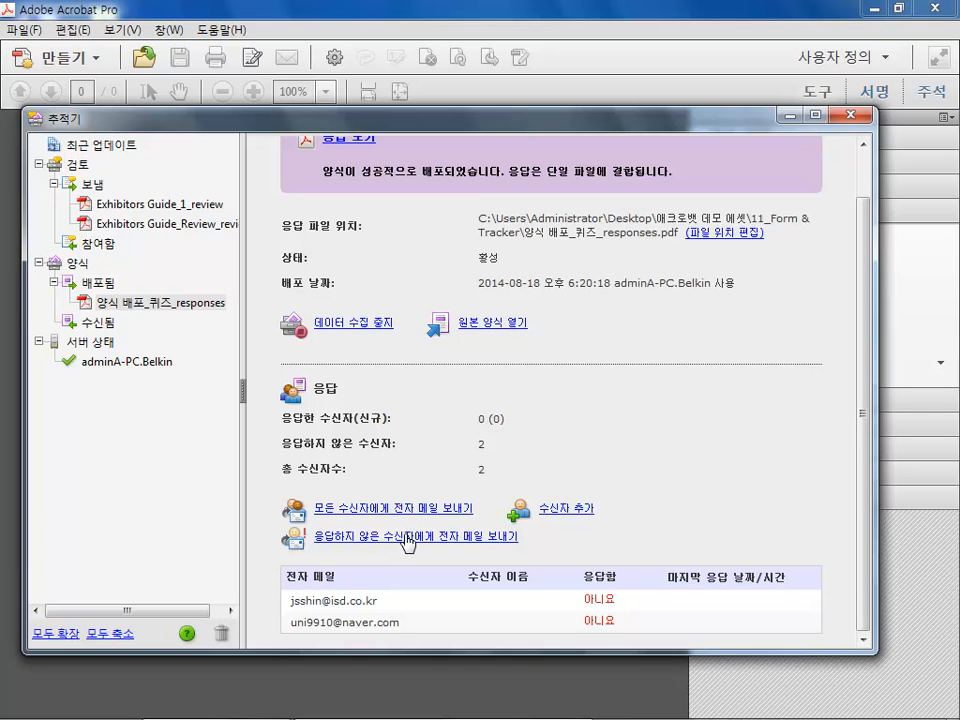
left_click_drag(863, 382, 857, 240)
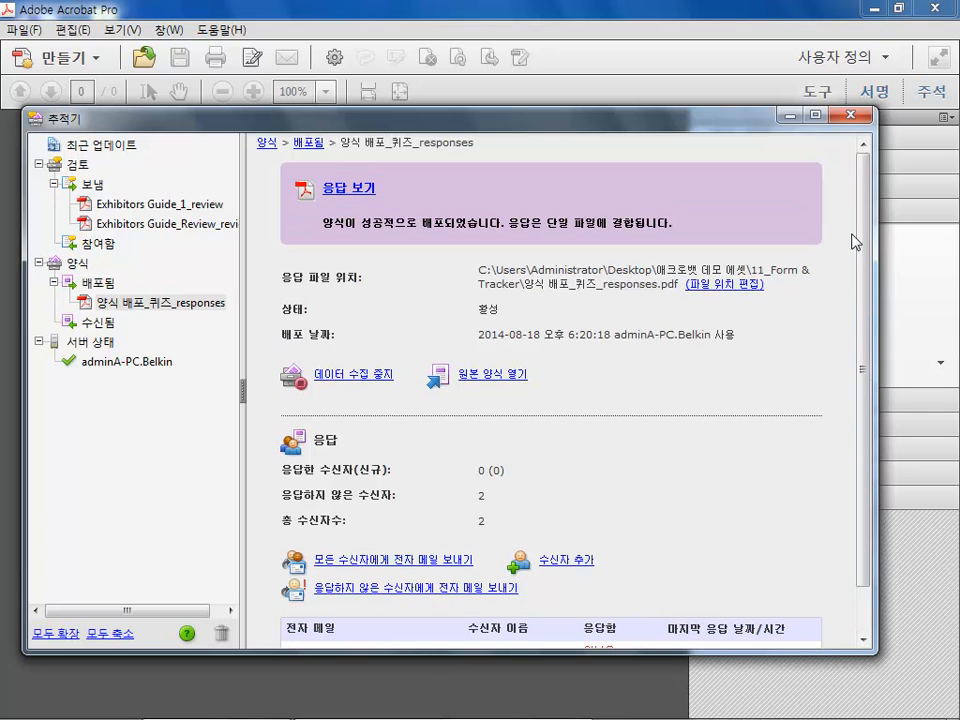
left_click(852, 115)
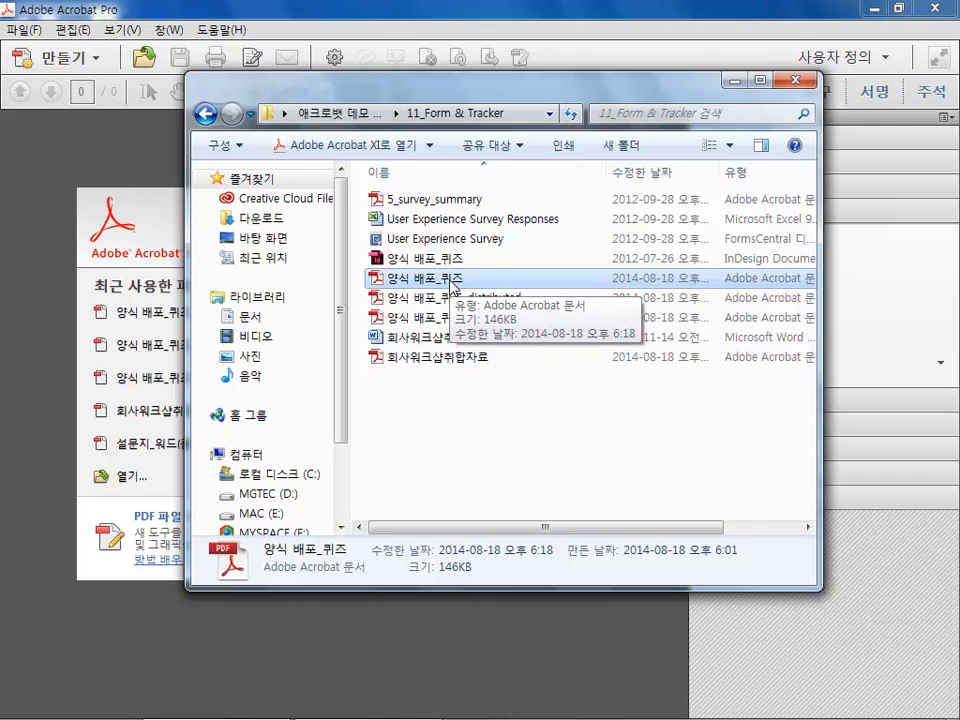
Open 양식 배포_퀴즈_distributed from the 11_Form & Tracker folder
left_click(505, 297)
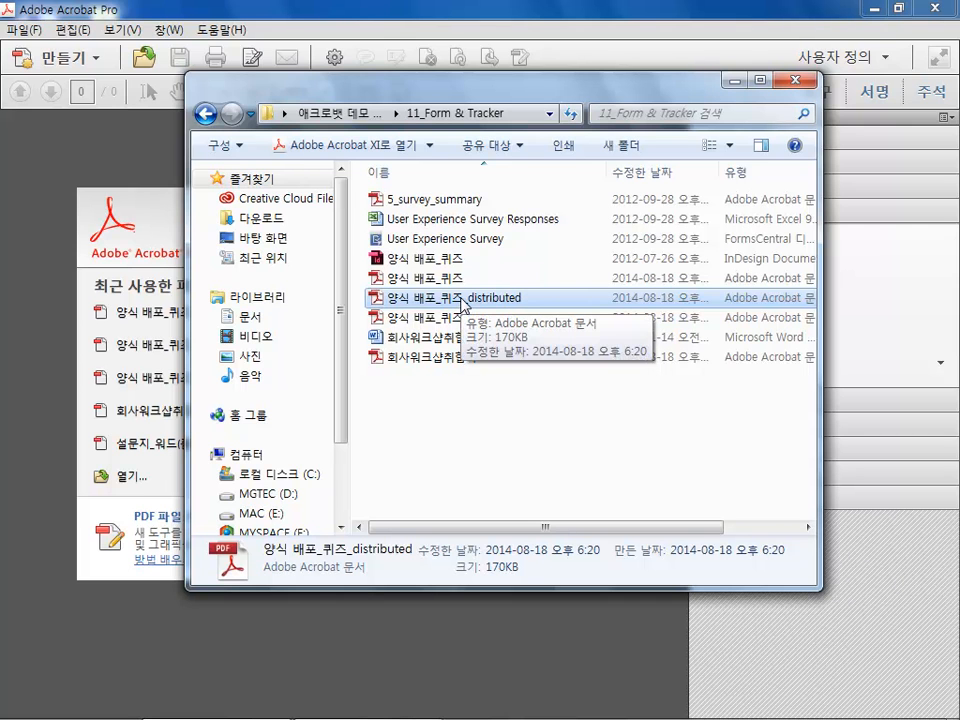
left_click(460, 318)
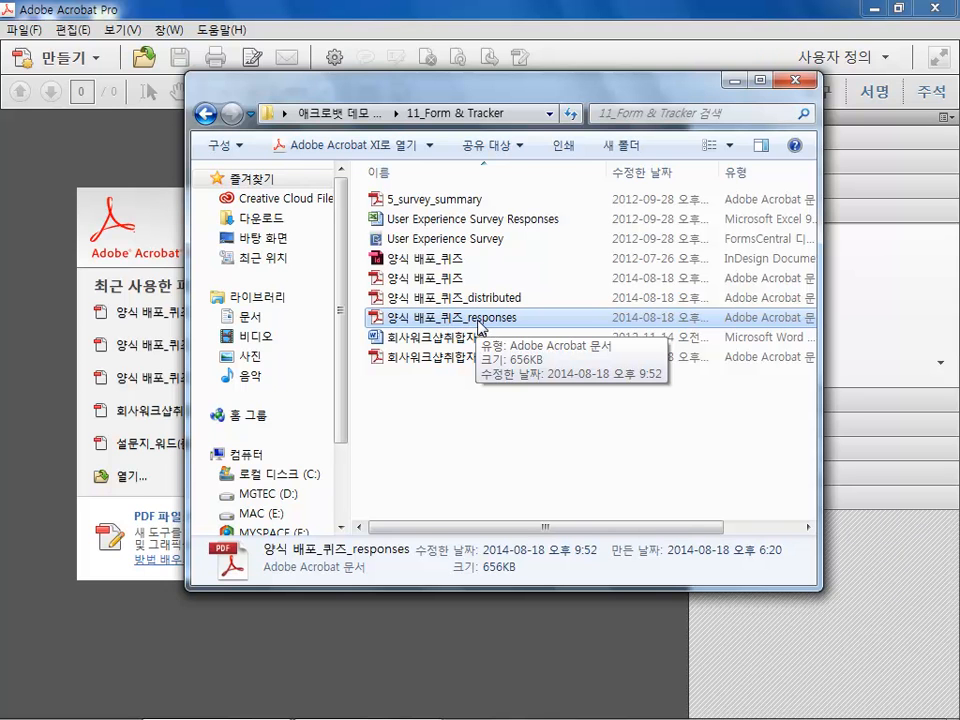
left_click(478, 300)
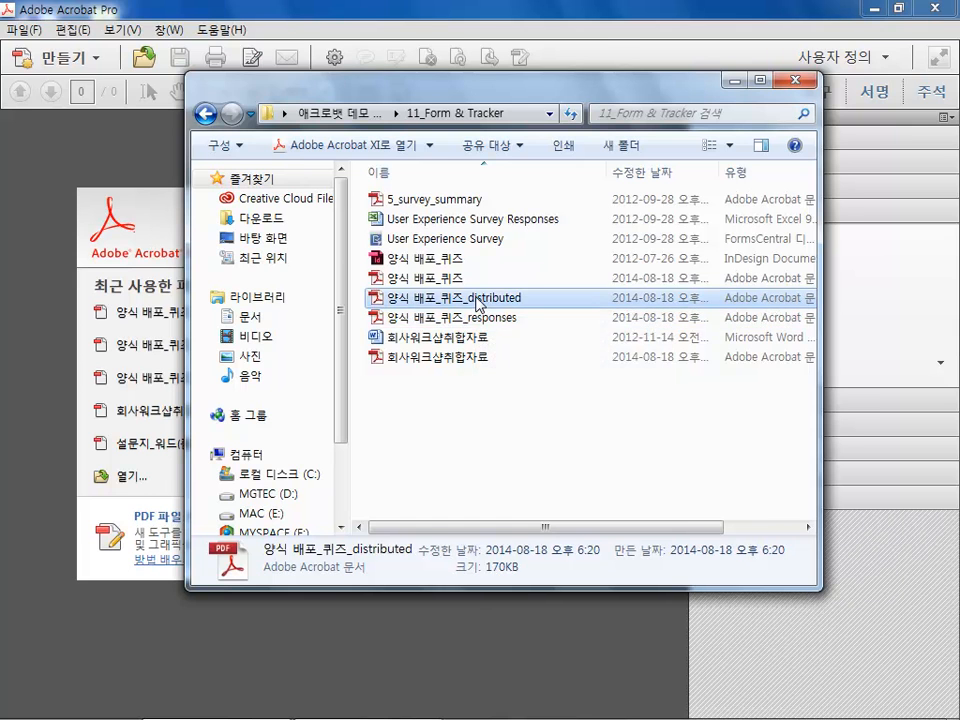
double_click(478, 300)
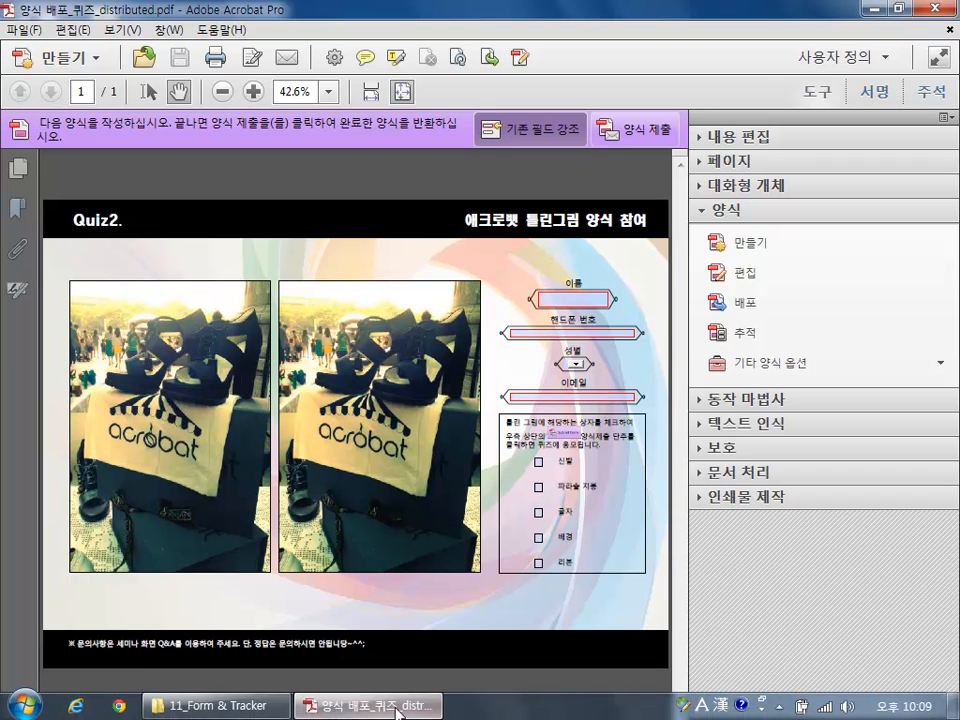
Switch to the distributed form and enter a sample name in the name field
left_click(213, 707)
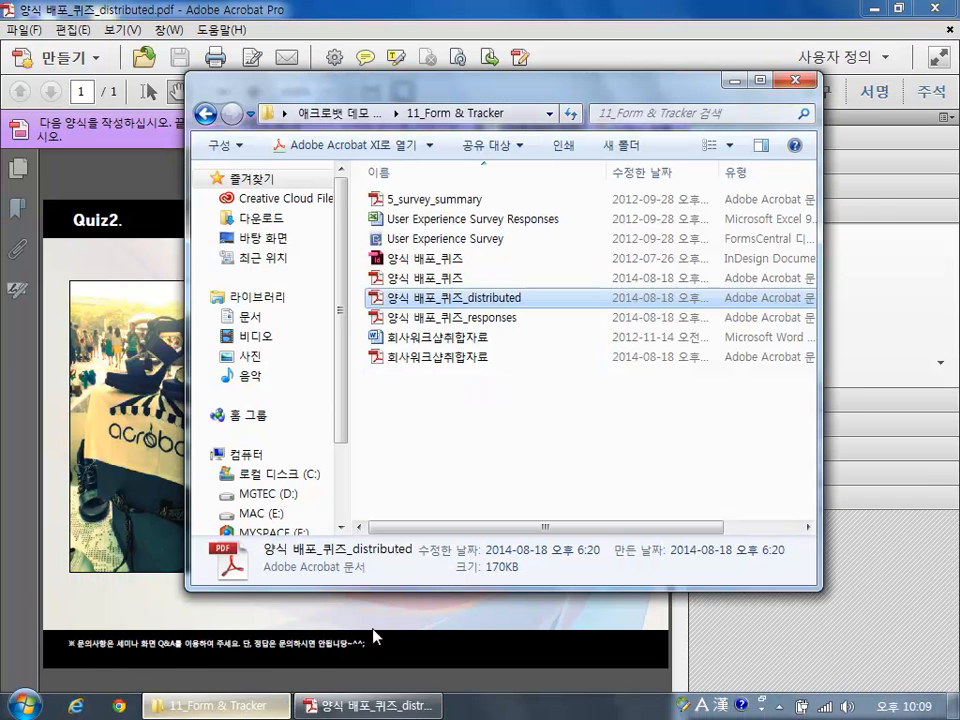
left_click(108, 176)
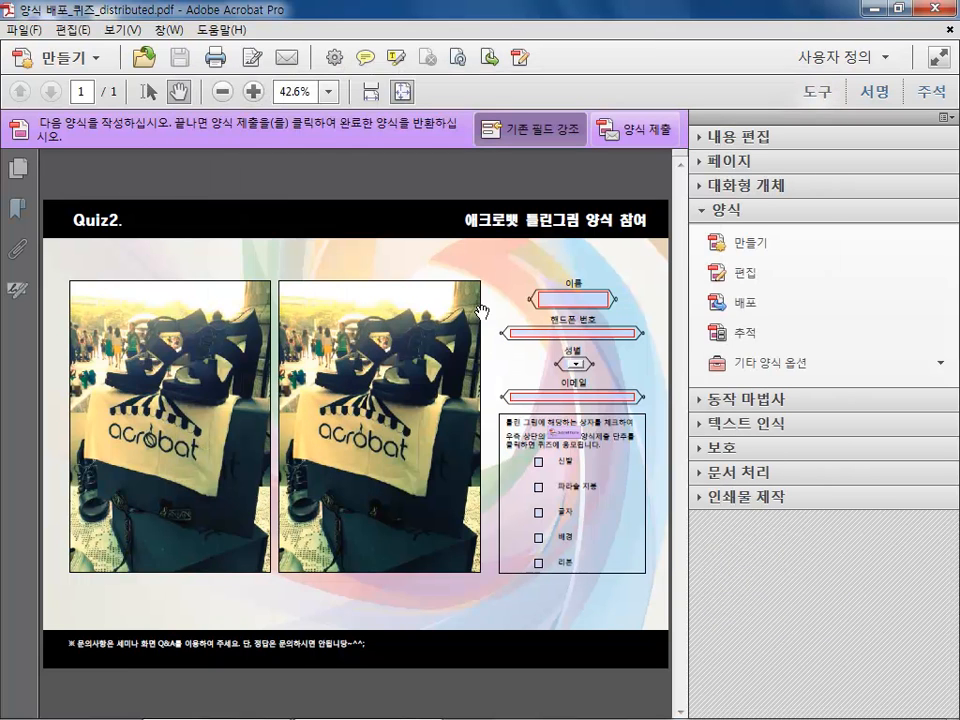
left_click(570, 298)
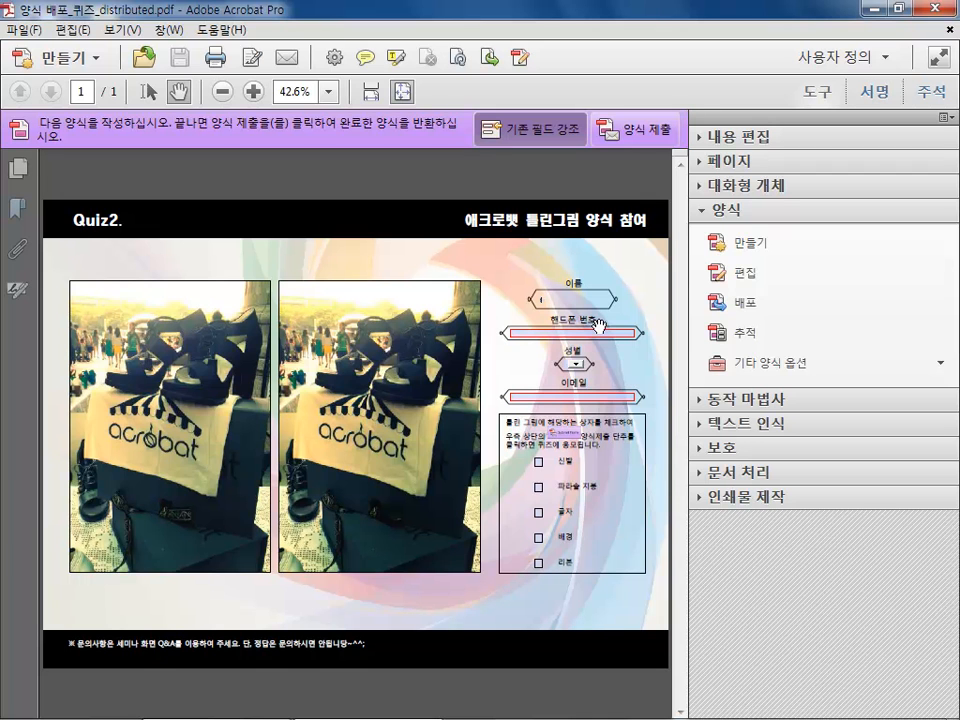
type("홍길동")
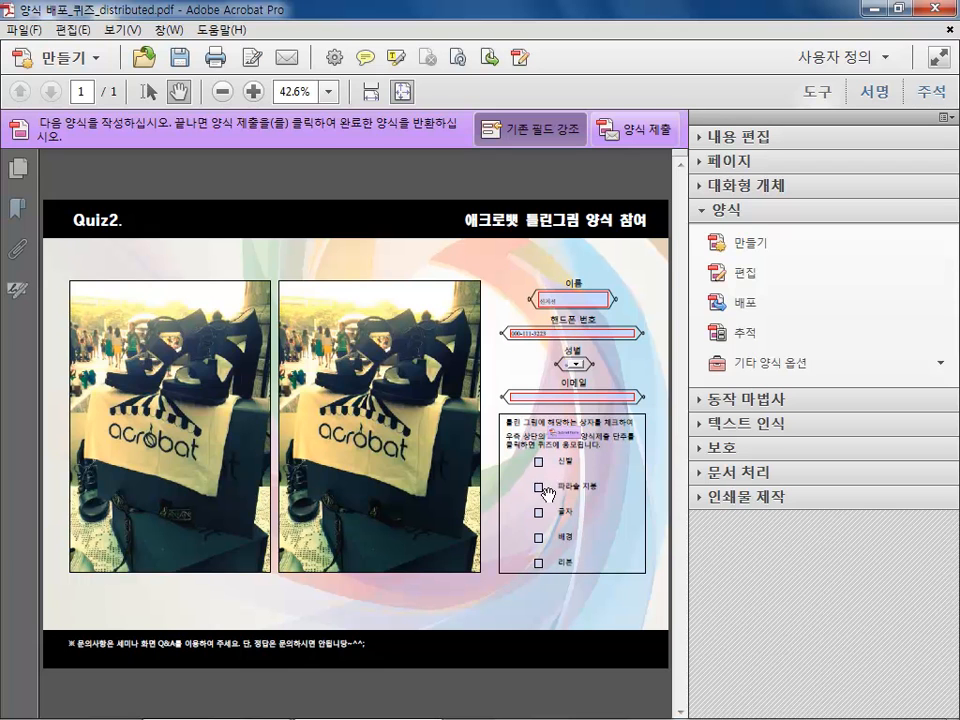
Check the 신발 and 파라솔 지붕 boxes and try to submit the form
left_click(539, 462)
left_click(539, 487)
left_click(637, 134)
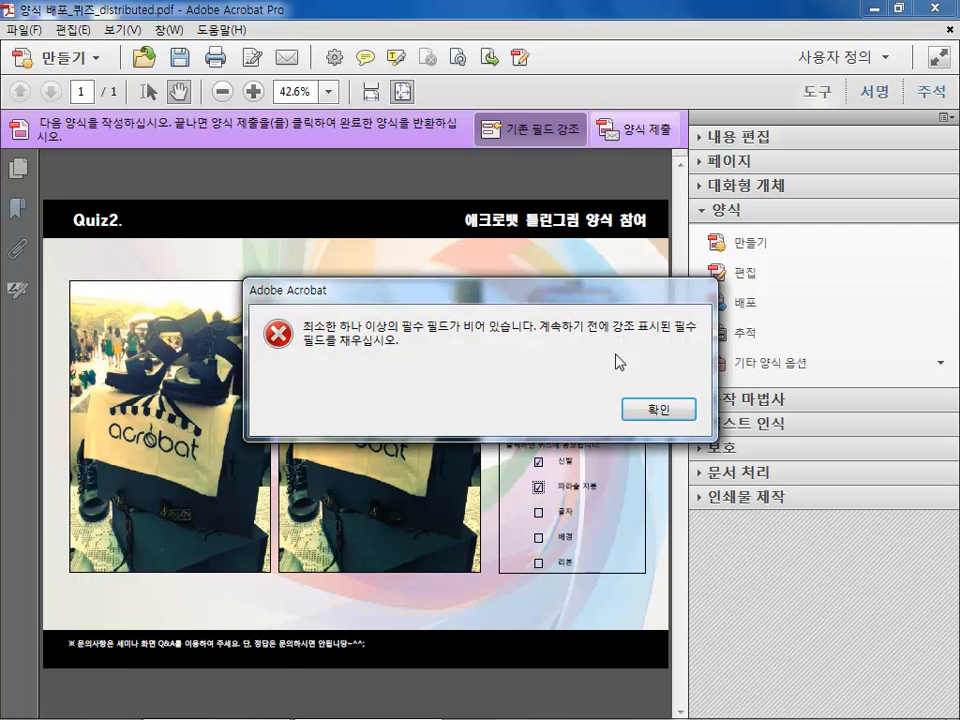
left_click(668, 410)
Fill in the e-mail field with the sender's address and submit the completed form with the sender's e-mail and full name
left_click(577, 397)
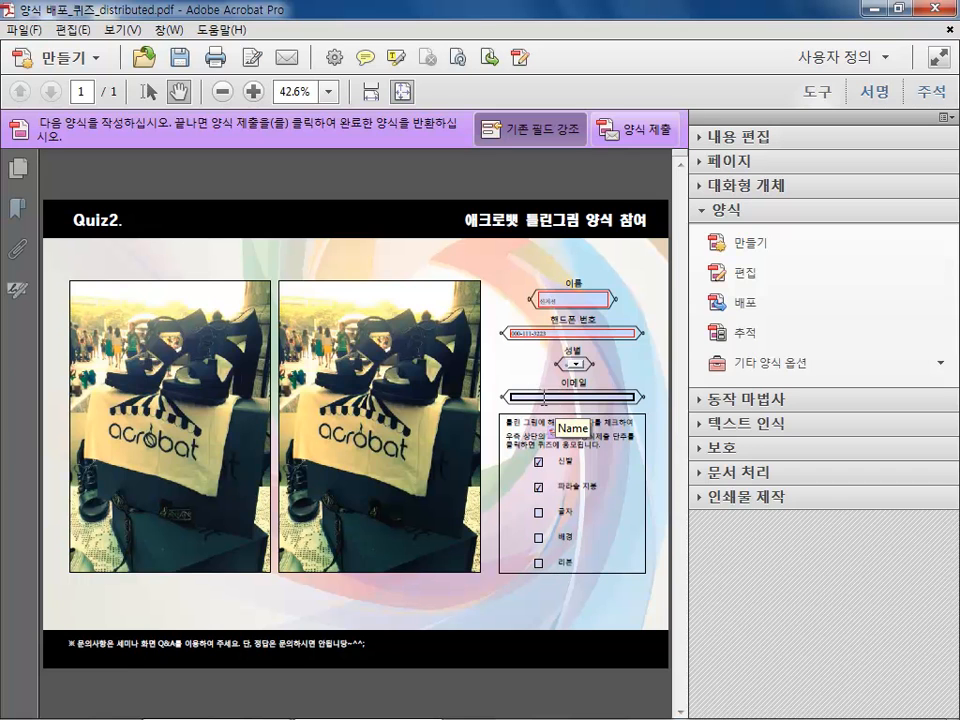
left_click(624, 133)
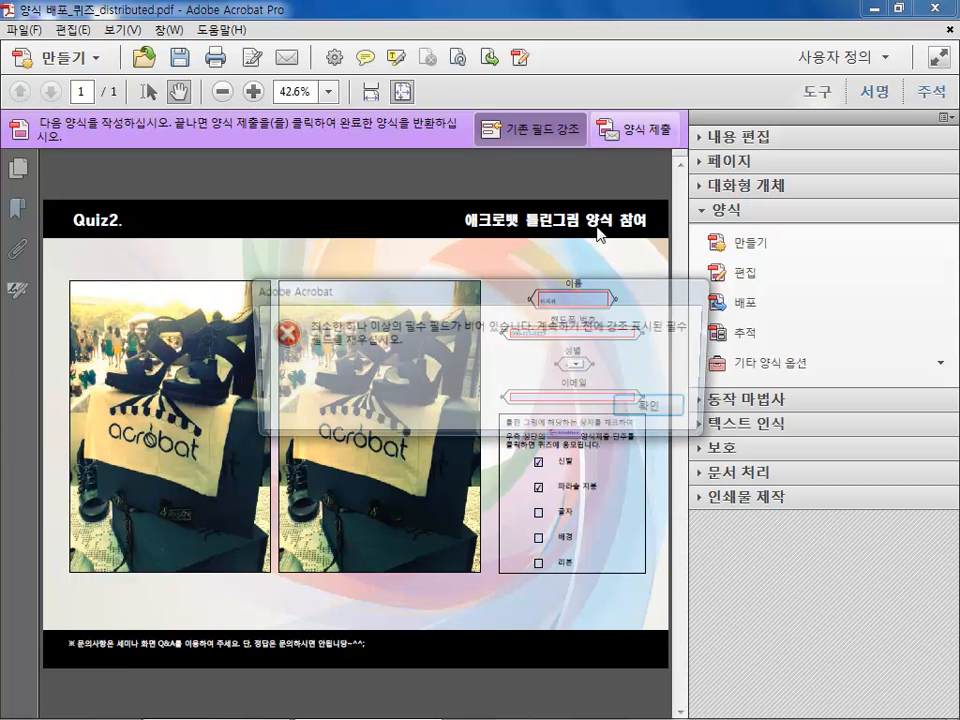
left_click(656, 410)
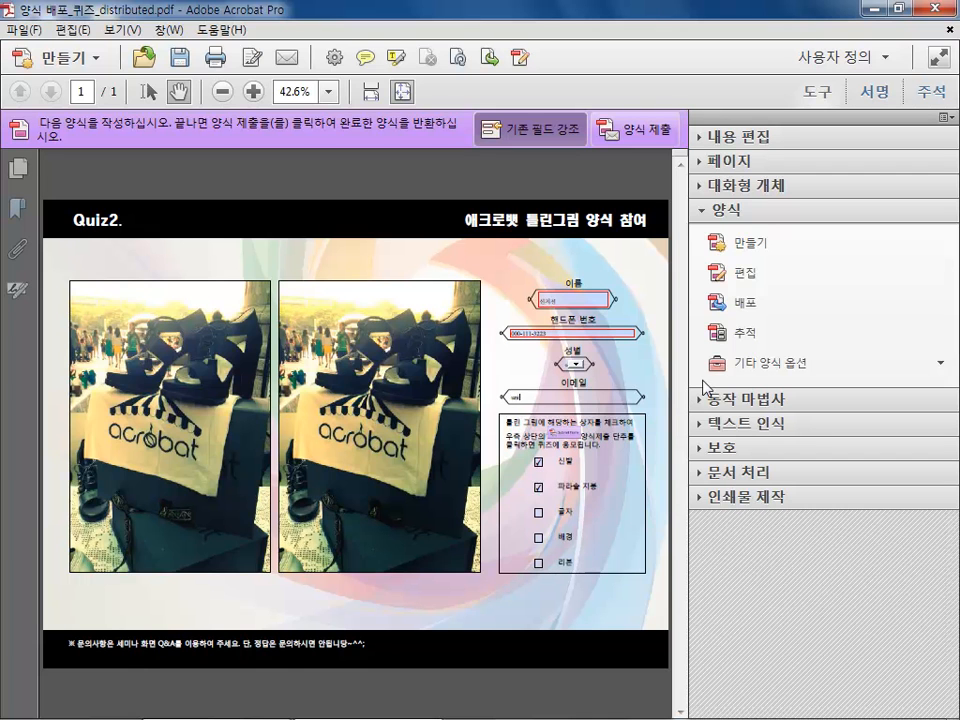
type("@d")
left_click(636, 132)
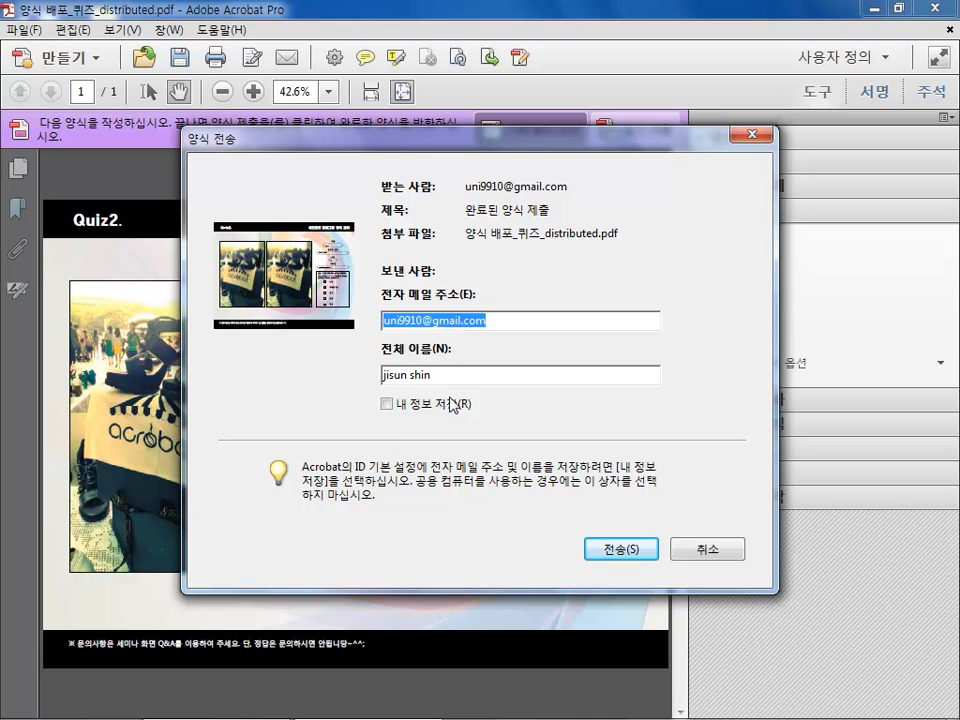
left_click(634, 551)
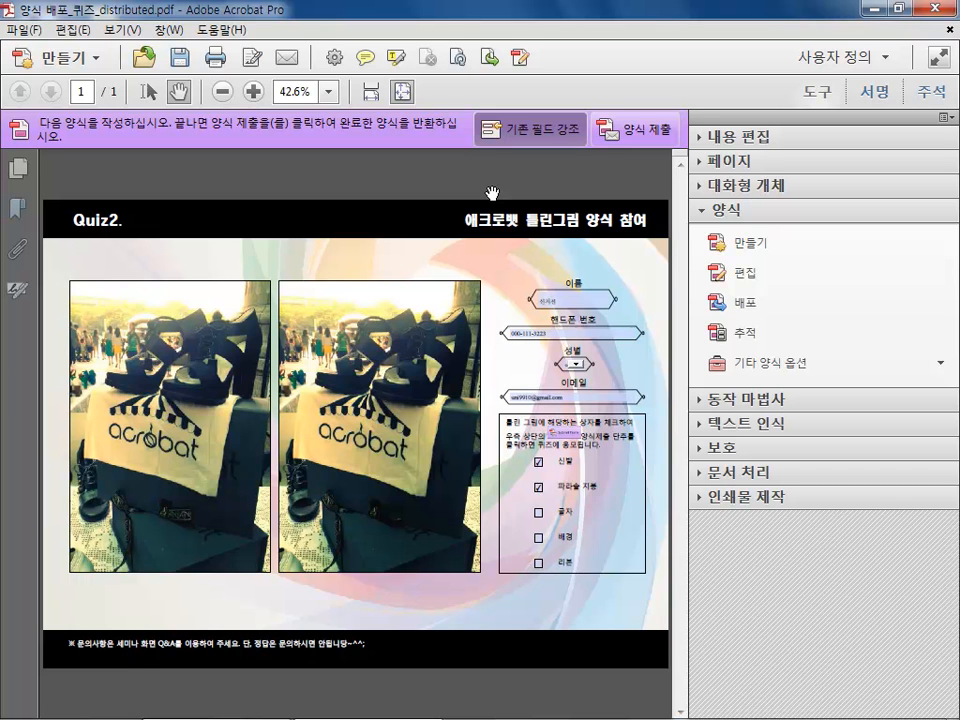
Open 양식 배포_퀴즈_responses from the 11_Form & Tracker folder and dismiss its start screen
left_click(266, 708)
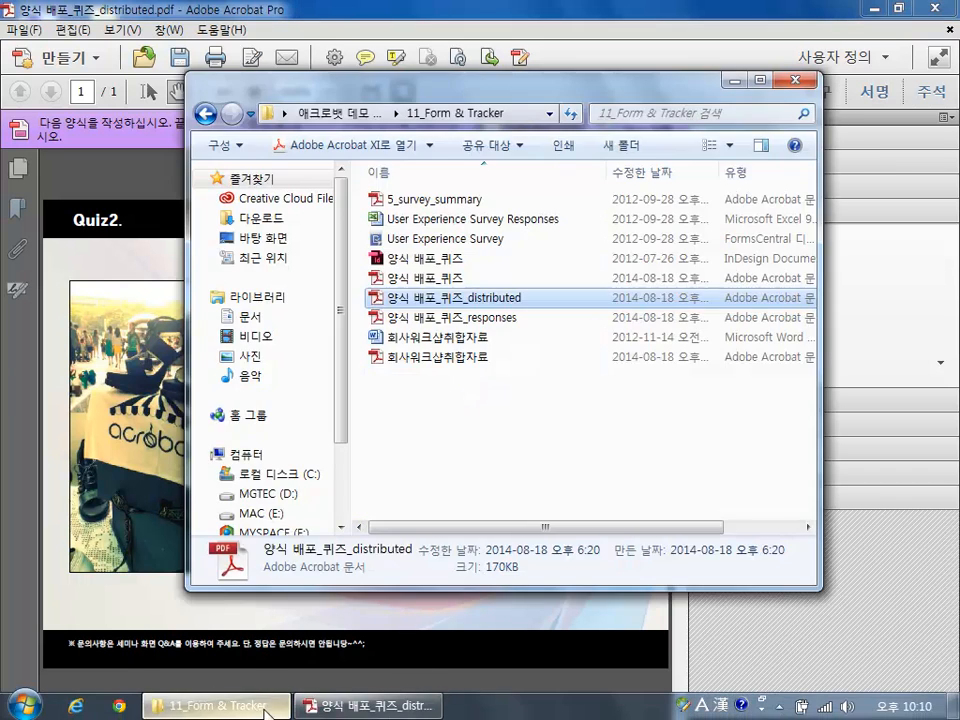
left_click(445, 318)
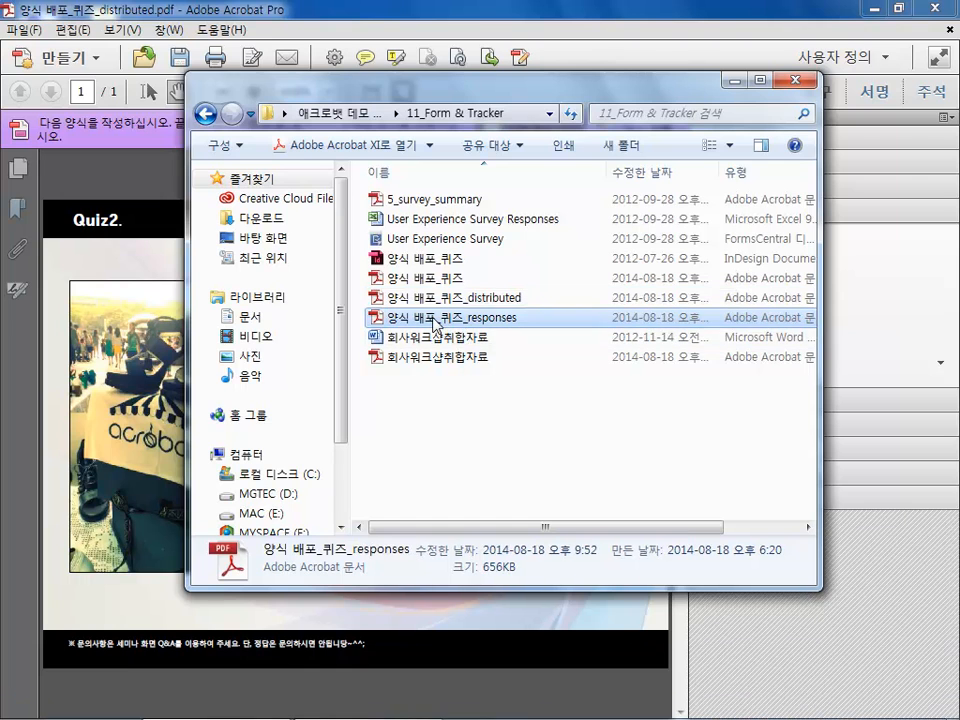
double_click(433, 318)
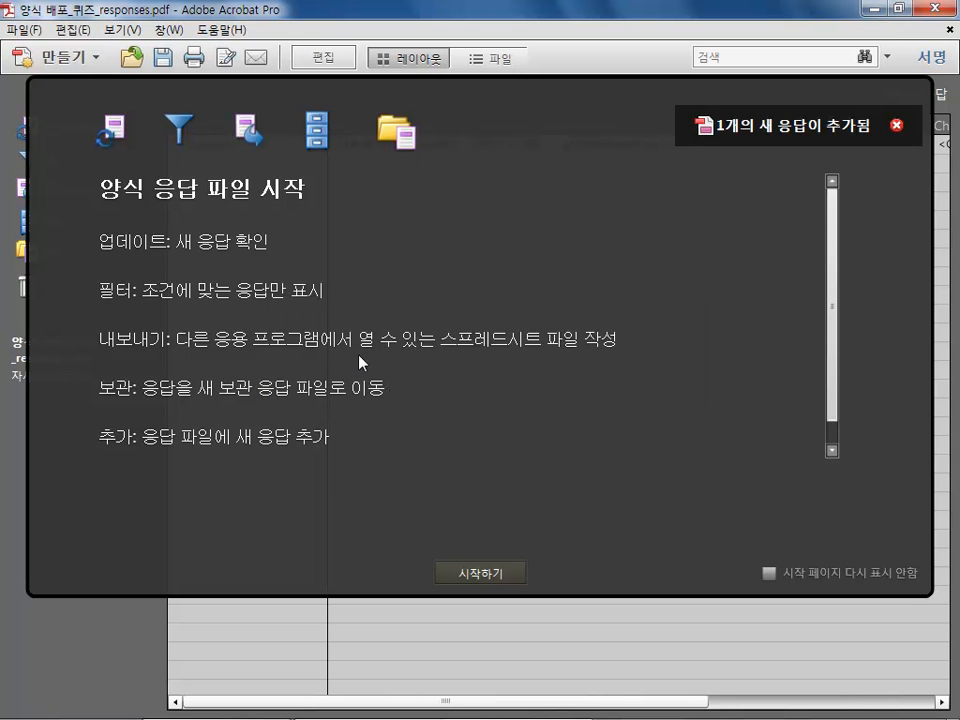
left_click(474, 572)
left_click(266, 146)
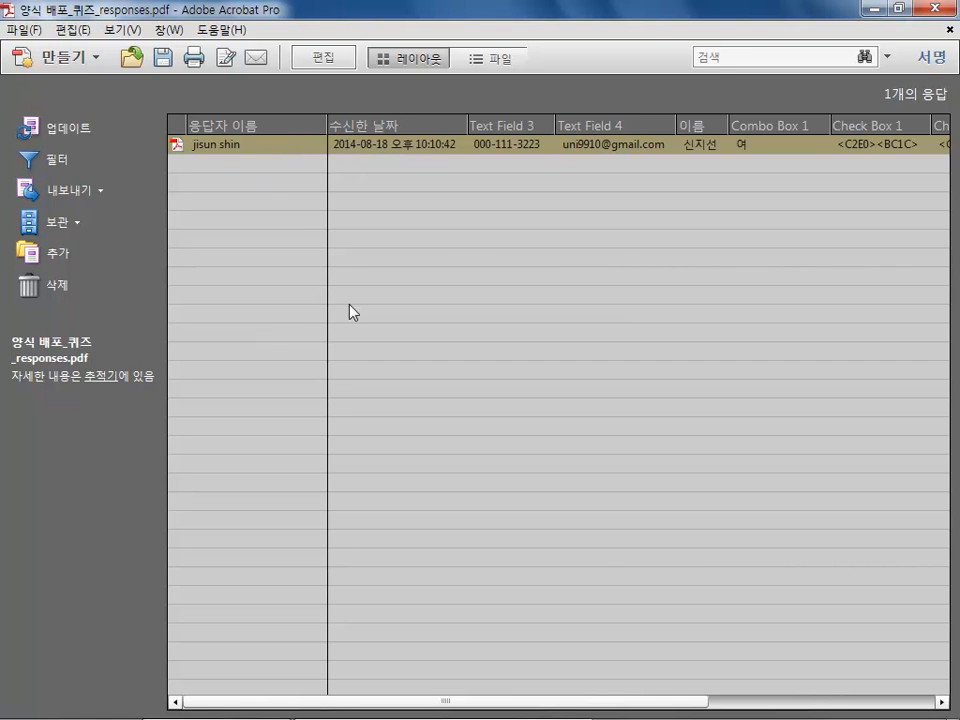
left_click(90, 200)
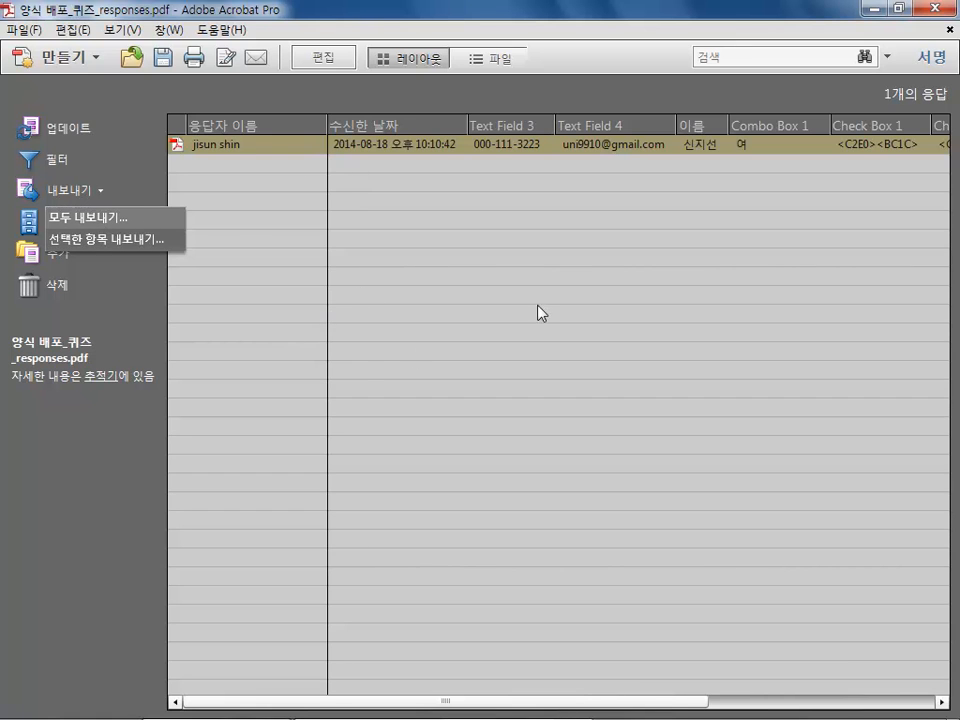
left_click(79, 219)
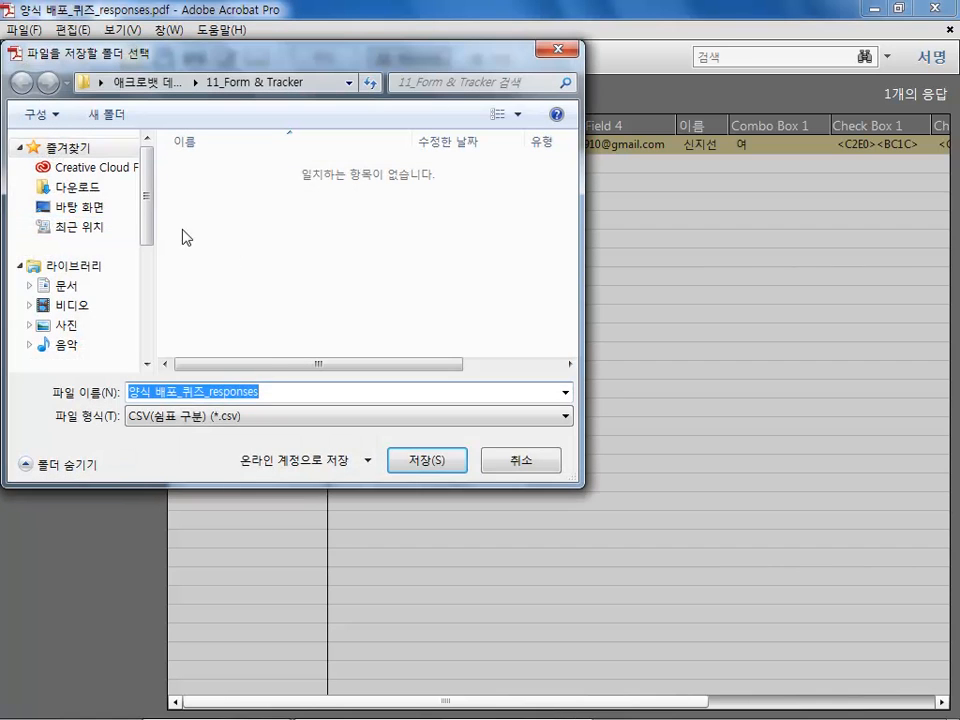
left_click(262, 416)
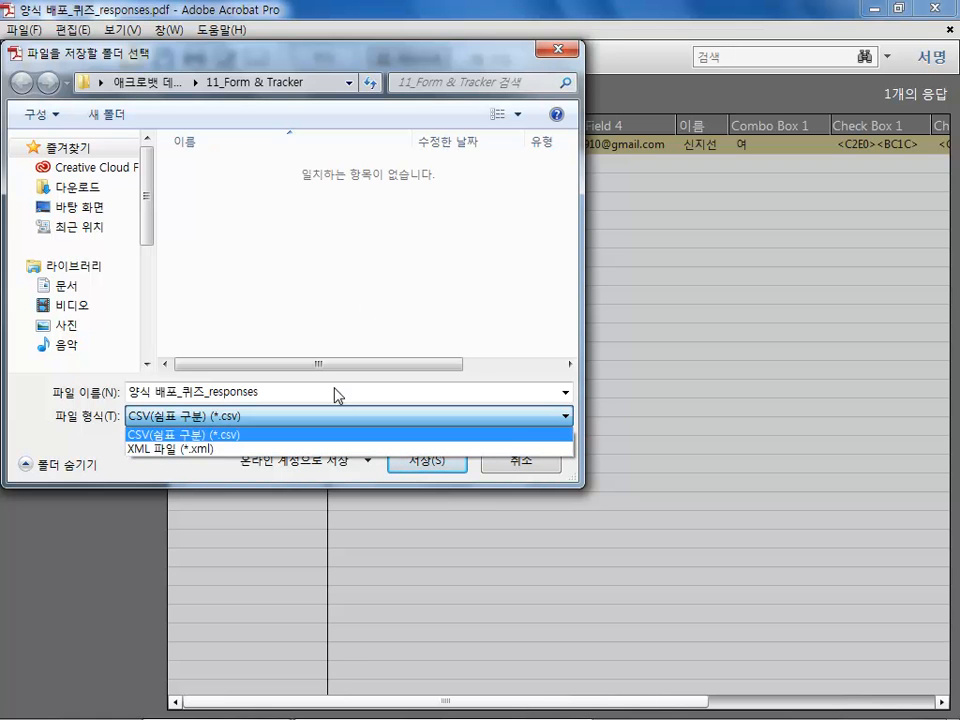
left_click(461, 479)
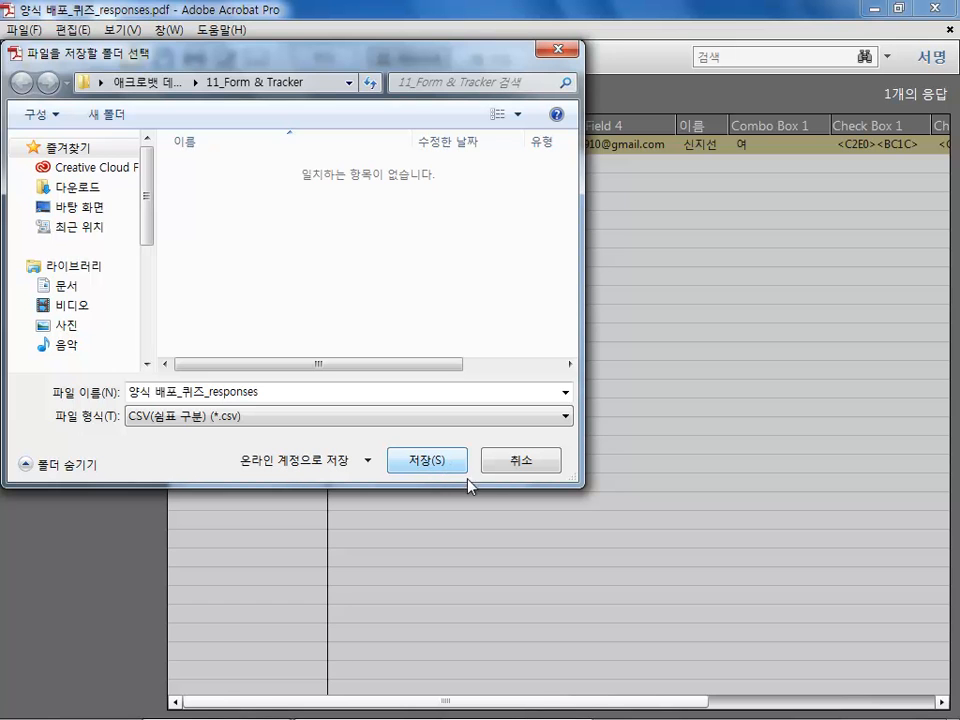
left_click(519, 465)
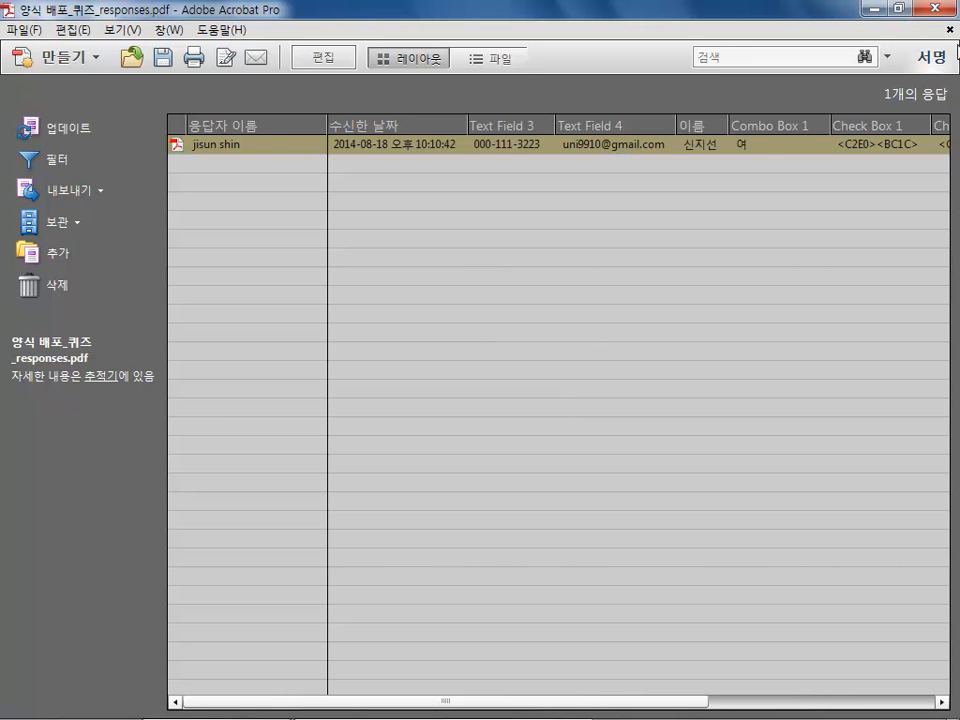
Close the responses file without saving changes
left_click(940, 8)
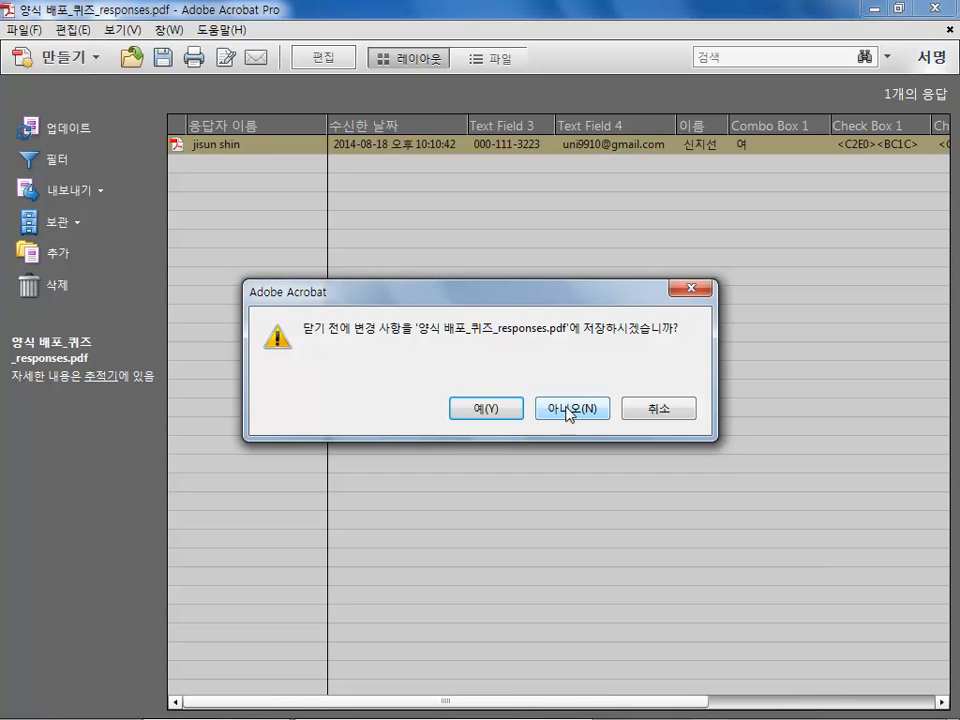
left_click(562, 409)
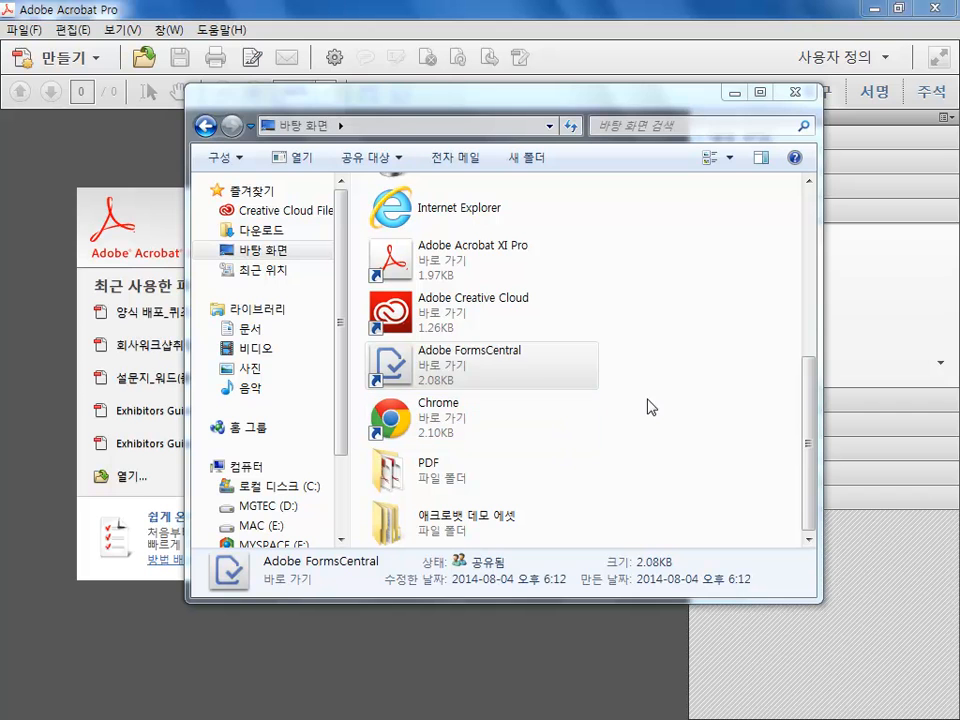
Launch Adobe FormsCentral from its desktop shortcut and minimize the folder window
left_click(394, 268)
left_click(430, 373)
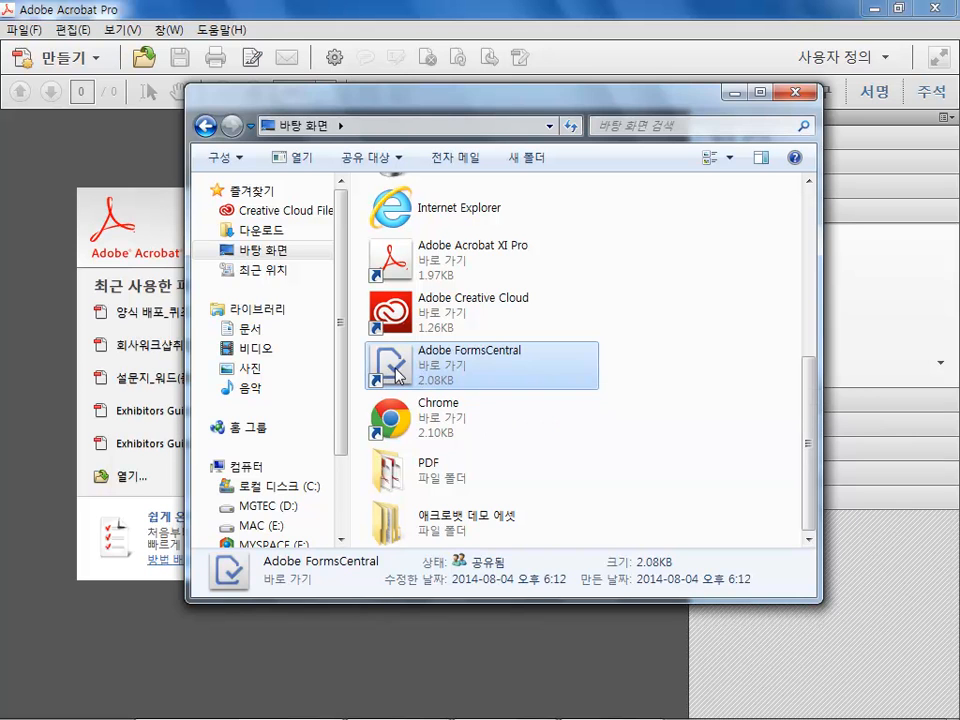
double_click(386, 366)
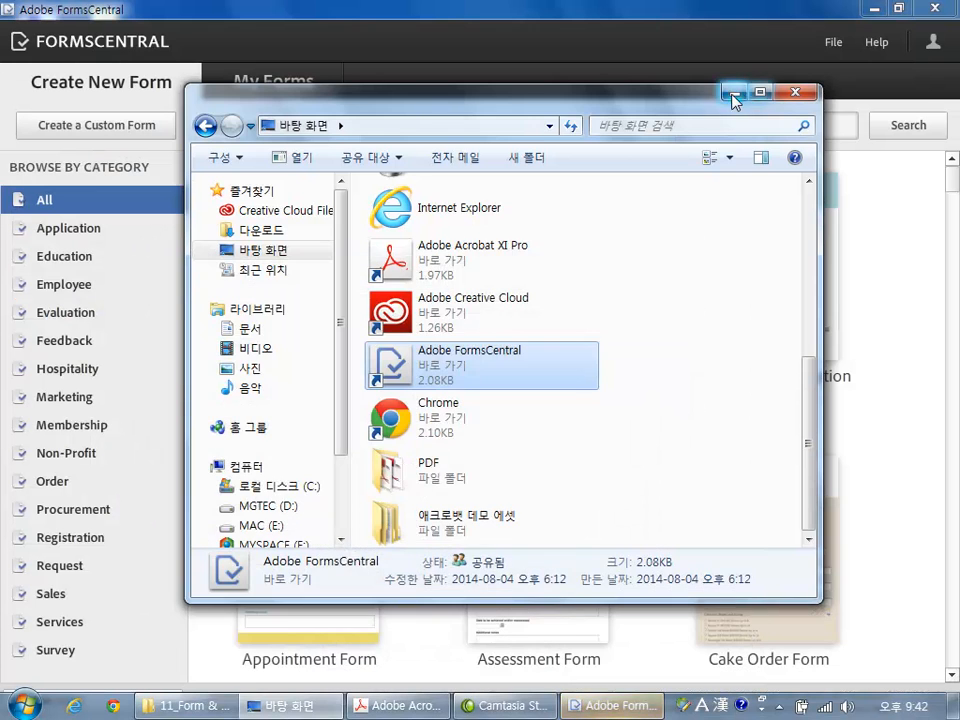
left_click(734, 92)
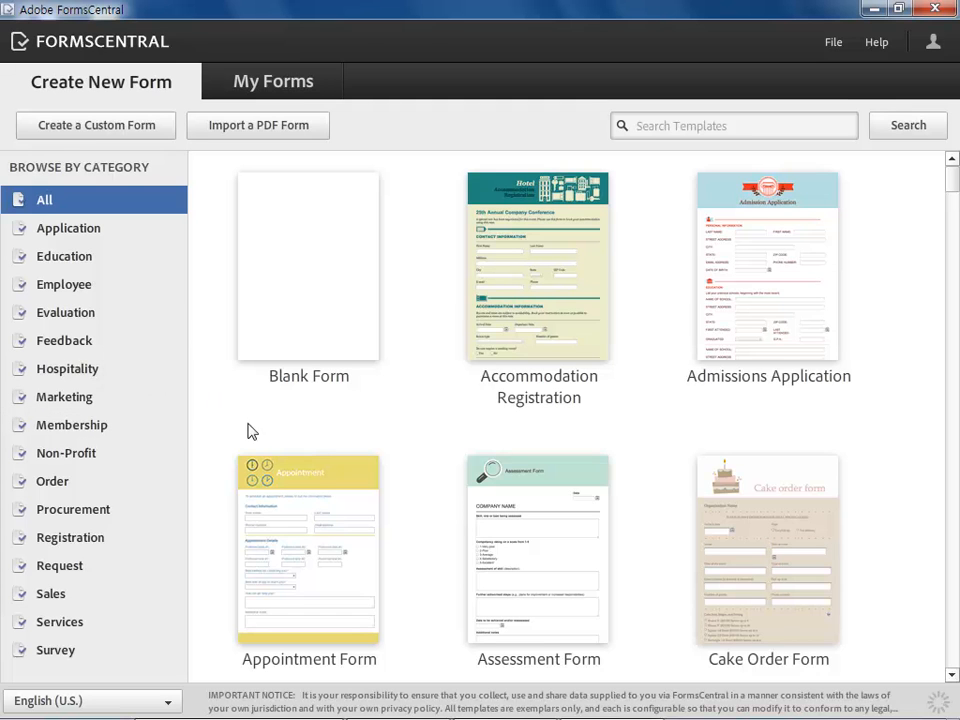
Look through the account menu and the Feedback template category
left_click(935, 45)
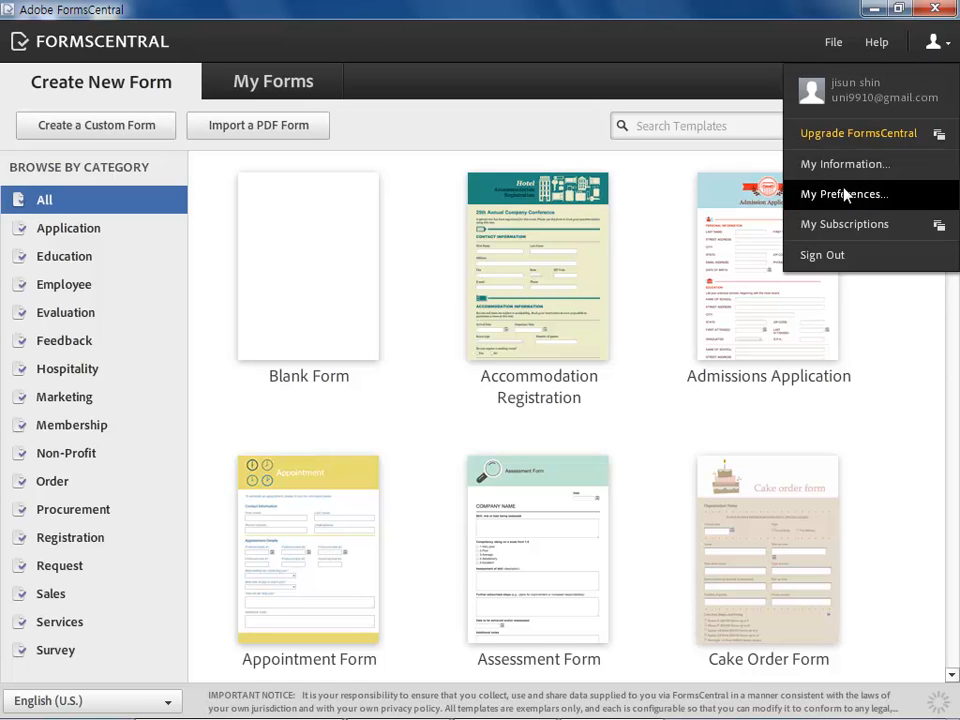
left_click(904, 333)
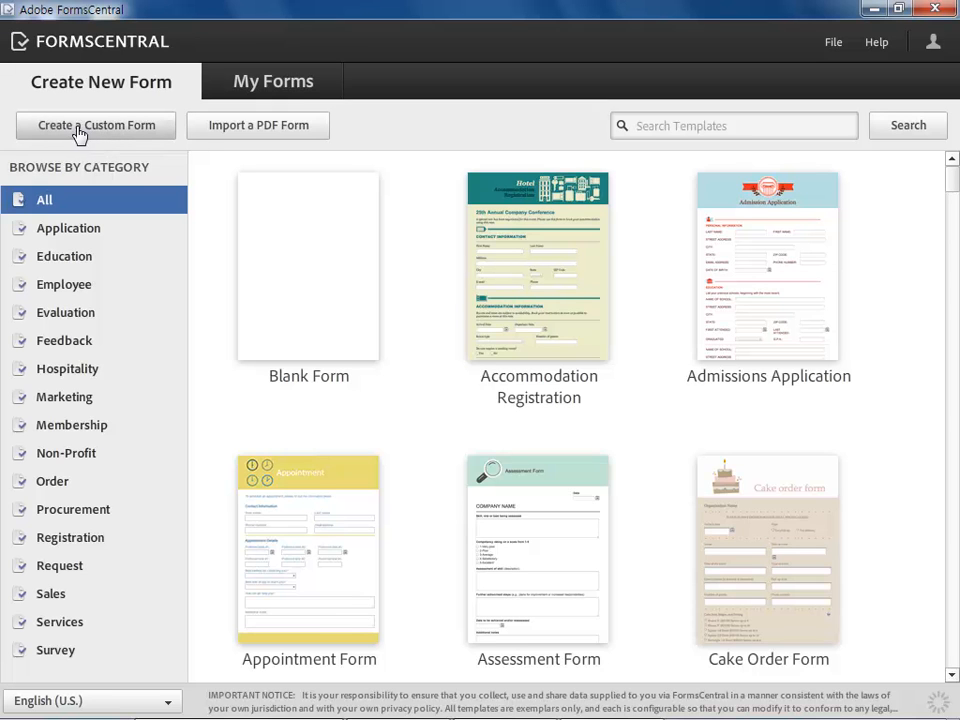
mouse_move(575, 282)
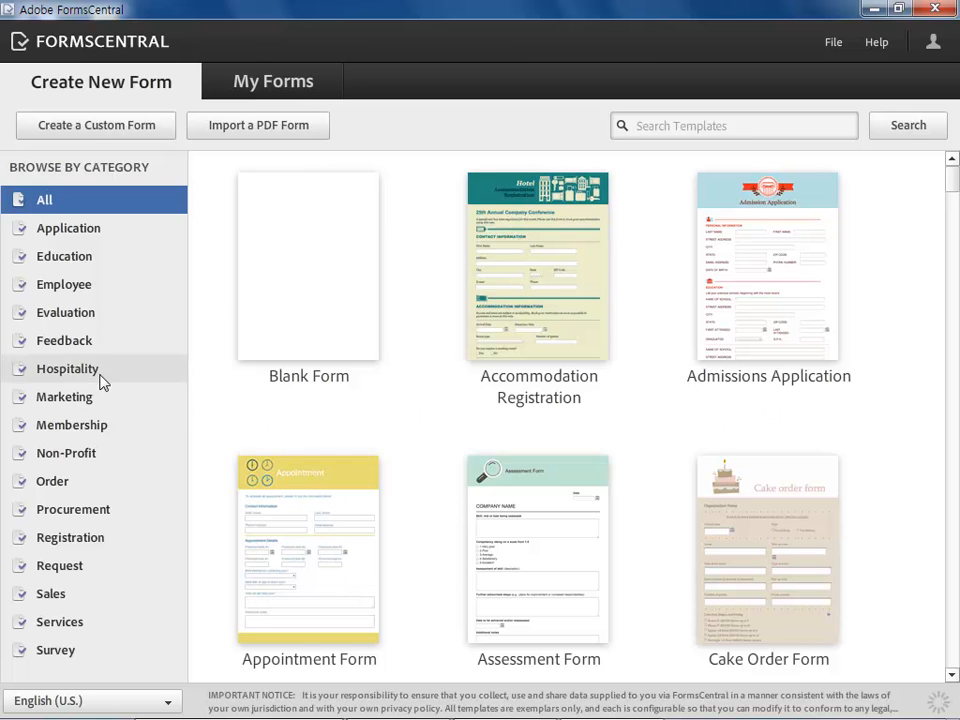
left_click(53, 340)
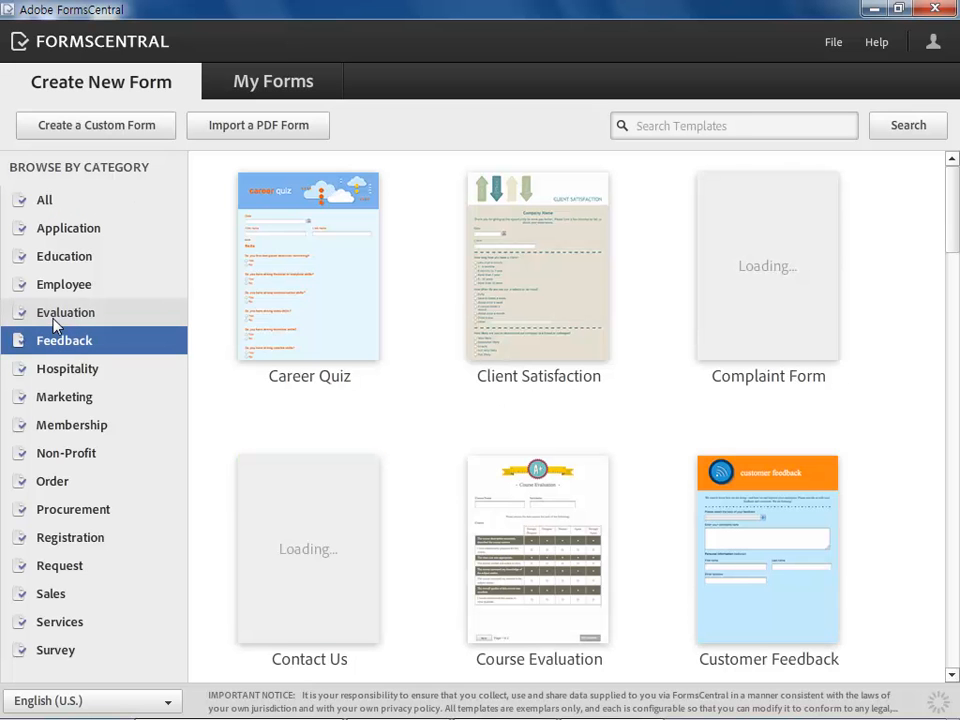
Open the Security Clearance Request form from My Forms
mouse_move(369, 306)
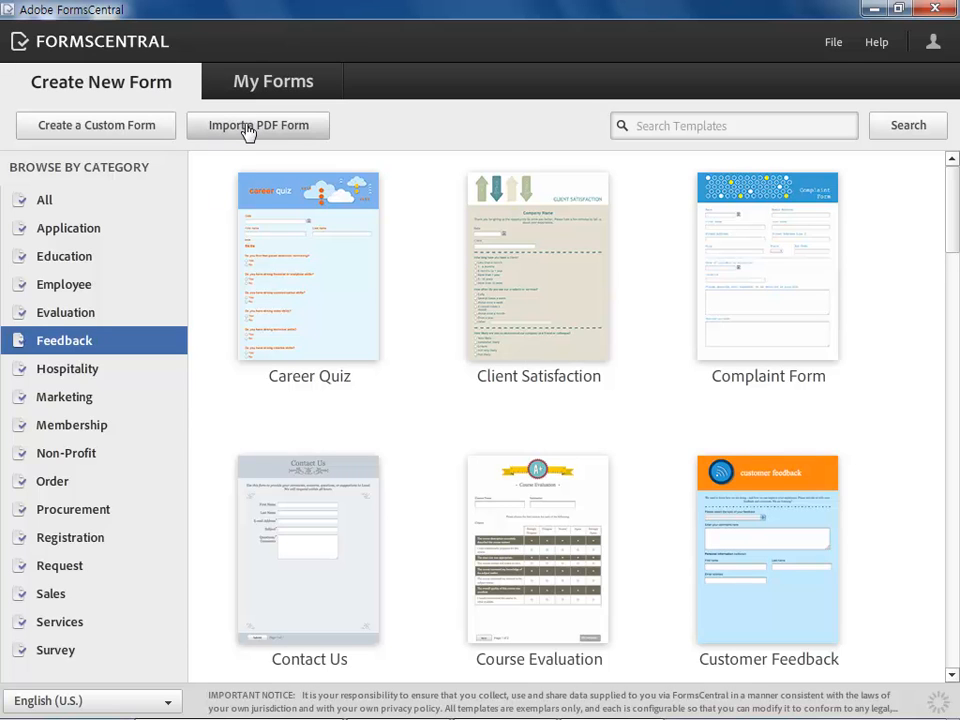
left_click(279, 85)
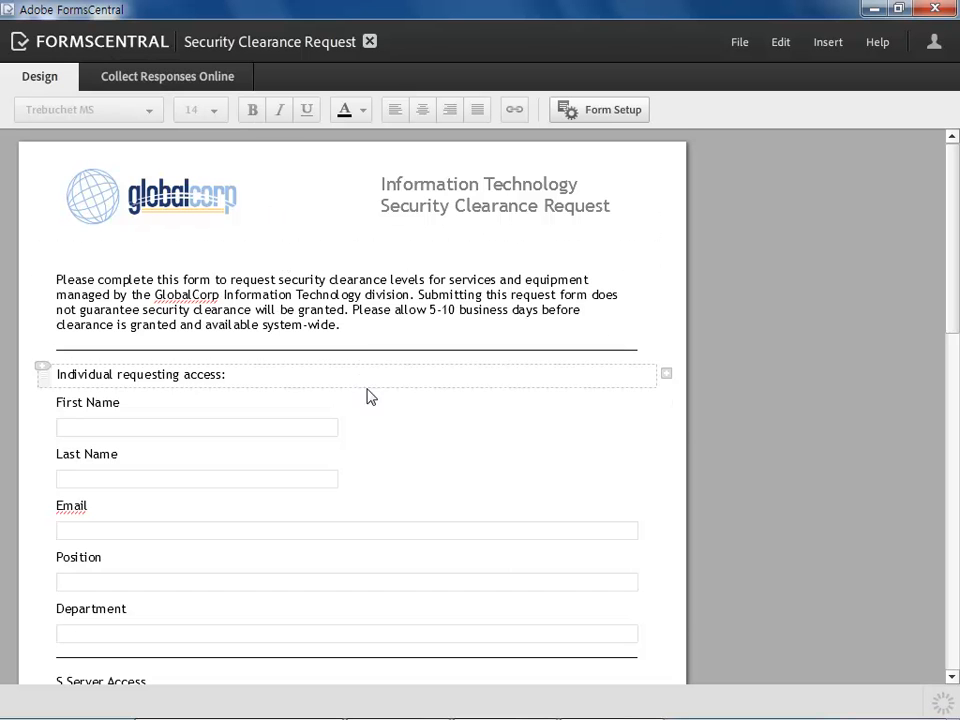
Relabel the First Name field as 이름, keeping its field type as Text
left_click(223, 424)
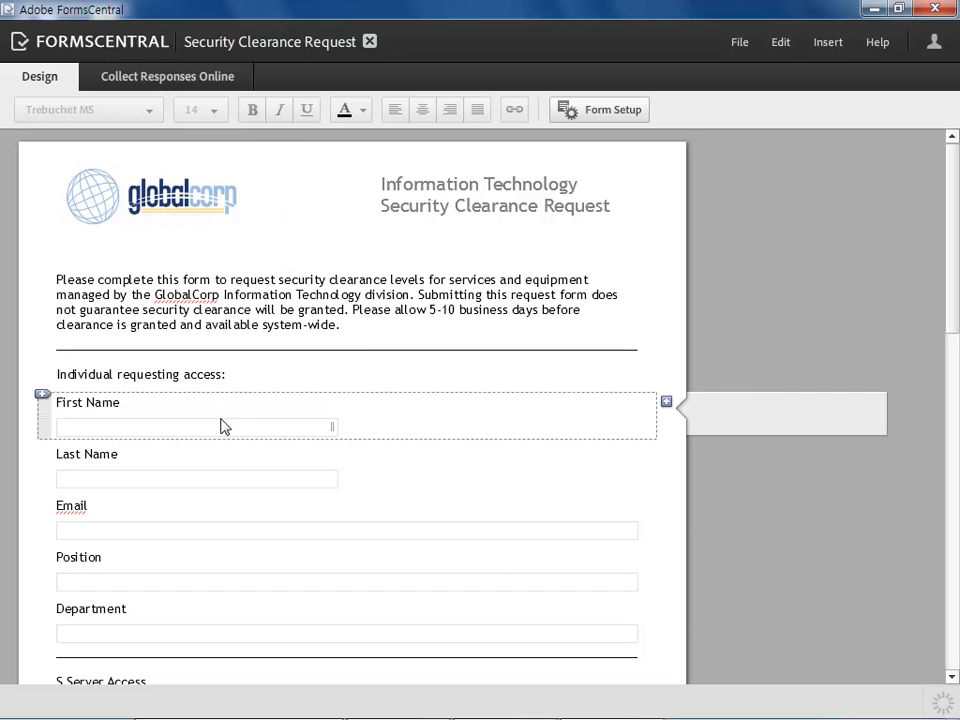
left_click(122, 404)
left_click_drag(132, 401, 35, 403)
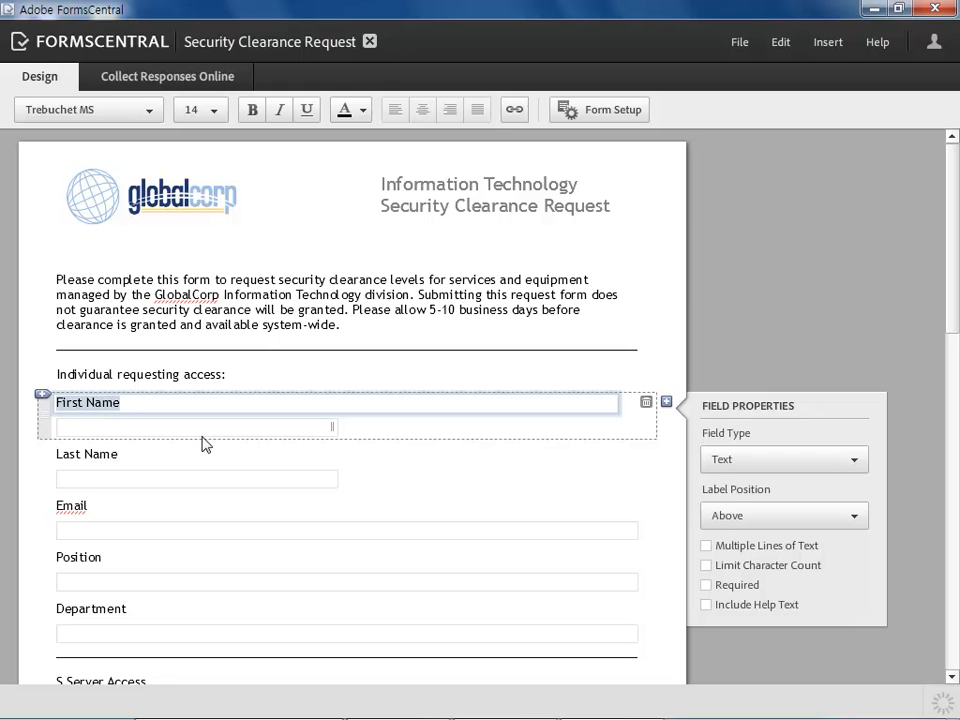
type("이름")
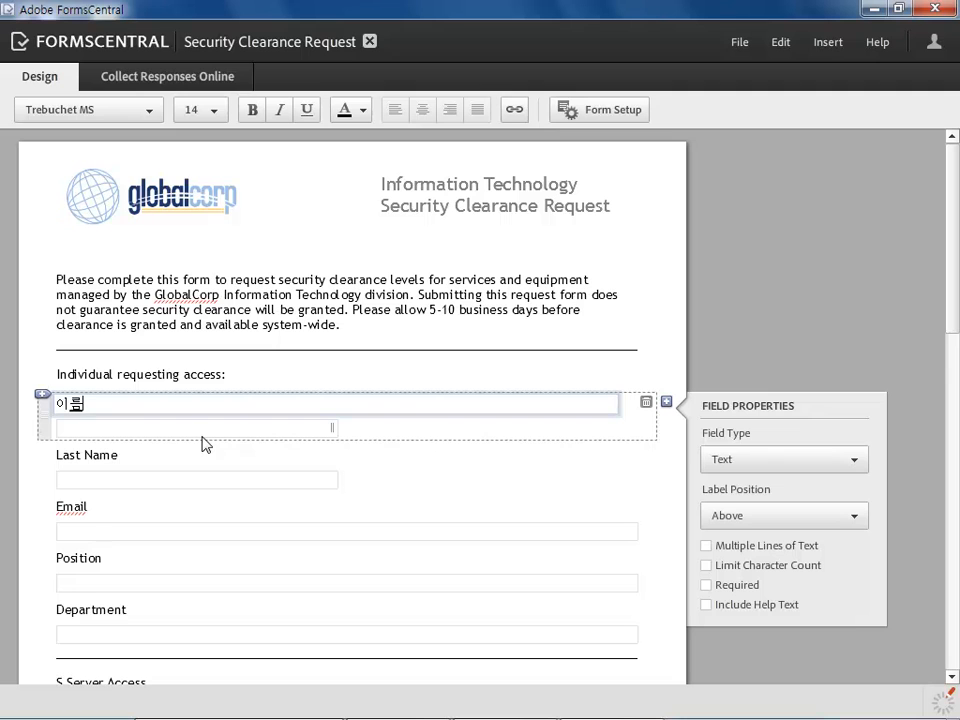
left_click(759, 463)
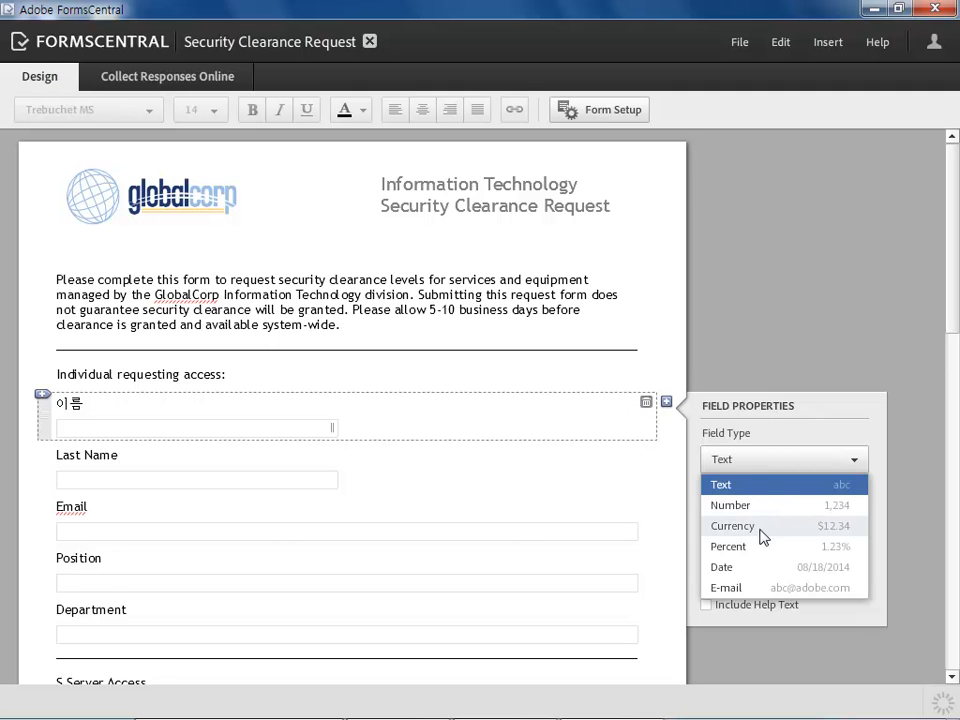
left_click(810, 457)
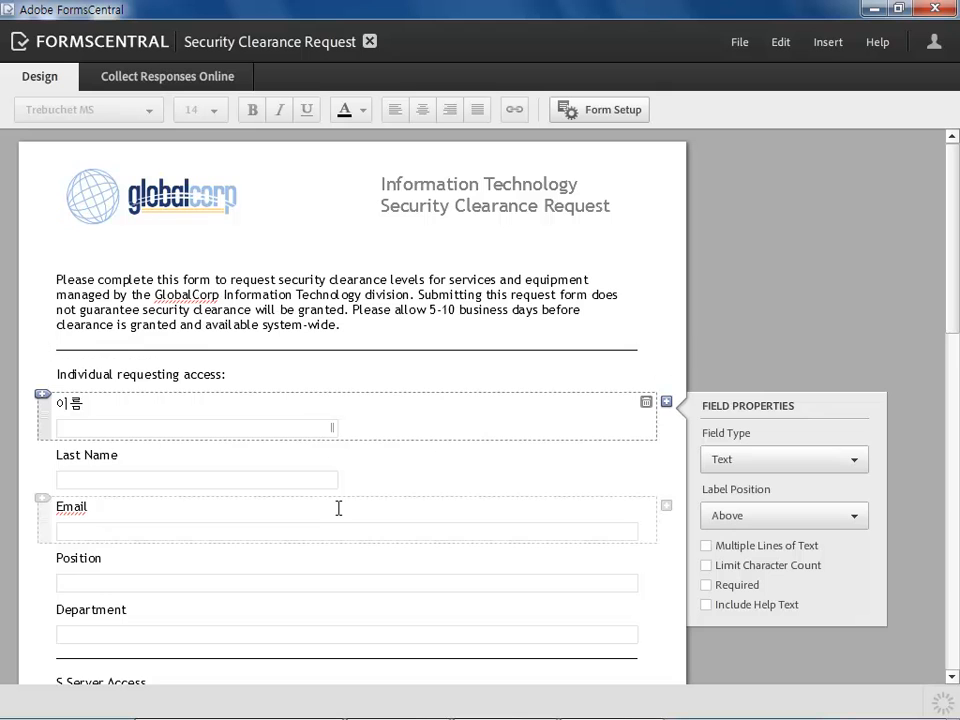
Delete the horizontal divider line below the Department field
scroll(339, 508, "down", 3)
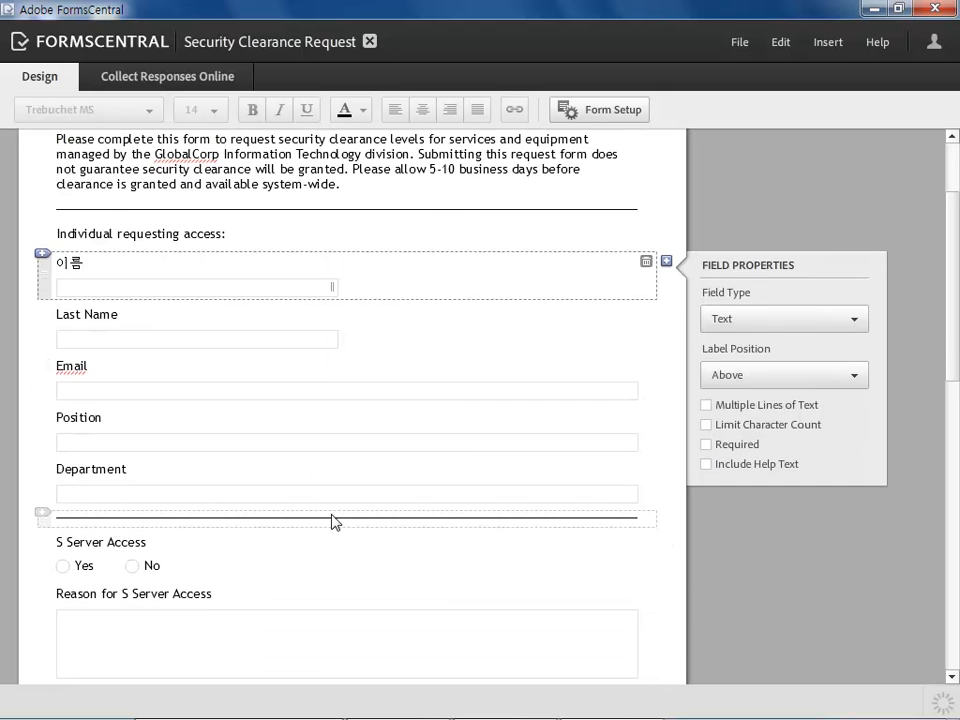
left_click(334, 519)
left_click(648, 521)
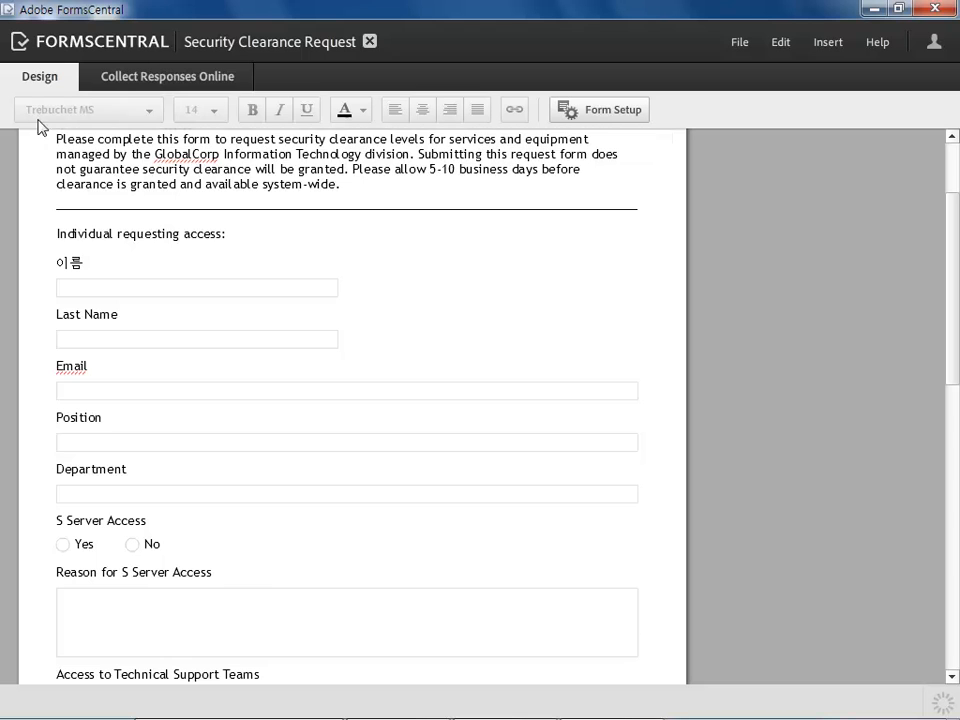
Select the introduction paragraph and look through the font choices without changing the font
left_click(258, 167)
left_click_drag(305, 169, 155, 154)
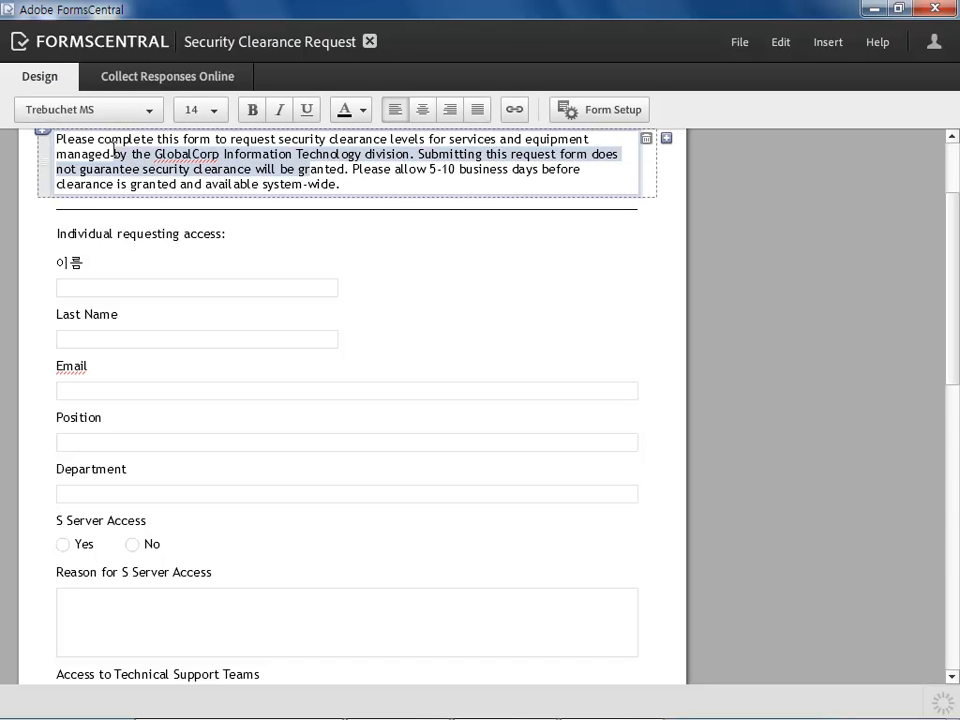
left_click(139, 113)
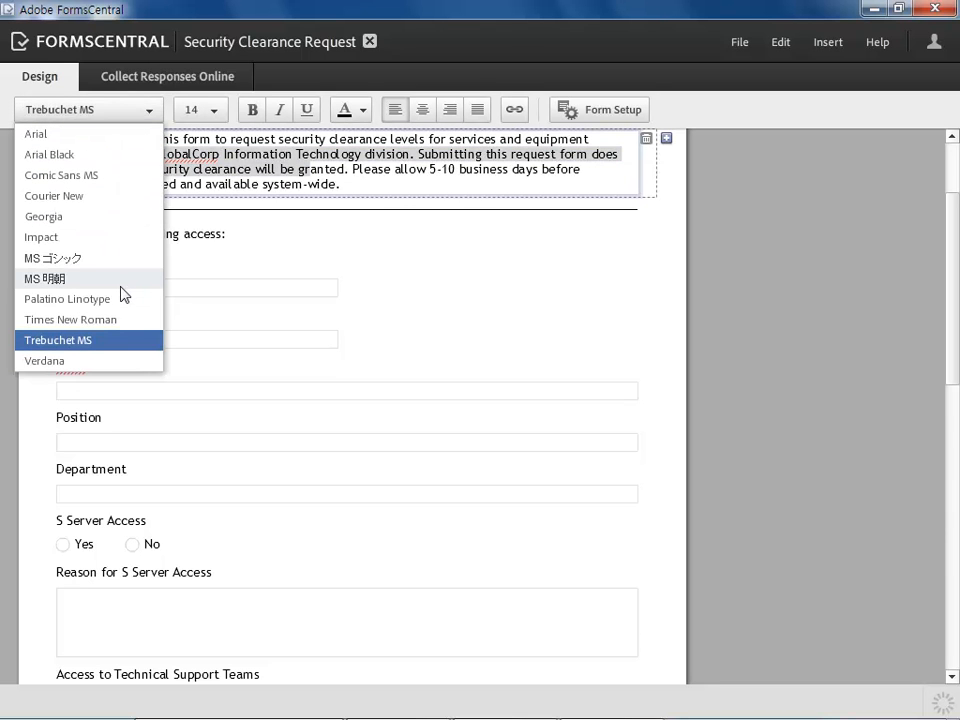
scroll(82, 129, "down", 1)
left_click(81, 120)
left_click(86, 118)
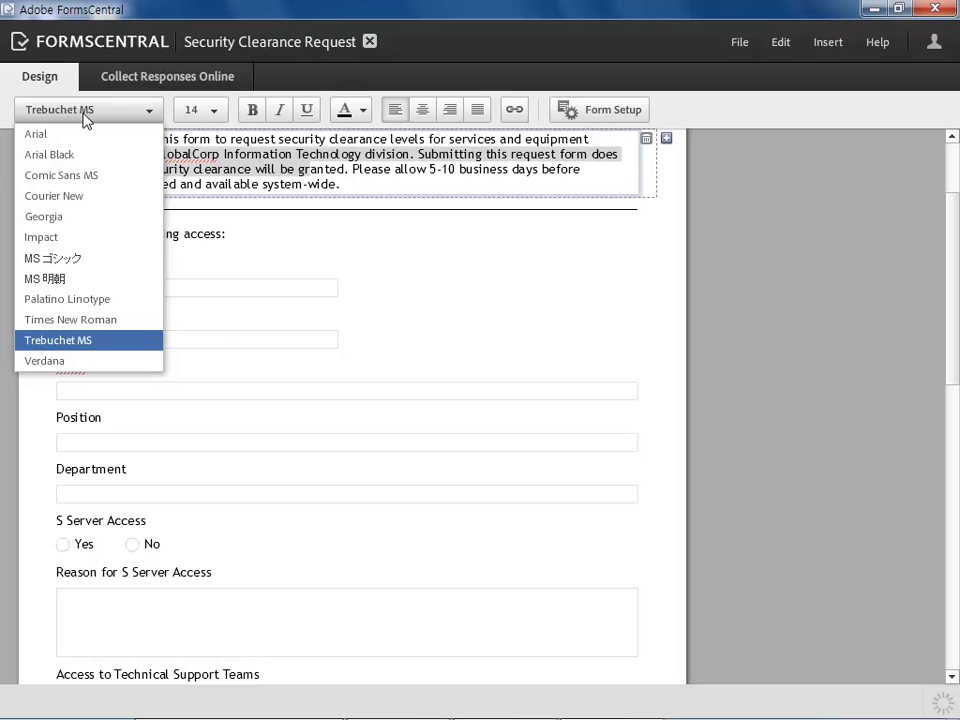
left_click(85, 120)
left_click(246, 165)
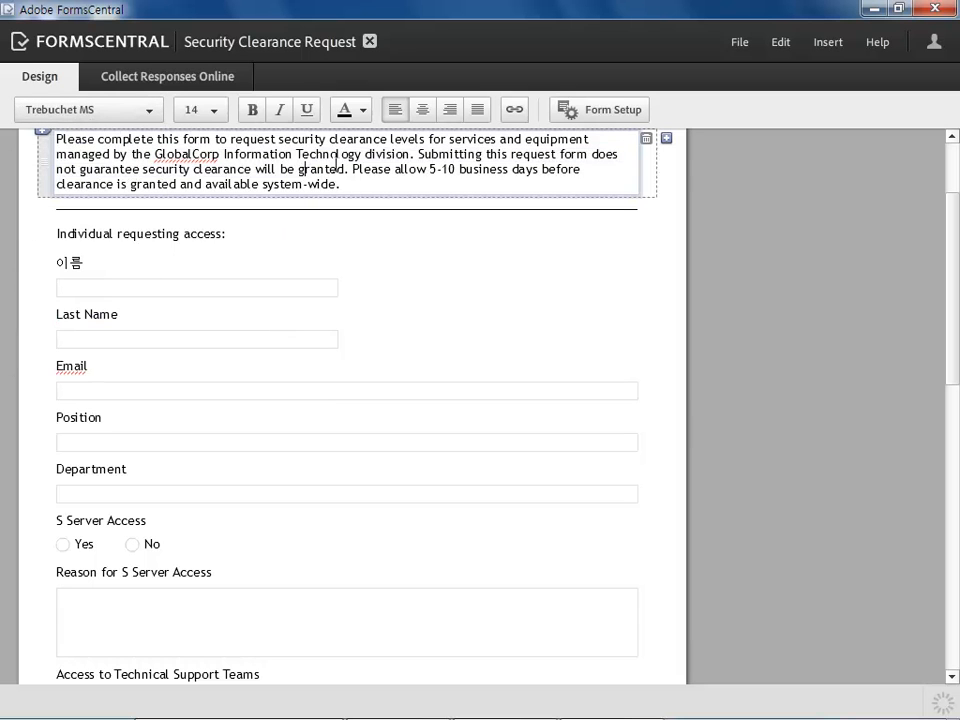
Close the Security Clearance Request form
left_click(185, 79)
left_click(51, 81)
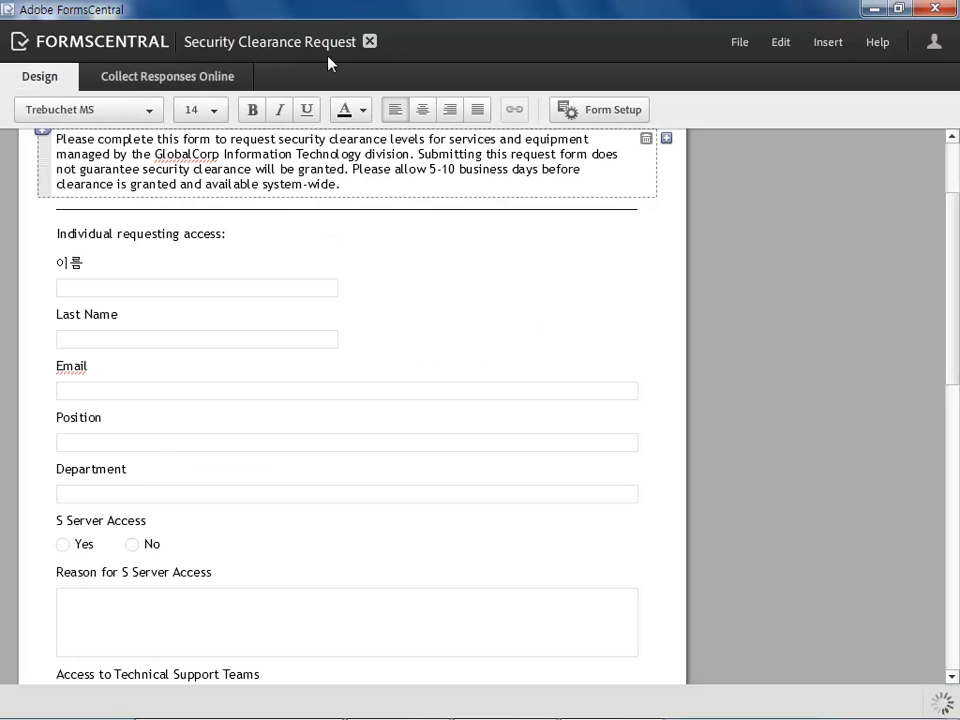
left_click(369, 42)
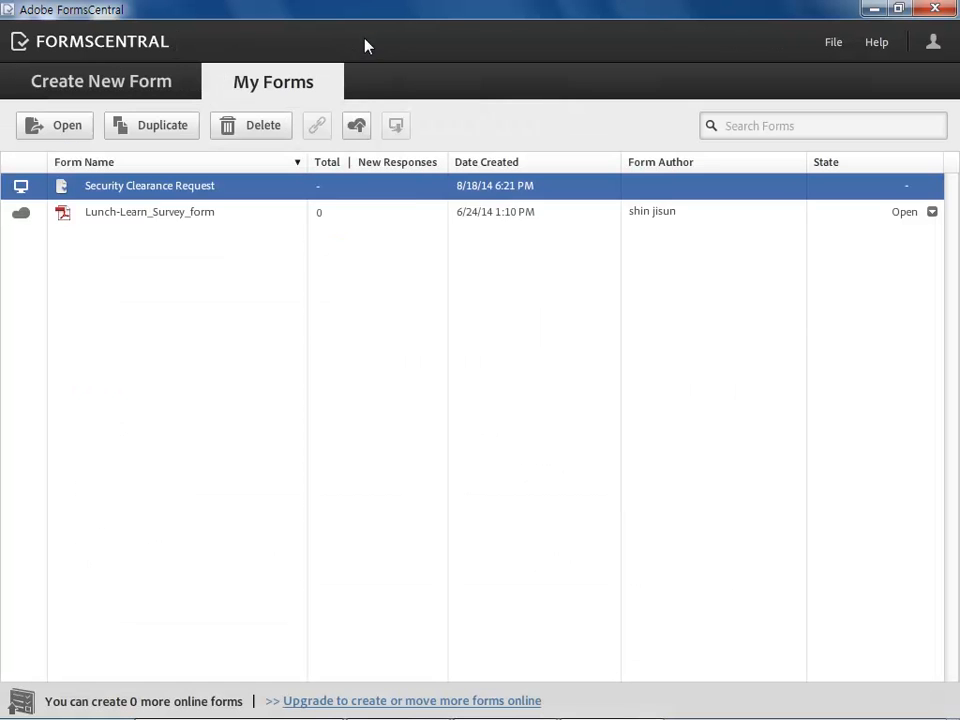
Open the Lunch-Learn_Survey_form from My Forms
left_click(116, 224)
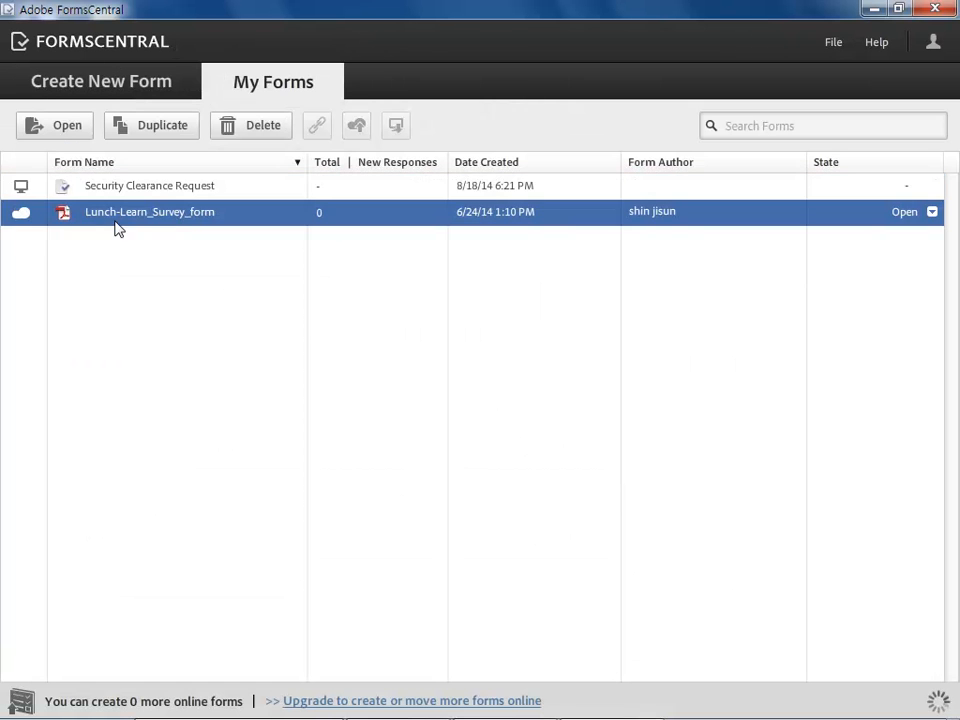
double_click(195, 212)
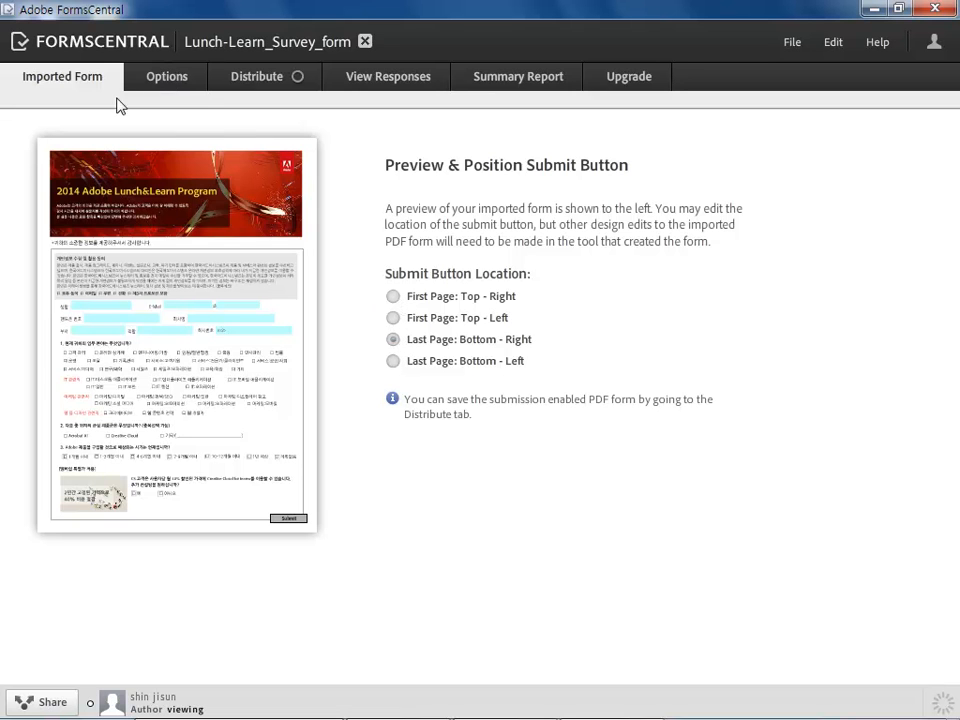
Look through the form's Options pages for email receipts, email notifications and the confirmation message
left_click(180, 77)
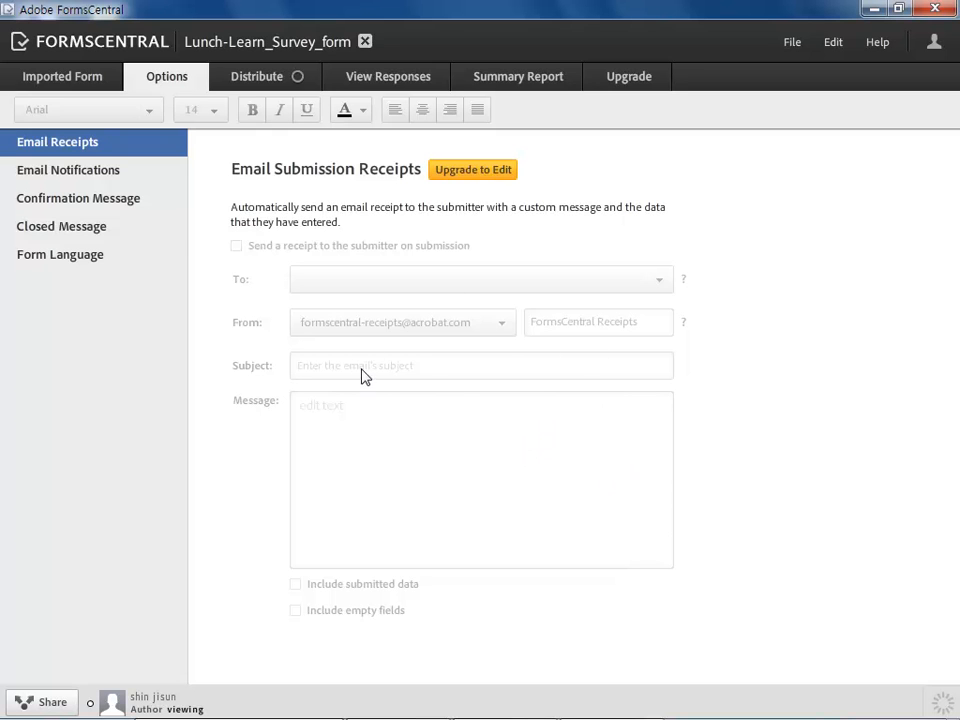
left_click(88, 204)
left_click(86, 173)
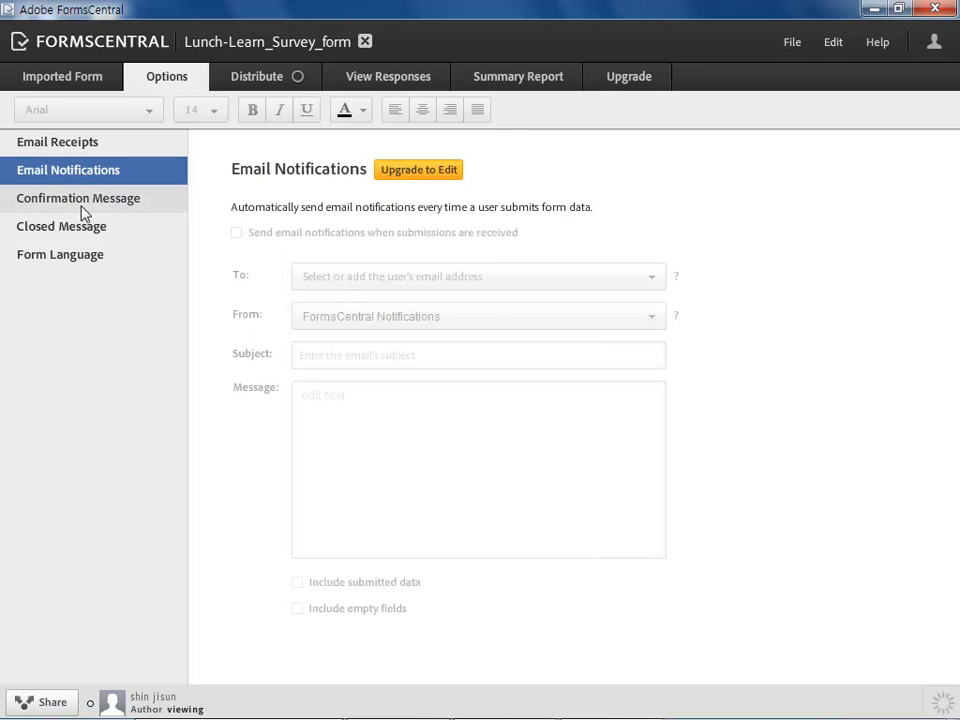
left_click(81, 202)
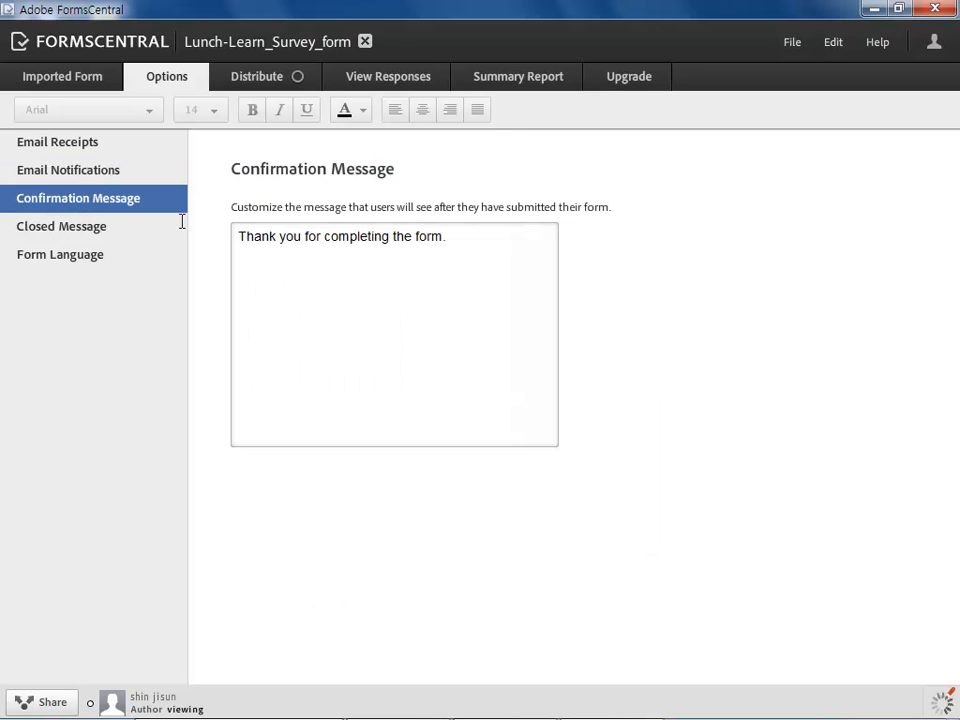
Generate the submission-enabled PDF form and save it as Lunch-Learn_Survey_form in the 11_Form & Tracker folder
left_click(265, 85)
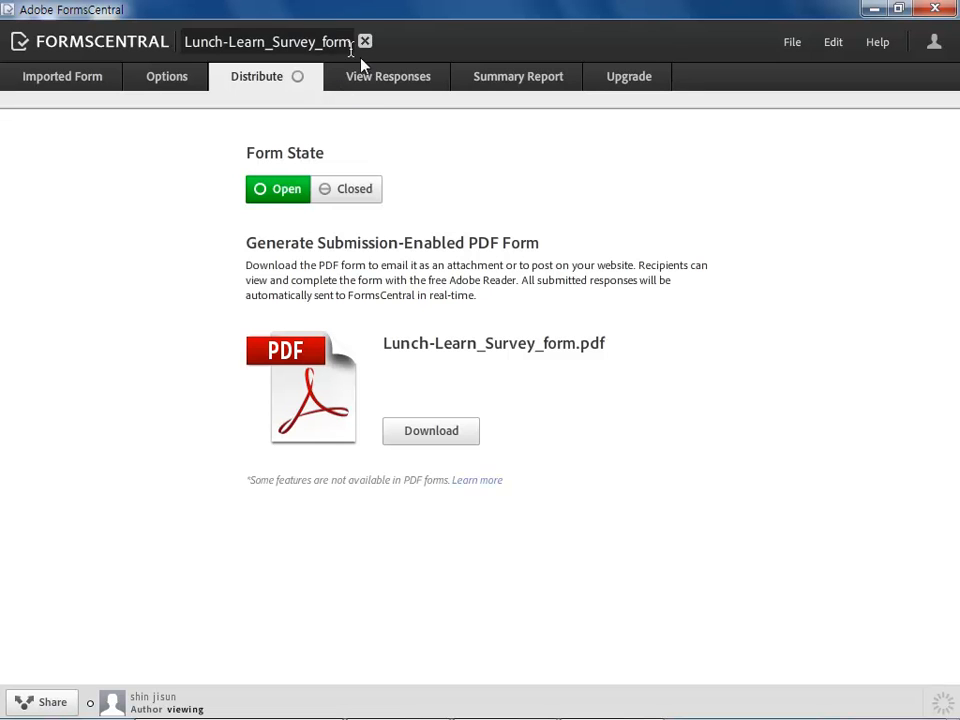
left_click(438, 432)
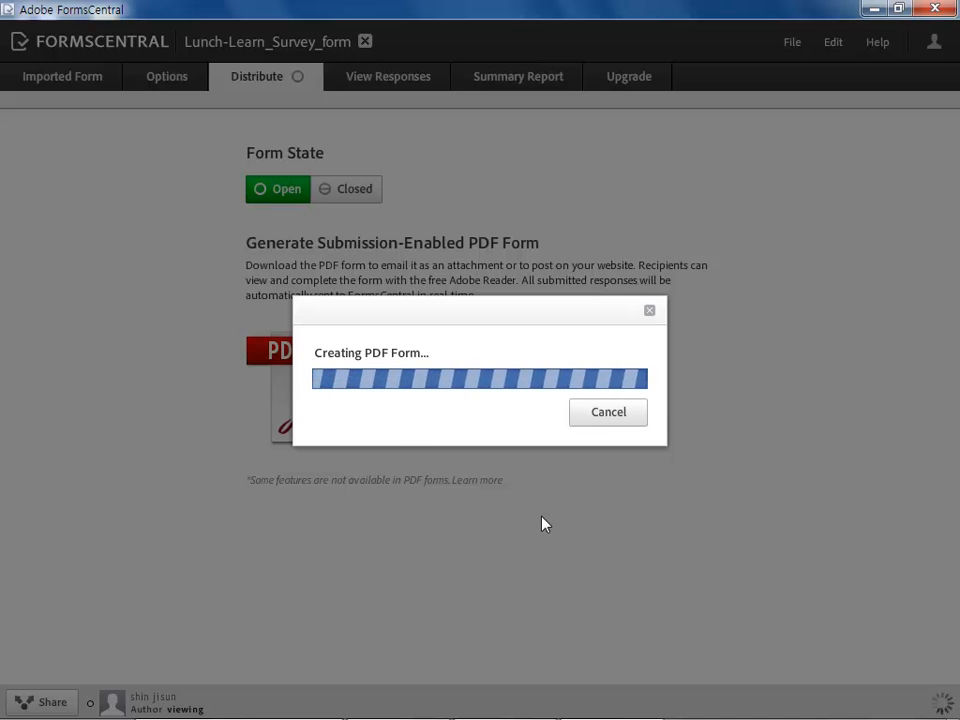
left_click(590, 476)
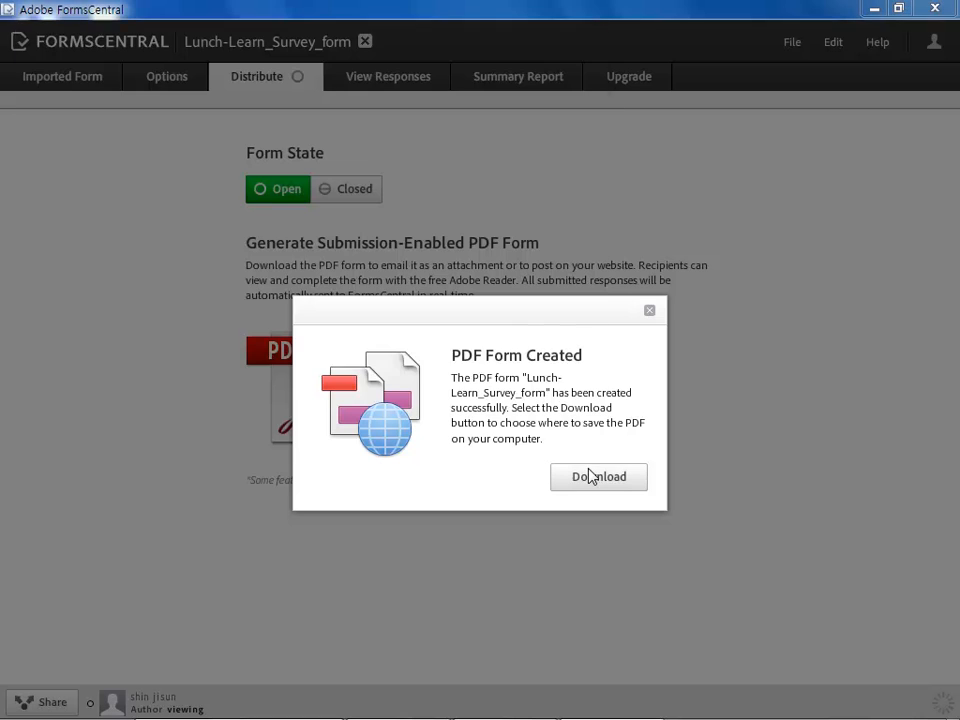
left_click(52, 156)
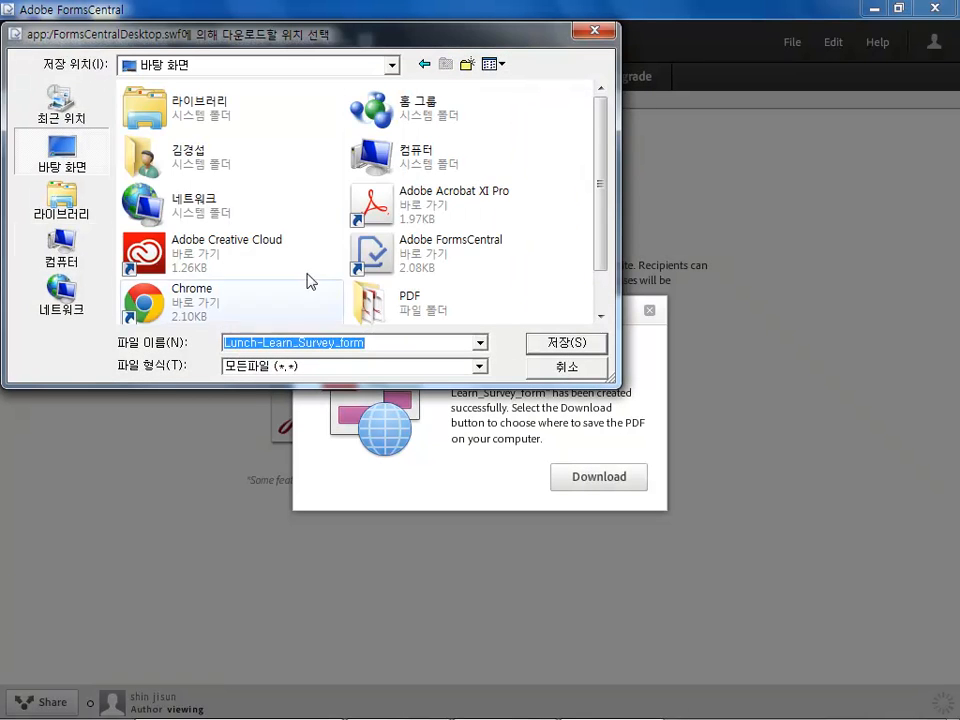
left_click_drag(602, 176, 615, 274)
double_click(246, 306)
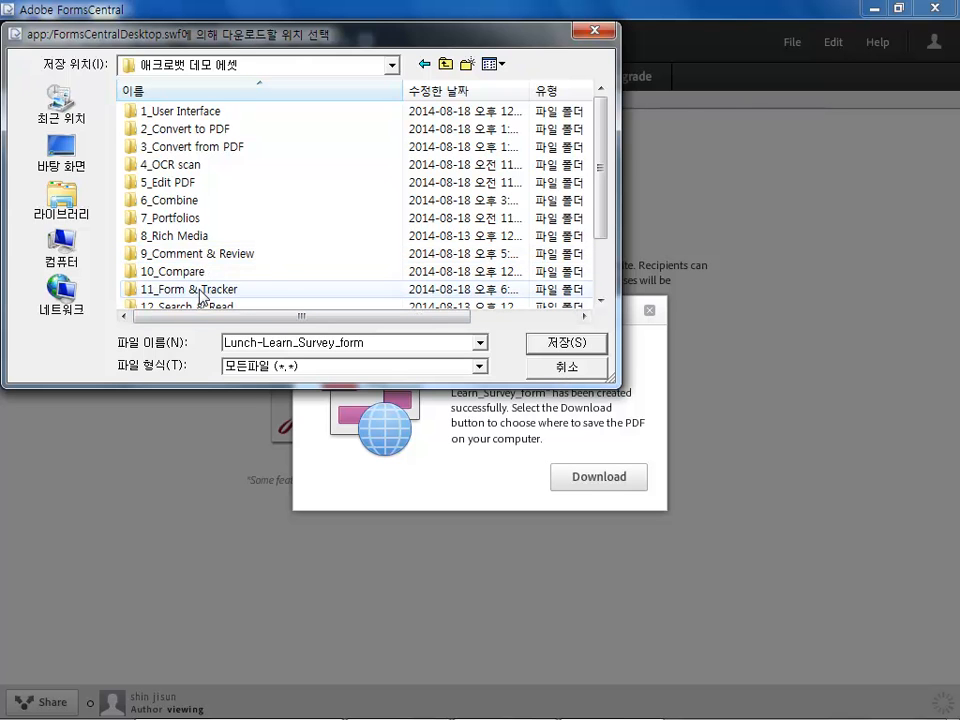
double_click(200, 290)
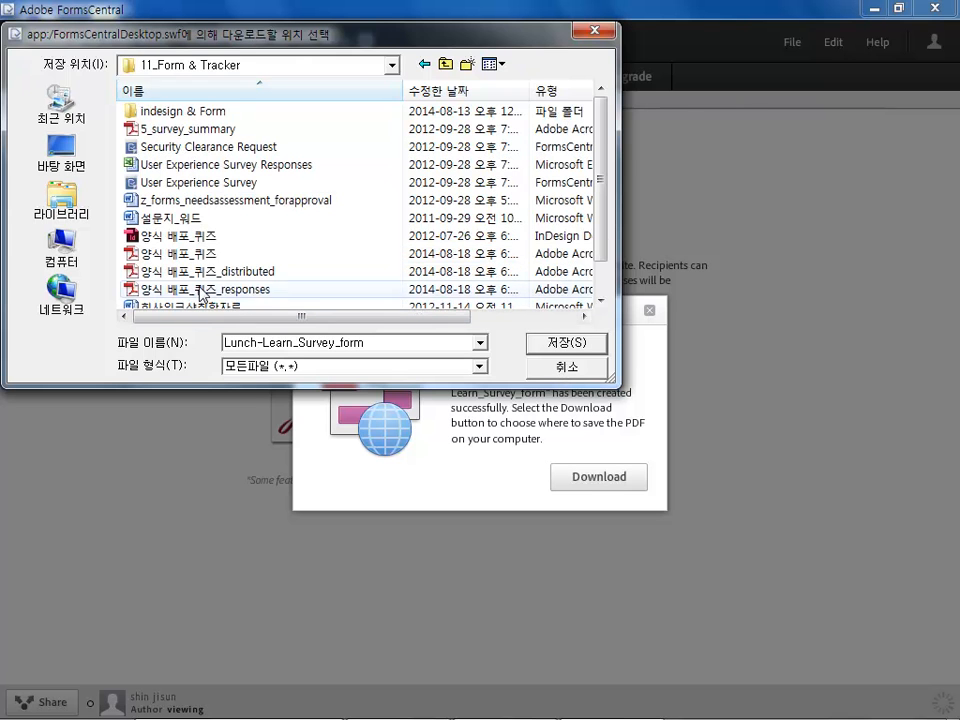
left_click(567, 343)
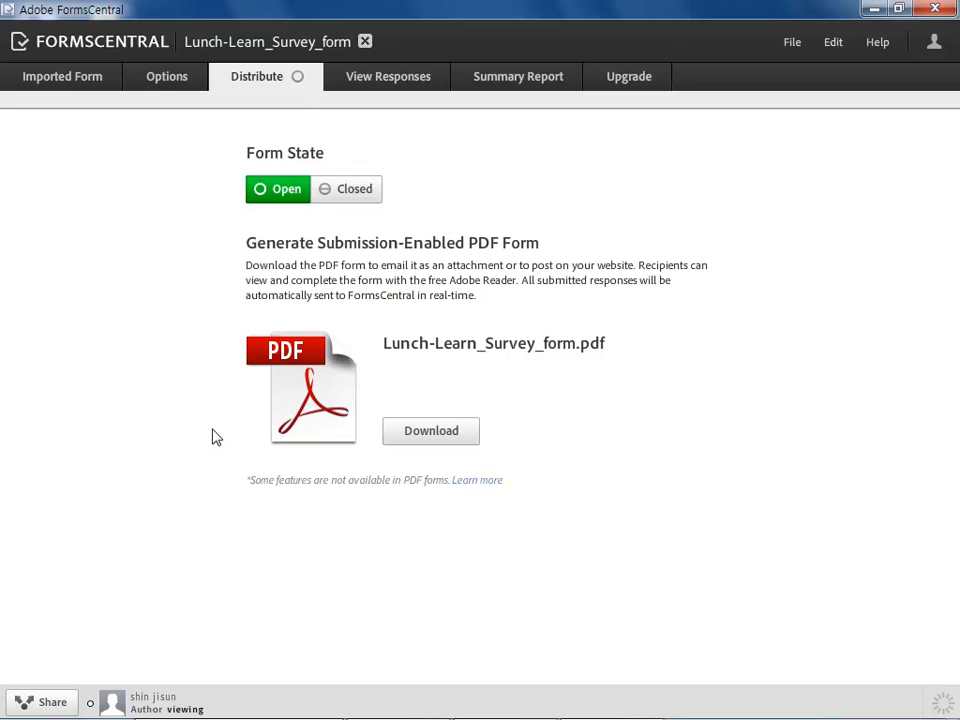
Examine the form's View Responses and Summary Report pages
left_click(396, 84)
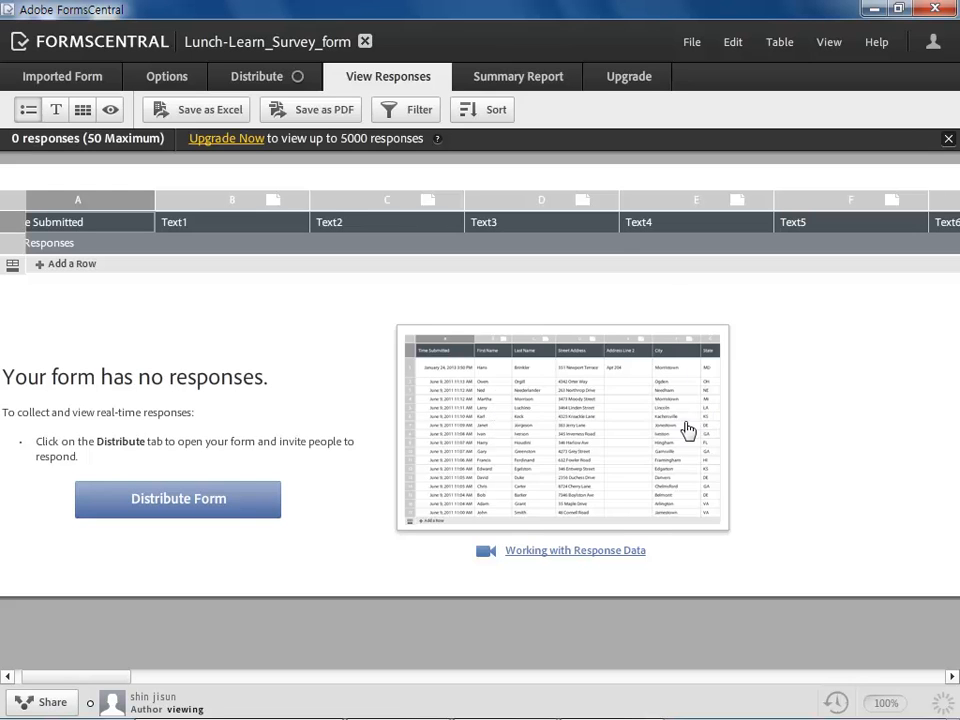
left_click(499, 85)
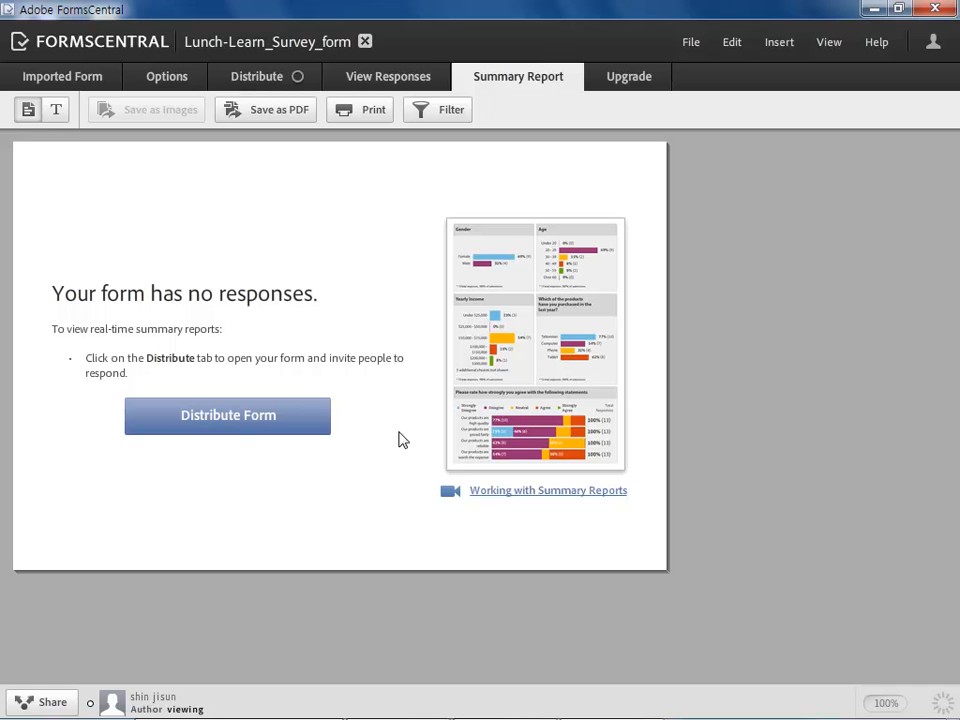
left_click_drag(328, 358, 122, 360)
left_click(165, 290)
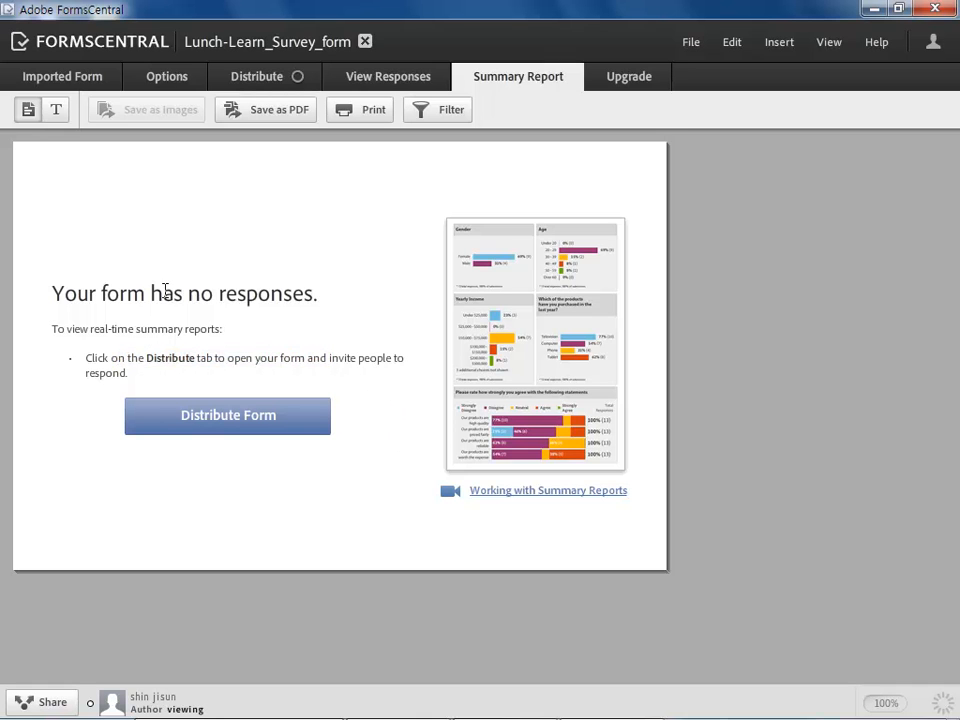